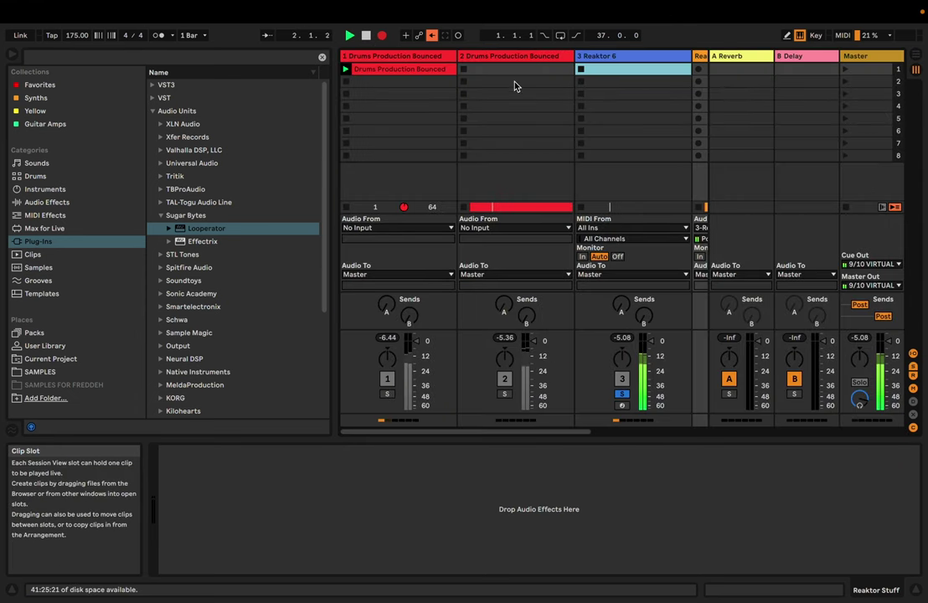
- Open the Reaktor 6 track's devices and switch the Texture plug-in's source sample to Bubbles 1
{"action": "left_click", "coordinate": [642, 57]}
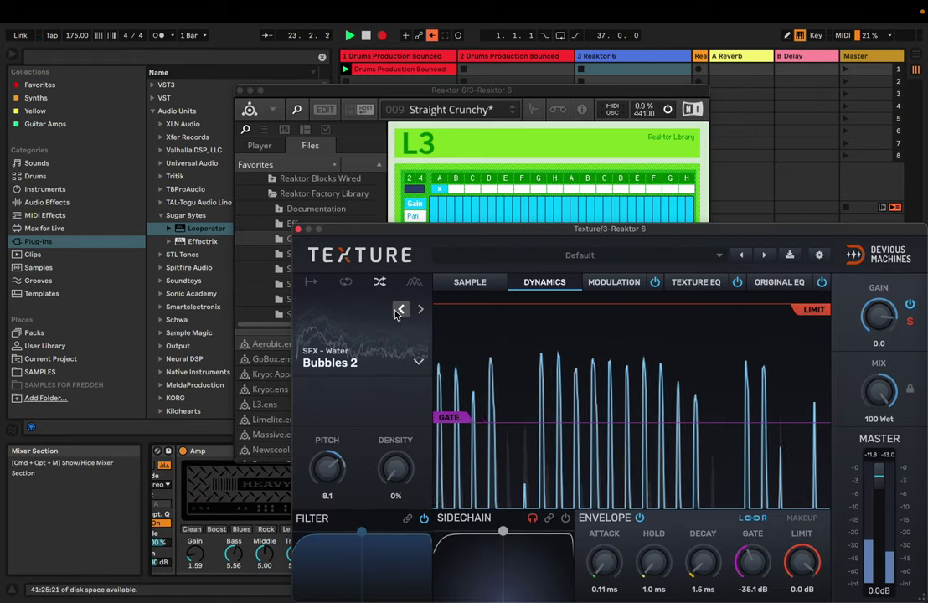
{"action": "left_click", "coordinate": [399, 310]}
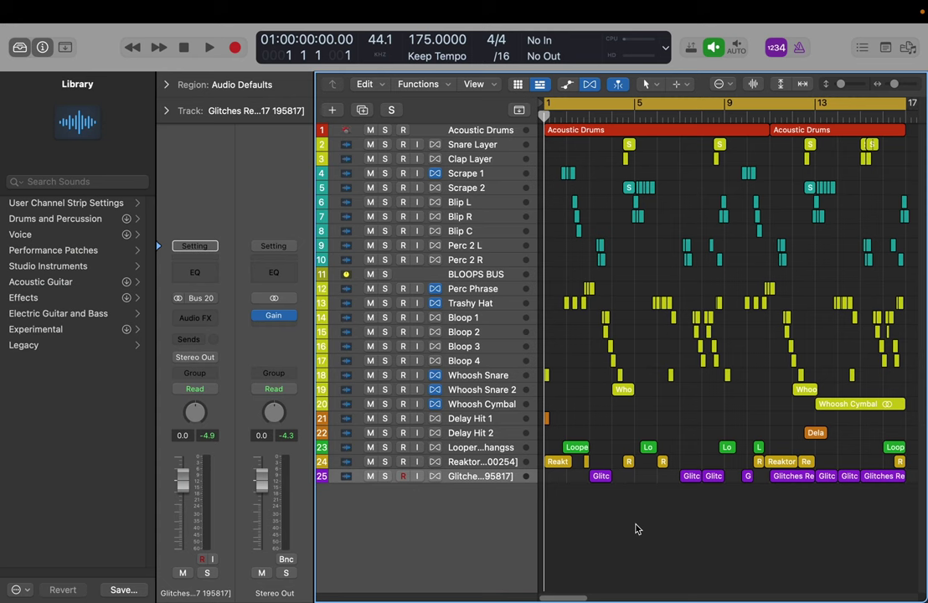
- Switch to Logic Pro, play back the full drum arrangement and examine its layered tracks up close
{"action": "key", "text": "space"}
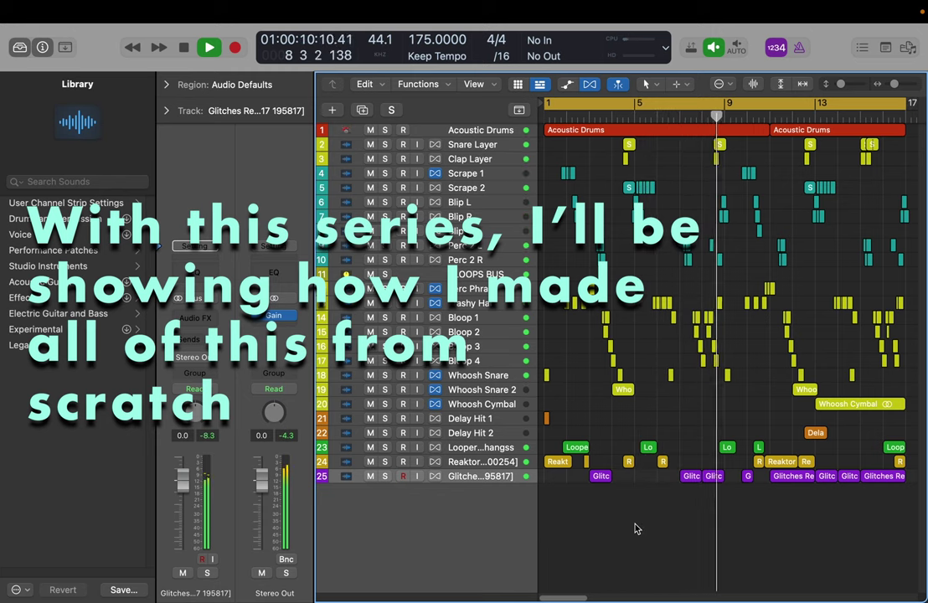
{"action": "key", "text": "super+Right"}
{"action": "key", "text": "super+Down"}
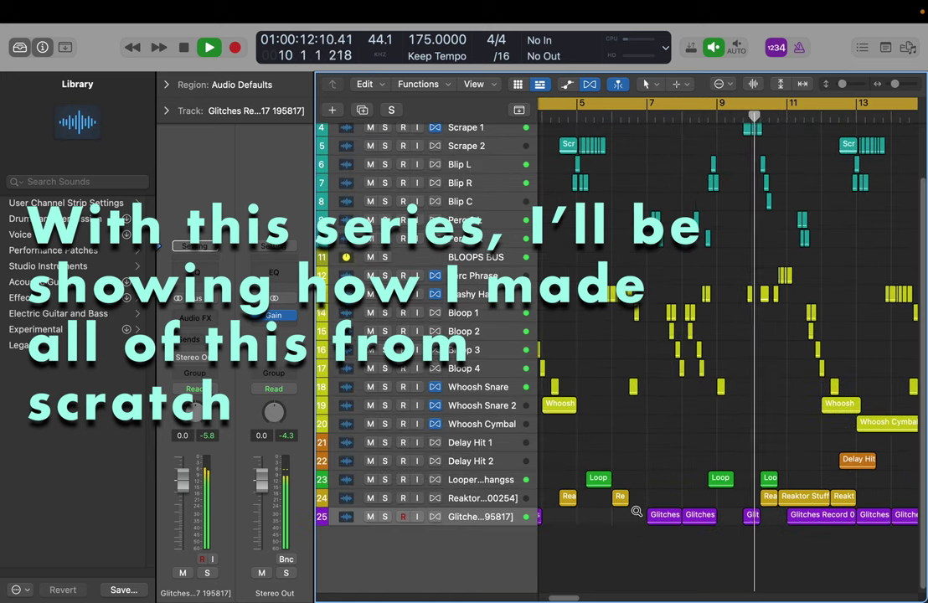
{"action": "key", "text": "super+Right"}
{"action": "scroll", "coordinate": [636, 513], "scroll_direction": "right", "scroll_amount": 1}
{"action": "scroll", "coordinate": [635, 515], "scroll_direction": "up", "scroll_amount": 4}
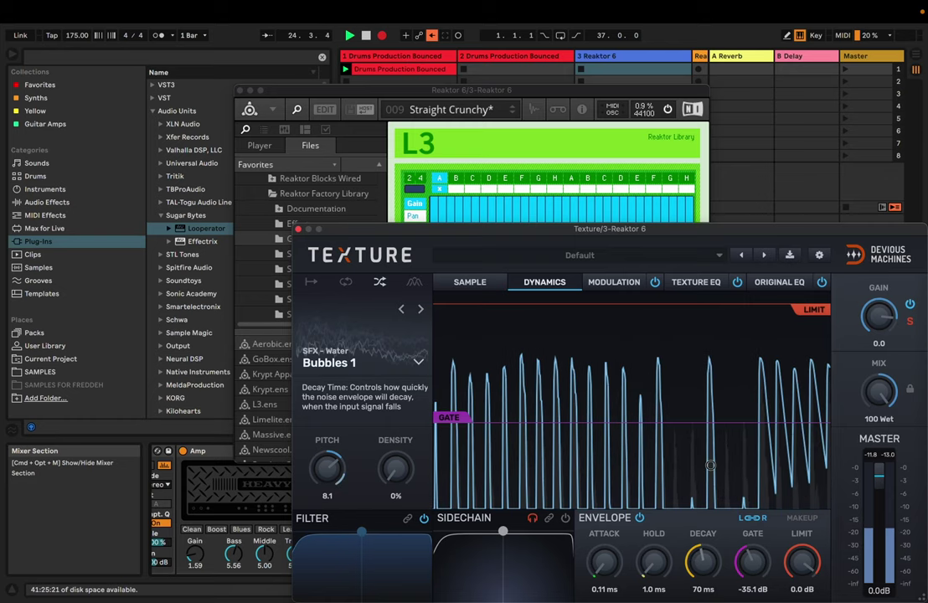
- Switch to Ableton Live and adjust the envelope decay time in the Texture plug-in
{"action": "left_click_drag", "start_coordinate": [712, 423], "coordinate": [697, 452]}
- Switch to Logic Pro and copy the eight dt02_stick_pinch-b regions into the gaps on the same track, offset by 0 0 0 107
{"action": "mouse_move", "coordinate": [623, 317]}
{"action": "left_mouse_down"}
{"action": "mouse_move", "coordinate": [597, 317]}
{"action": "mouse_move", "coordinate": [616, 306]}
{"action": "left_mouse_up"}
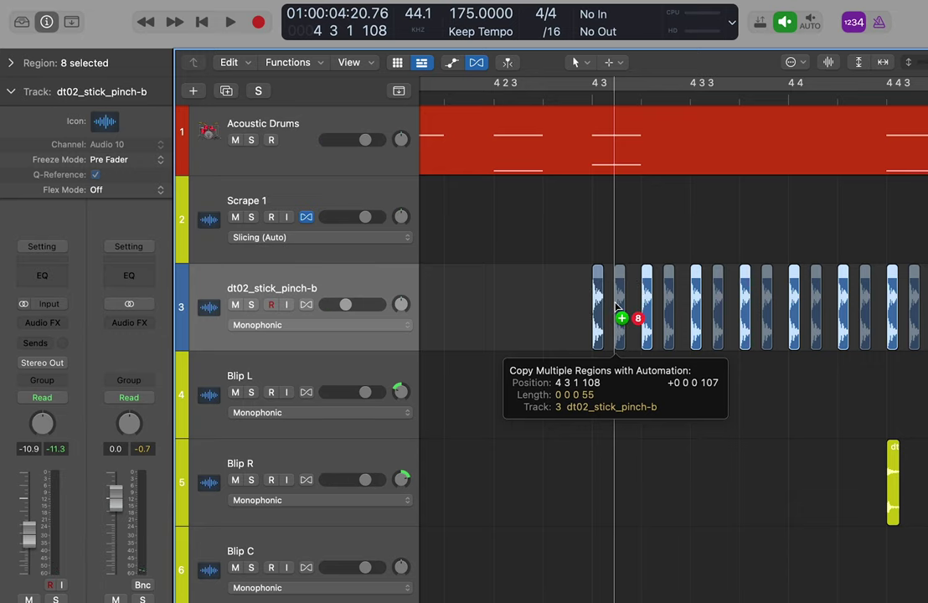
{"action": "key", "text": "space"}
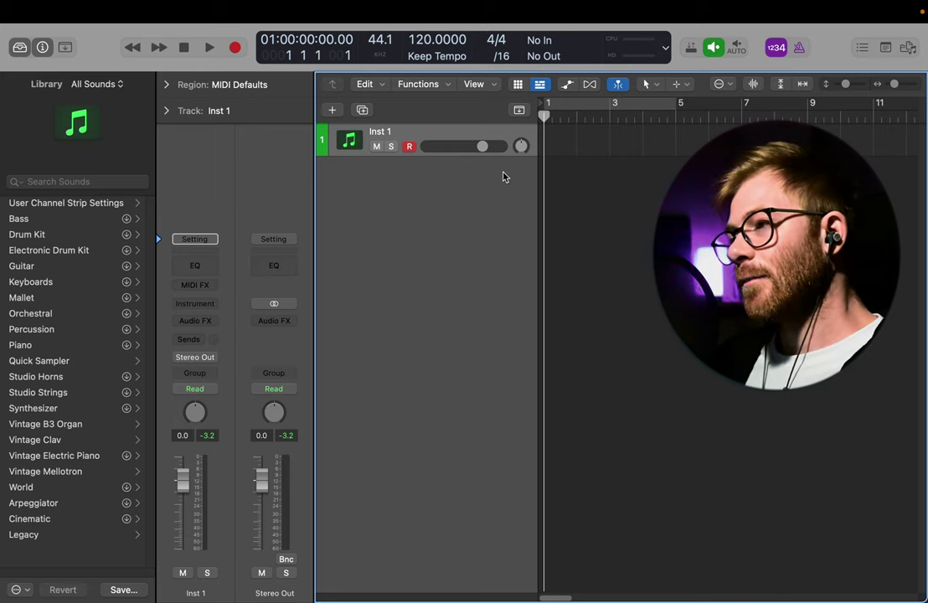
- Set the new project's tempo to 175 BPM
{"action": "double_click", "coordinate": [418, 40]}
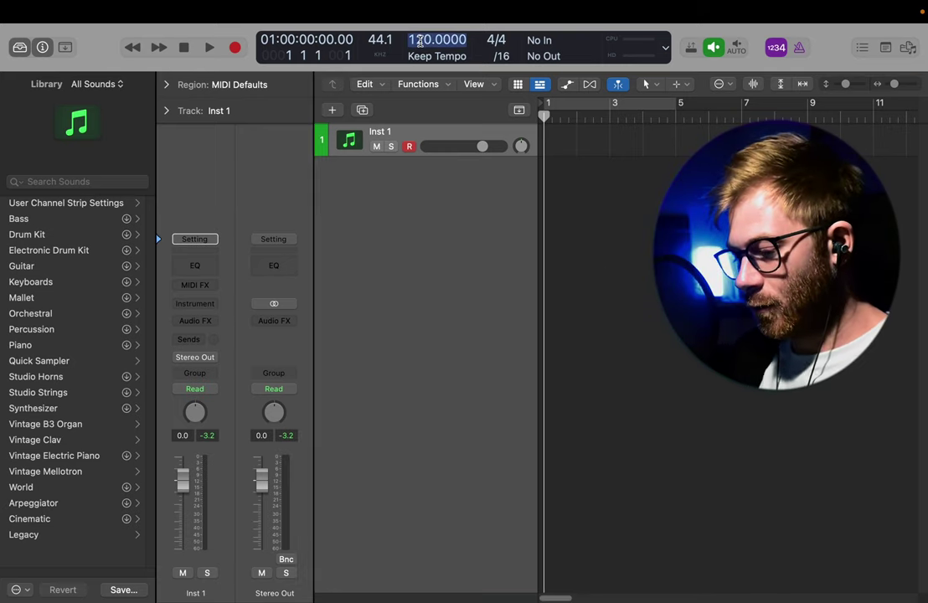
{"action": "type", "text": "175"}
{"action": "key", "text": "Return"}
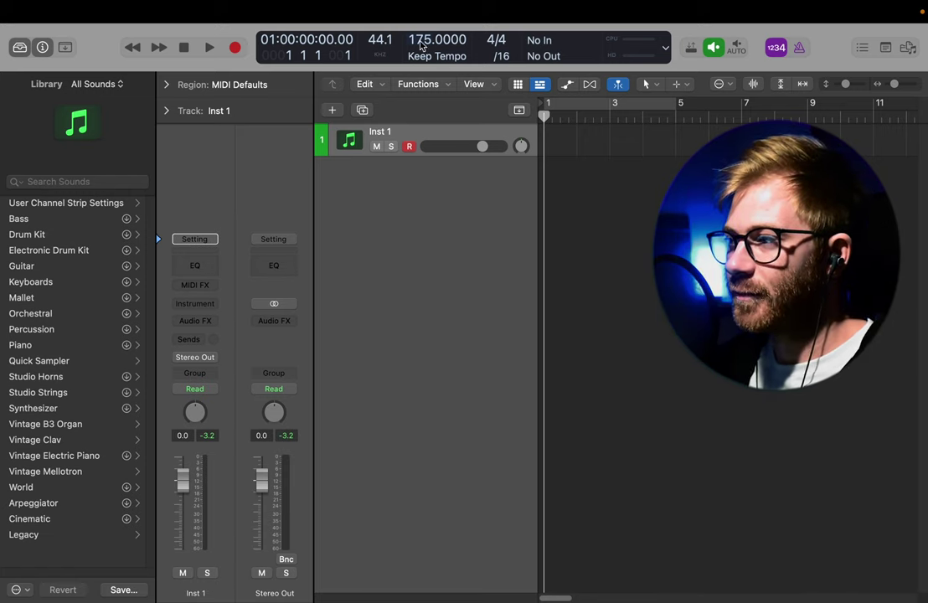
- Create one new software instrument track using Drum Kit Designer in stereo
{"action": "left_click", "coordinate": [574, 142]}
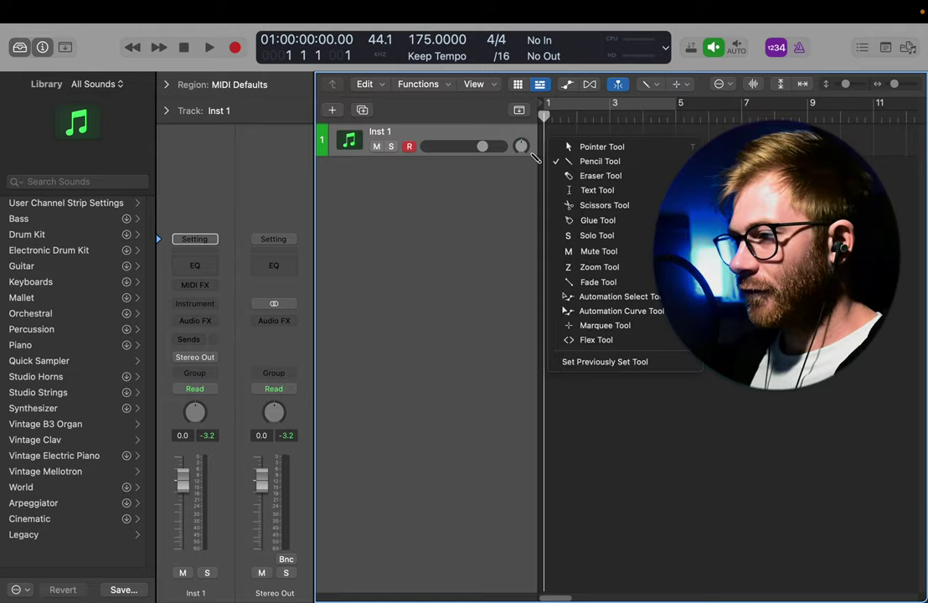
{"action": "left_click", "coordinate": [536, 159]}
{"action": "left_click", "coordinate": [333, 111]}
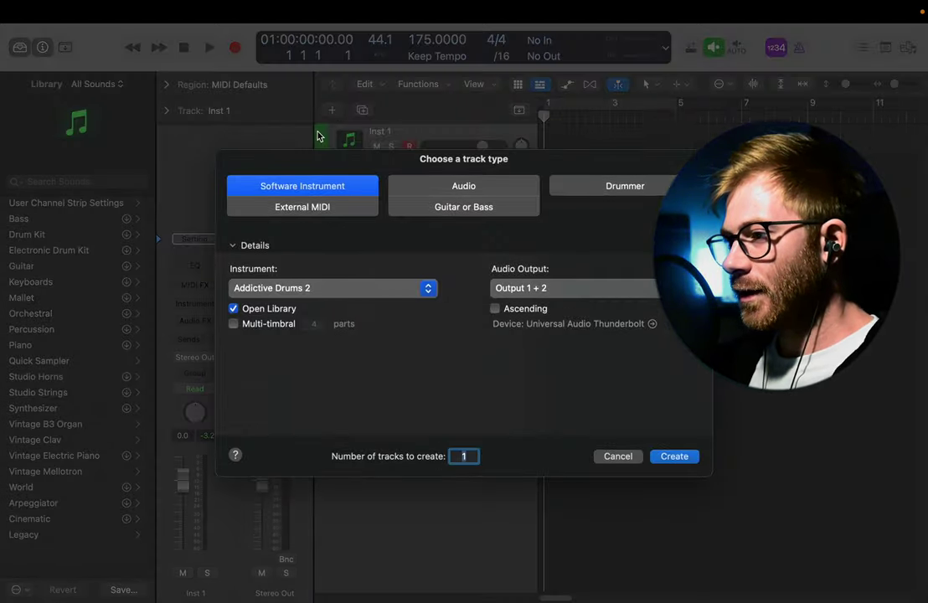
{"action": "left_click", "coordinate": [312, 184]}
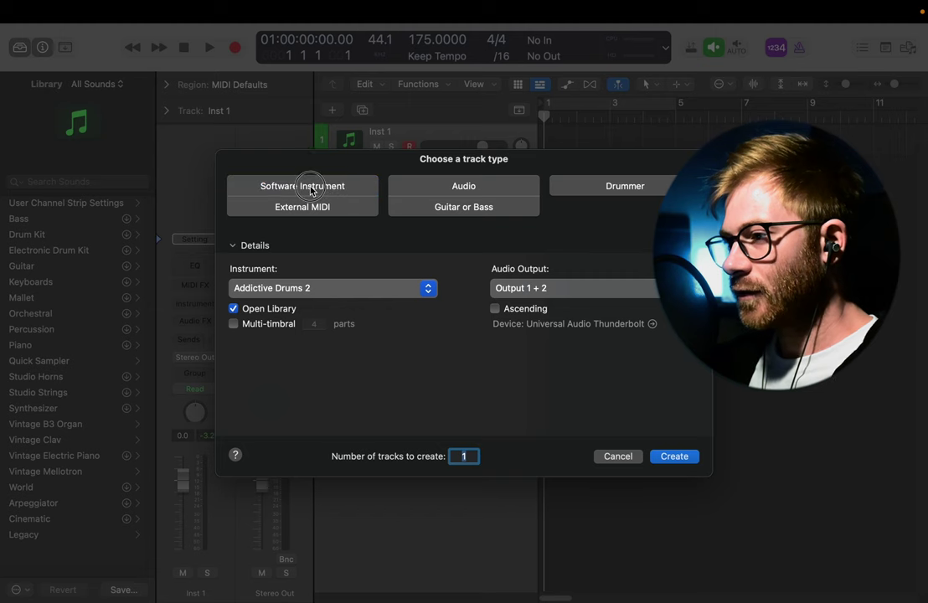
{"action": "left_click", "coordinate": [428, 288]}
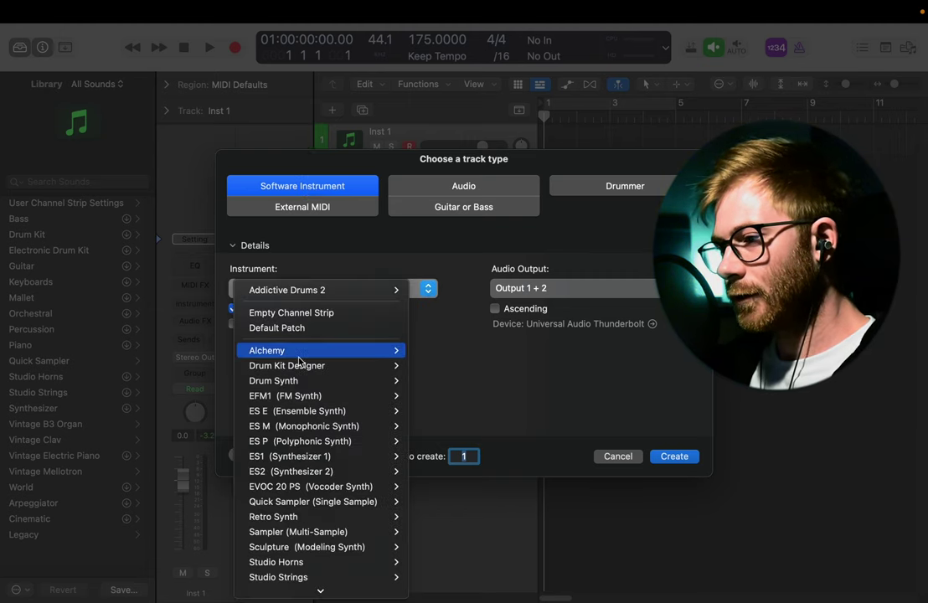
{"action": "mouse_move", "coordinate": [379, 371]}
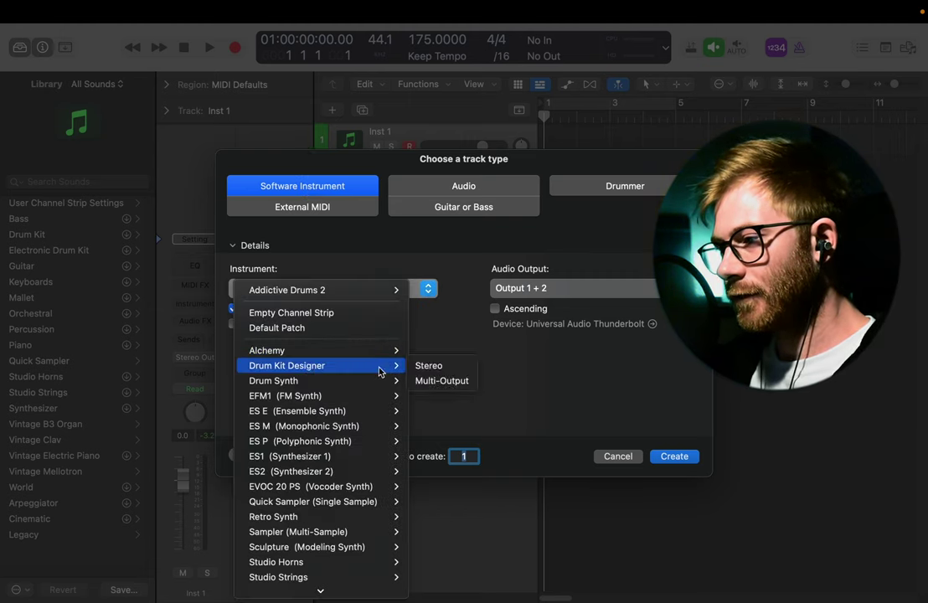
{"action": "left_click", "coordinate": [434, 367]}
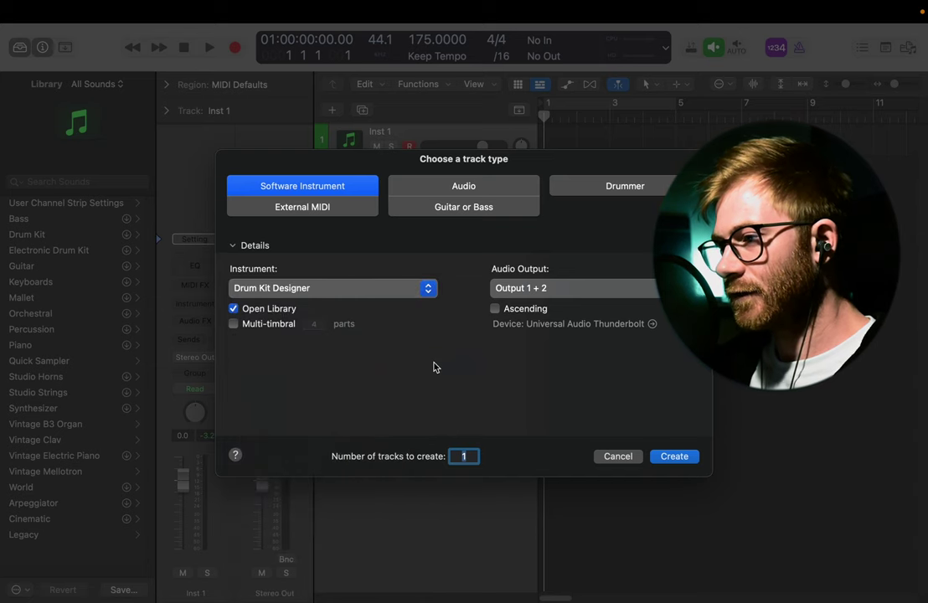
{"action": "left_click", "coordinate": [683, 463]}
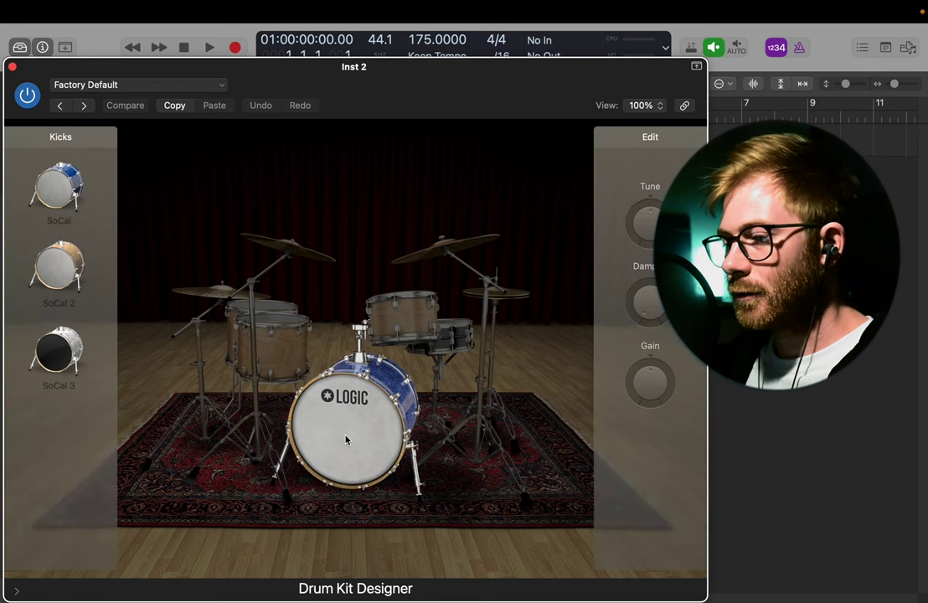
- Audition pieces of the Drum Kit Designer kit and look up its output variants among the available instruments
{"action": "left_click", "coordinate": [269, 345]}
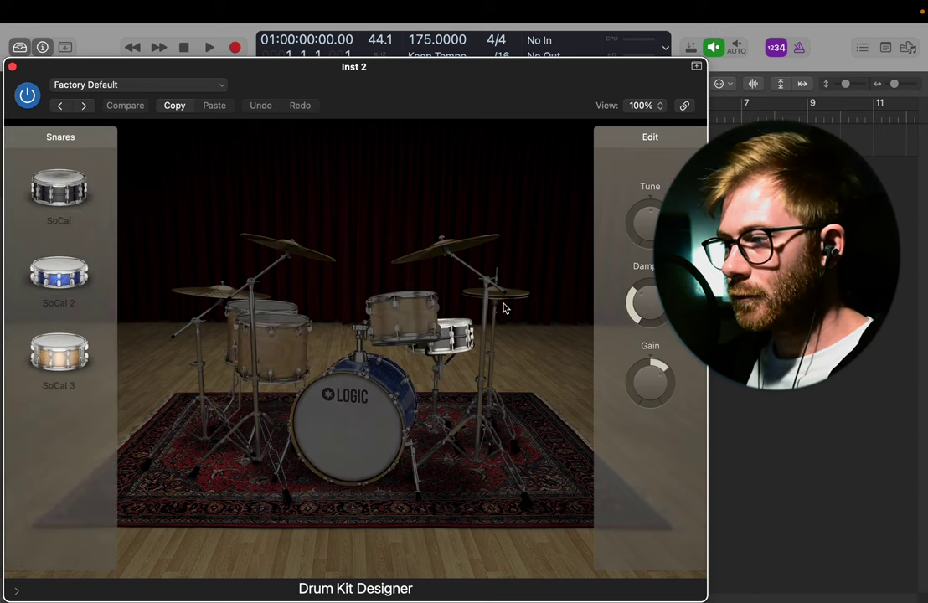
{"action": "left_click", "coordinate": [504, 306]}
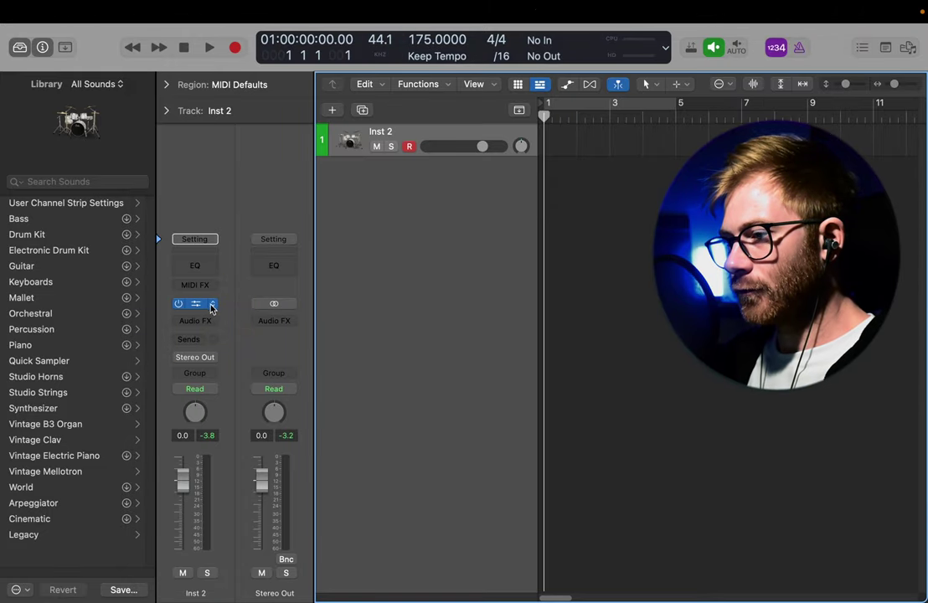
{"action": "left_click", "coordinate": [211, 306]}
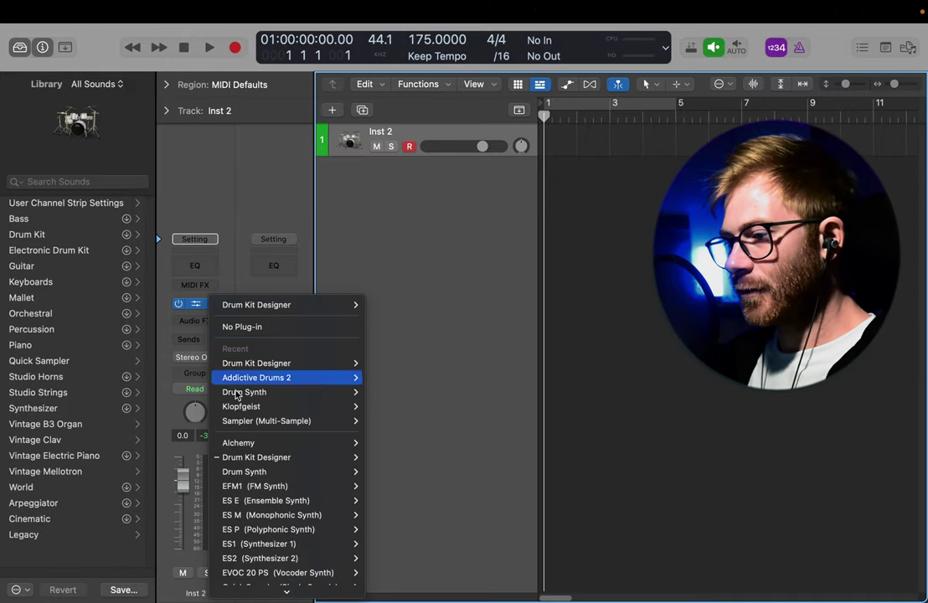
{"action": "scroll", "coordinate": [259, 477], "scroll_direction": "down", "scroll_amount": 6}
{"action": "mouse_move", "coordinate": [327, 187]}
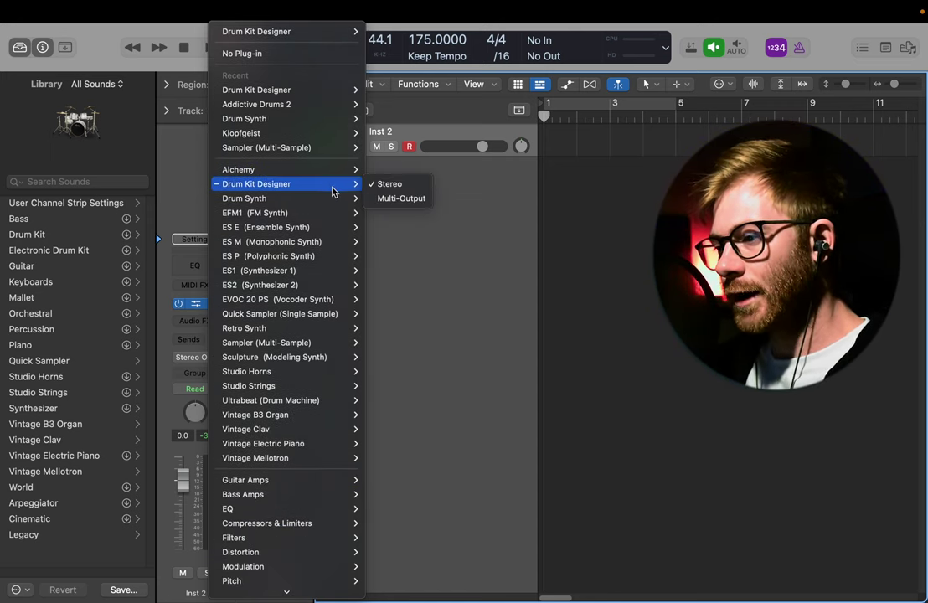
{"action": "left_click", "coordinate": [503, 306]}
- Draw a four-bar MIDI region from bar 1 on the drum kit track and open it in an enlarged Piano Roll
{"action": "key", "text": "t"}
{"action": "key", "text": "p"}
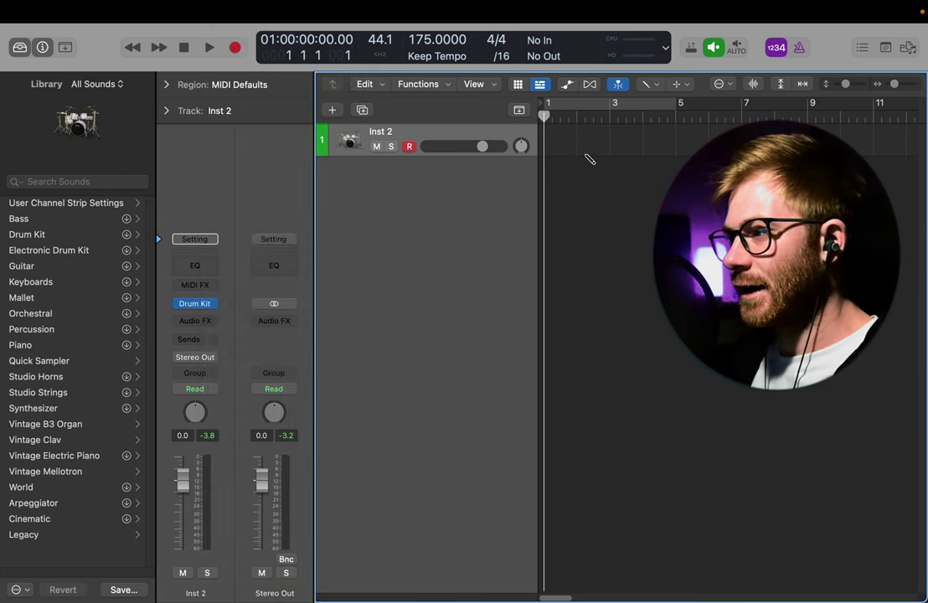
{"action": "left_click", "coordinate": [561, 142]}
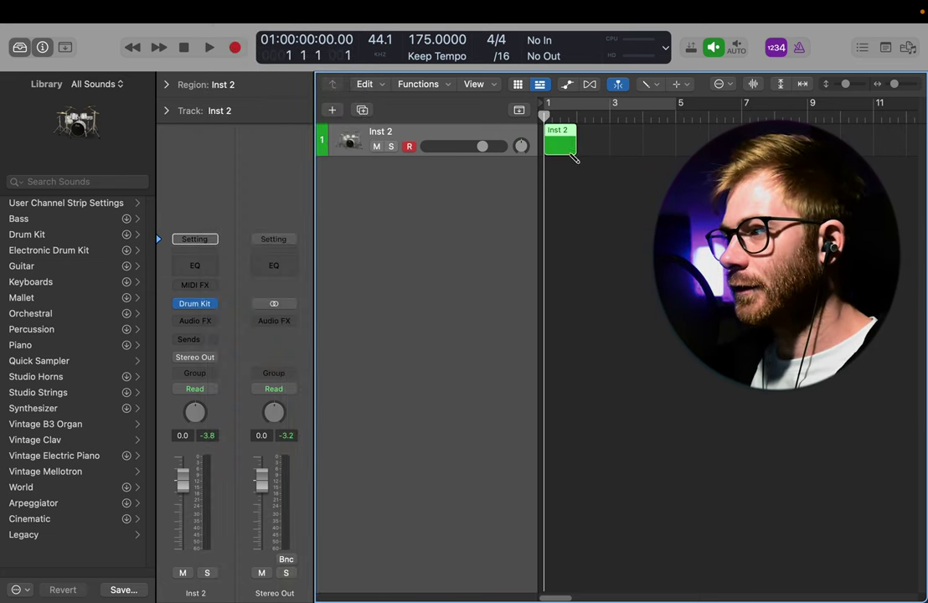
{"action": "mouse_move", "coordinate": [573, 151]}
{"action": "left_mouse_down"}
{"action": "mouse_move", "coordinate": [669, 164]}
{"action": "mouse_move", "coordinate": [674, 152]}
{"action": "left_mouse_up"}
{"action": "key", "text": "t"}
{"action": "key", "text": "t"}
{"action": "double_click", "coordinate": [578, 138]}
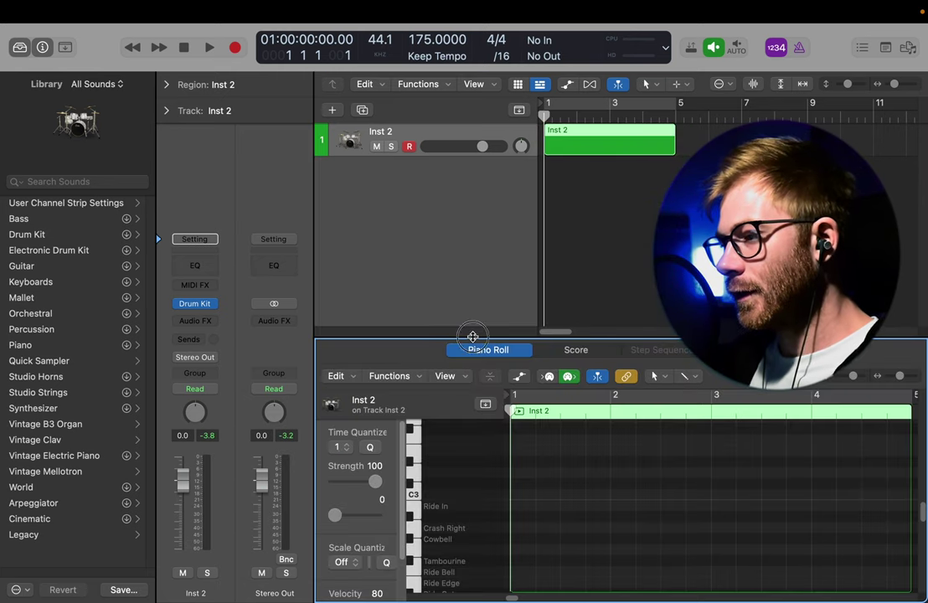
{"action": "left_click_drag", "start_coordinate": [472, 337], "coordinate": [472, 138]}
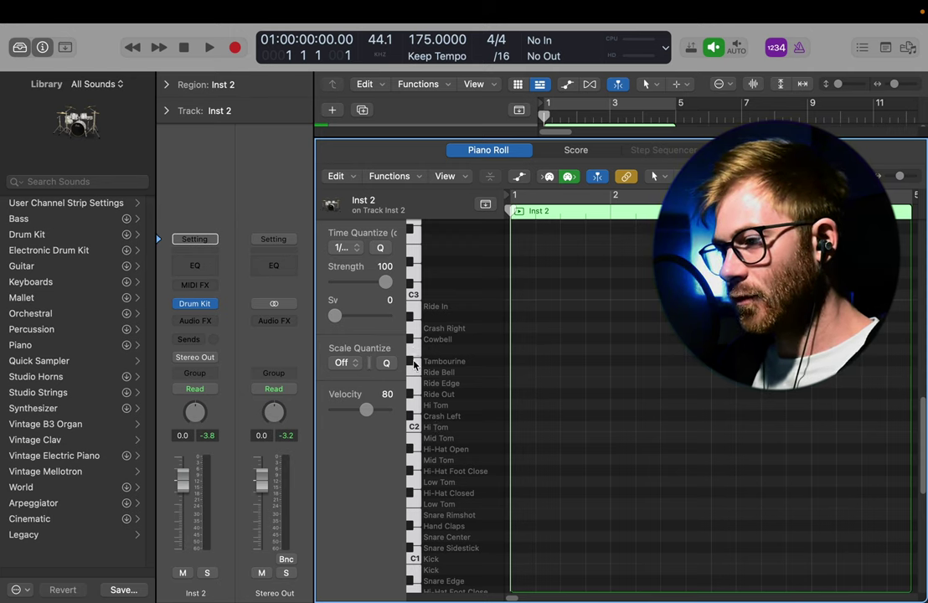
- Place a Kick note on C1 at the start of bar 1 and remove the stray Low Tom note from bar 2
{"action": "key", "text": "t"}
{"action": "key", "text": "p"}
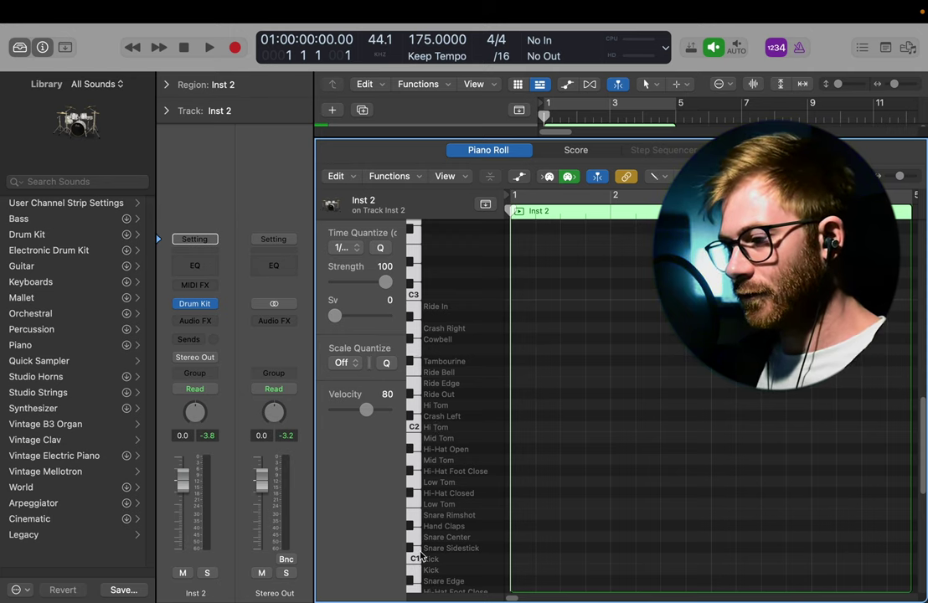
{"action": "left_click", "coordinate": [520, 560]}
{"action": "scroll", "coordinate": [517, 561], "scroll_direction": "down", "scroll_amount": 3}
{"action": "key", "text": "super+space"}
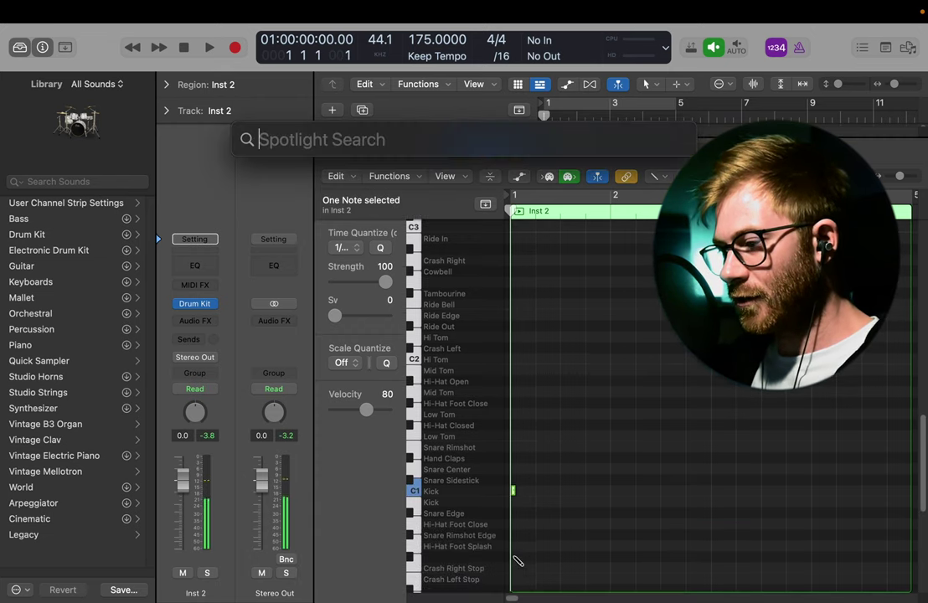
{"action": "left_click", "coordinate": [639, 413]}
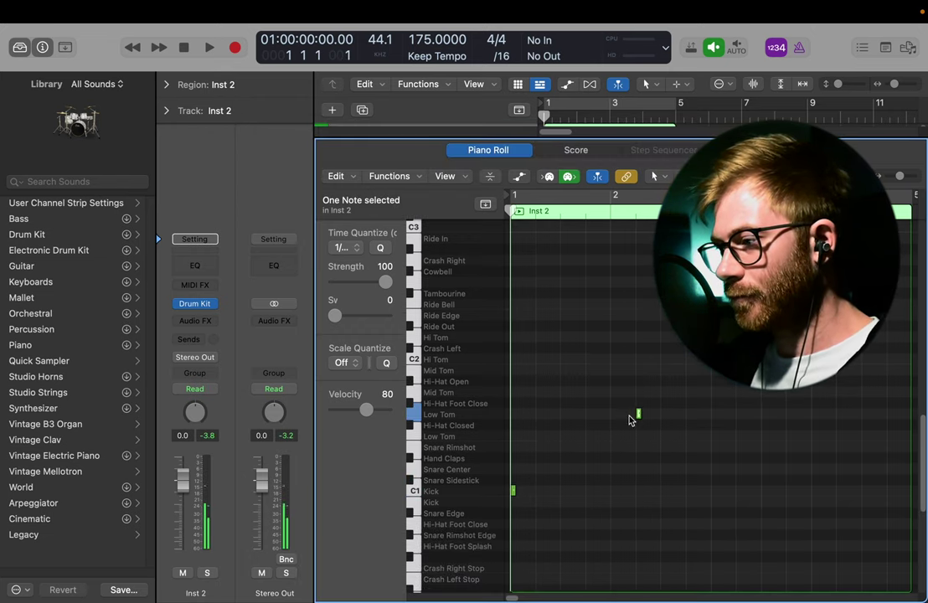
{"action": "left_click", "coordinate": [639, 415]}
{"action": "key", "text": "t"}
- Place Kick notes on C1 on all four beats of bar 1 and play the bar back
{"action": "left_click", "coordinate": [531, 493]}
{"action": "scroll", "coordinate": [532, 495], "scroll_direction": "up", "scroll_amount": 3}
{"action": "left_click", "coordinate": [519, 492]}
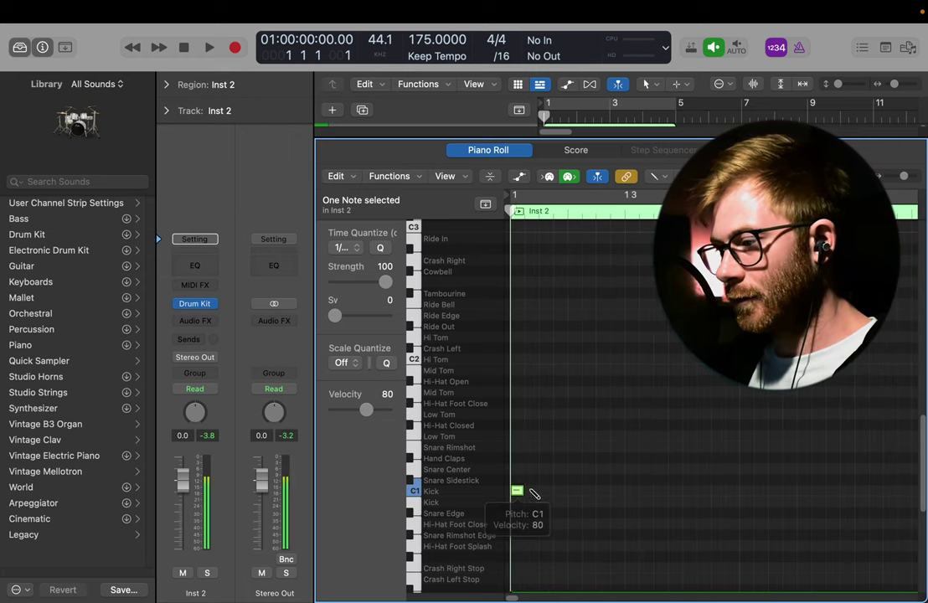
{"action": "left_click", "coordinate": [573, 491]}
{"action": "left_click", "coordinate": [632, 491]}
{"action": "left_click", "coordinate": [689, 491]}
{"action": "key", "text": "space"}
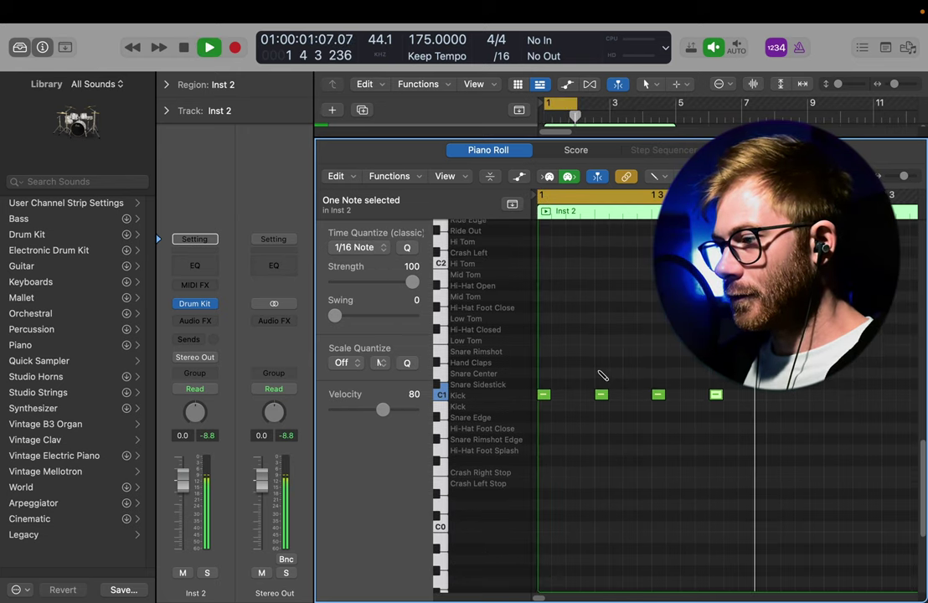
{"action": "key", "text": "space"}
- Add Snare Center notes on beats 2 and 4 of bar 1
{"action": "key", "text": "space"}
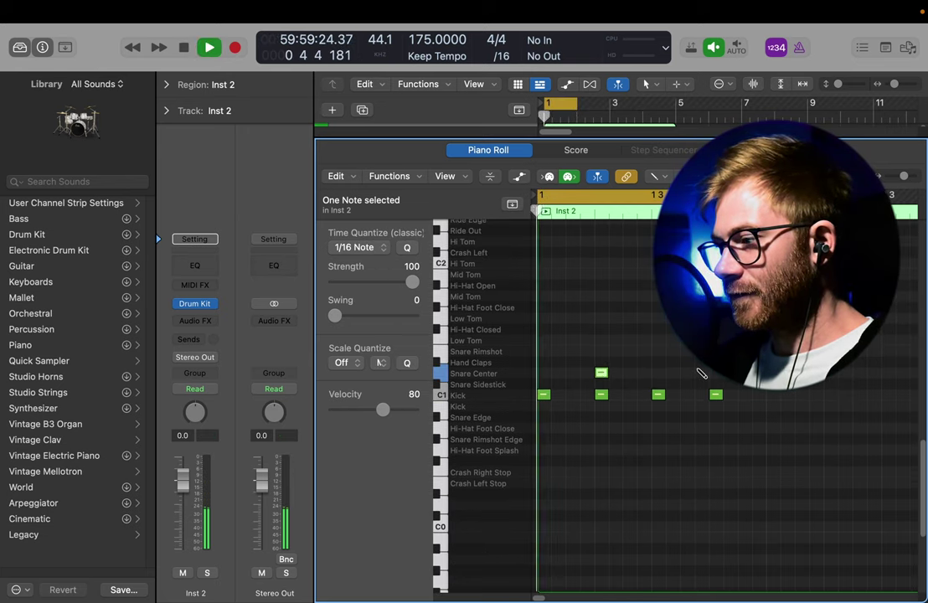
{"action": "key", "text": "space"}
{"action": "left_click", "coordinate": [707, 372]}
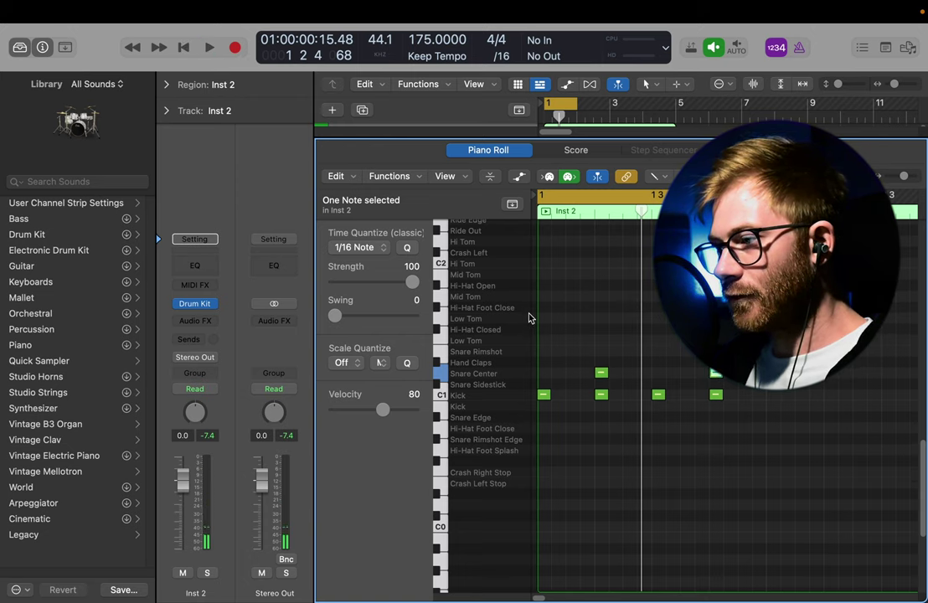
- Add Hi-Hat Closed notes at eighth-note intervals from beat 1 to beat 4 of bar 1 and play the pattern back
{"action": "scroll", "coordinate": [530, 322], "scroll_direction": "up", "scroll_amount": 3}
{"action": "left_click", "coordinate": [543, 367]}
{"action": "left_click", "coordinate": [572, 368]}
{"action": "left_click", "coordinate": [601, 367]}
{"action": "left_click", "coordinate": [629, 367]}
{"action": "left_click", "coordinate": [657, 367]}
{"action": "left_click", "coordinate": [686, 368]}
{"action": "left_click", "coordinate": [715, 367]}
{"action": "key", "text": "space"}
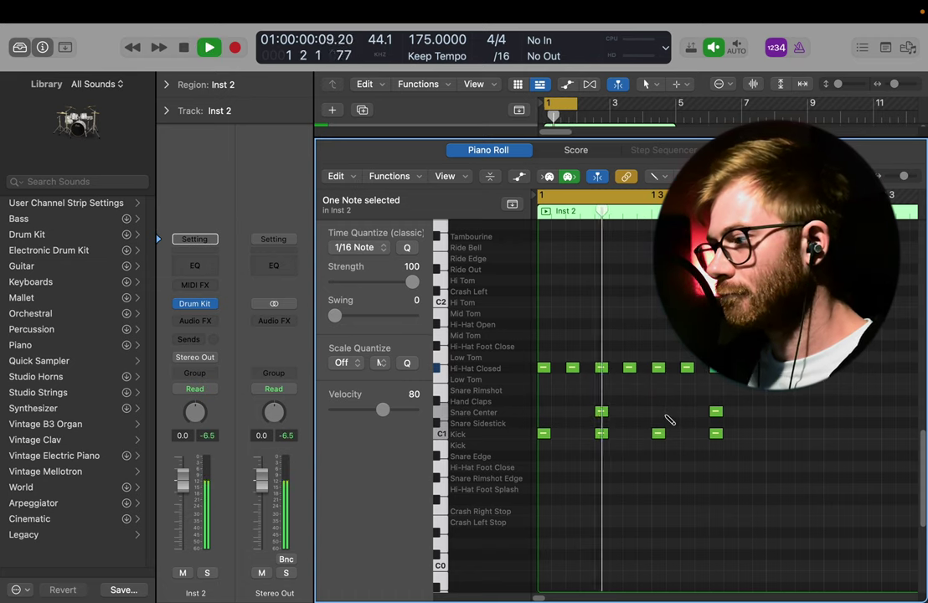
{"action": "key", "text": "space"}
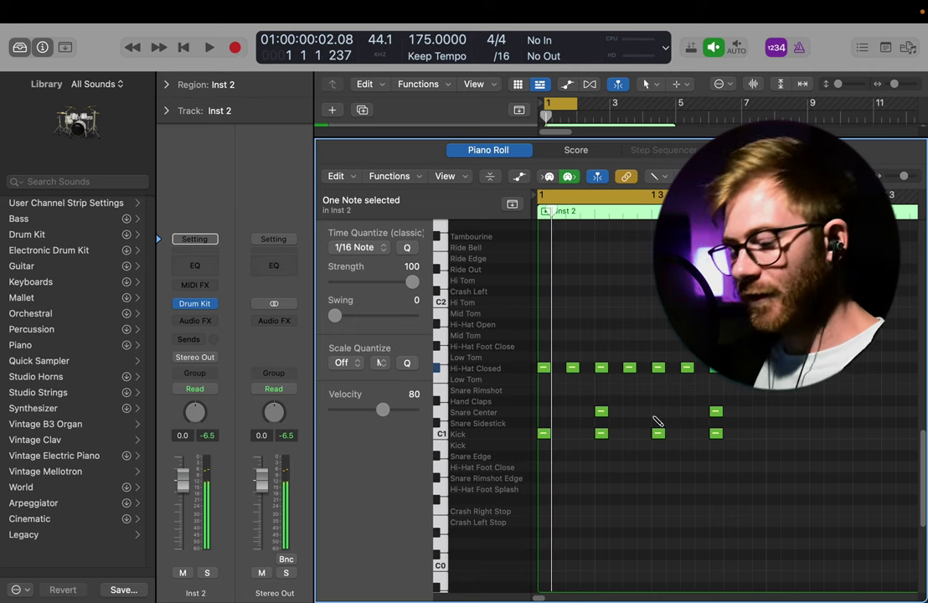
- With the Velocity tool, try velocities of 127 and 53 on bar 1's first Kick note and leave it accented above the other notes
{"action": "key", "text": "t"}
{"action": "key", "text": "t"}
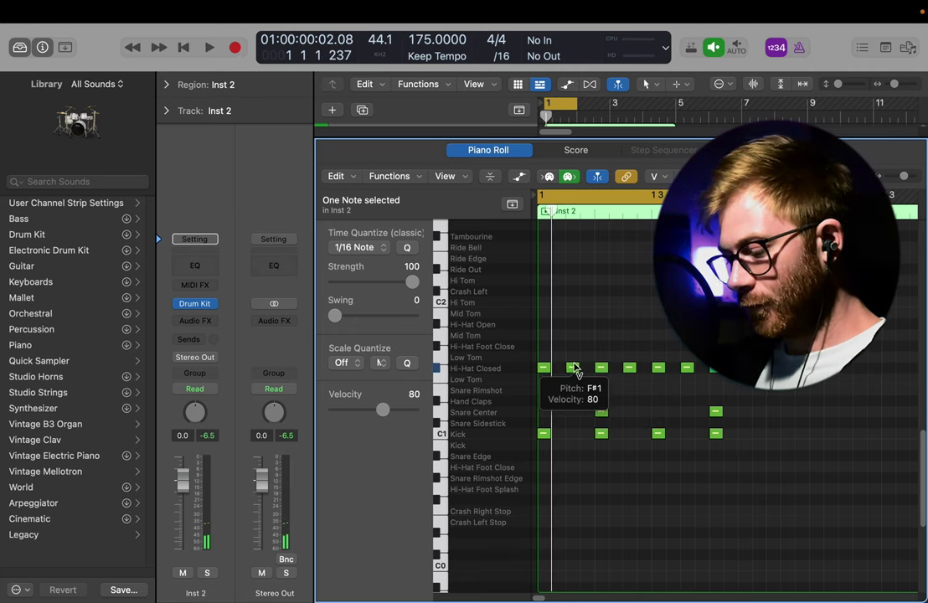
{"action": "key", "text": "t"}
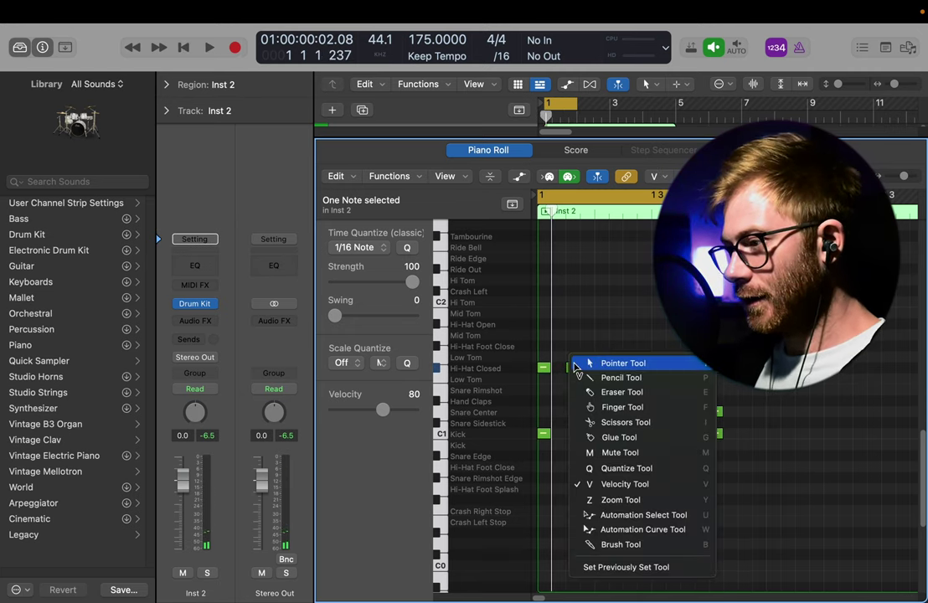
{"action": "left_click", "coordinate": [650, 486]}
{"action": "left_click", "coordinate": [580, 395]}
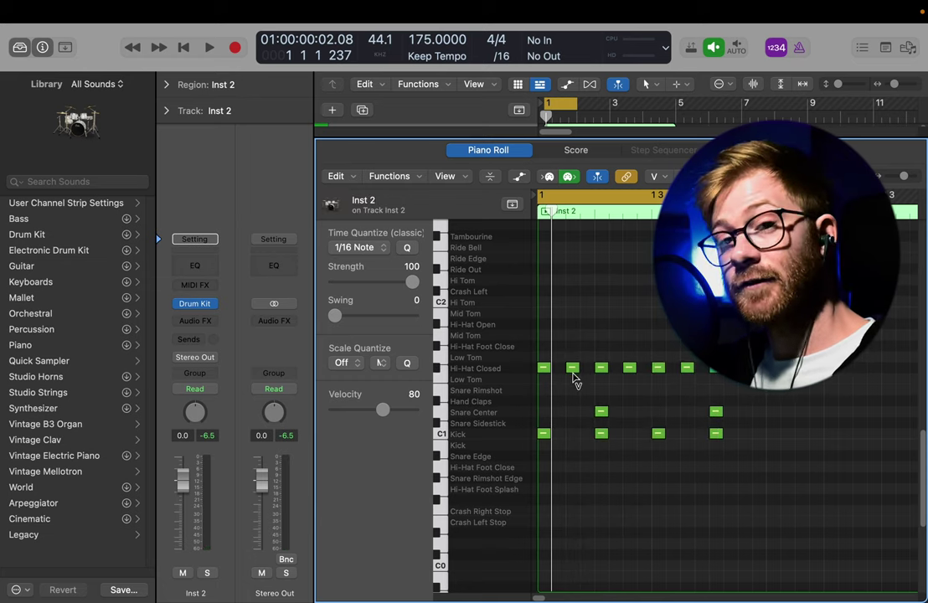
{"action": "left_click_drag", "start_coordinate": [545, 433], "coordinate": [559, 209]}
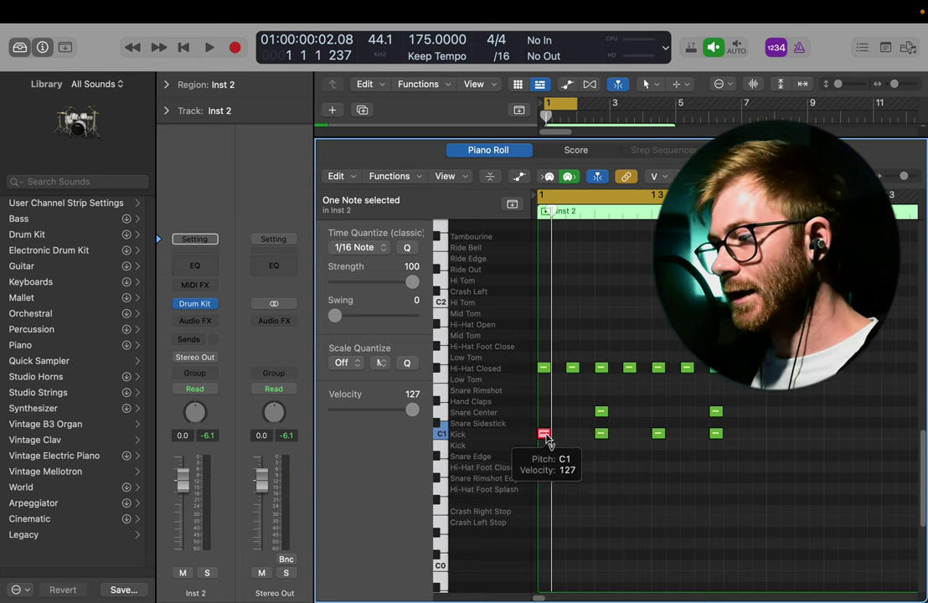
{"action": "left_click_drag", "start_coordinate": [544, 433], "coordinate": [538, 487]}
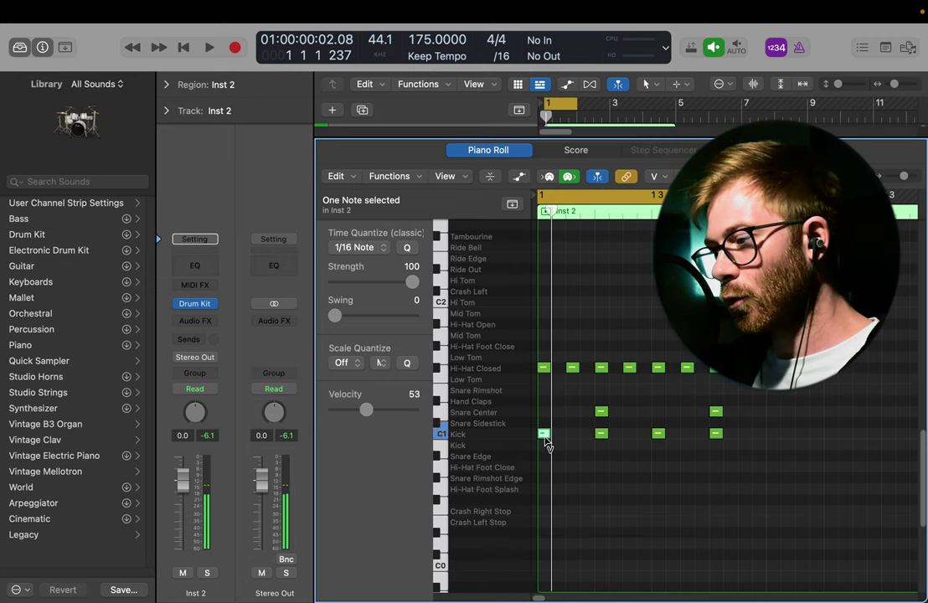
{"action": "left_click_drag", "start_coordinate": [544, 435], "coordinate": [581, 344]}
- Lower the velocities of the four off-beat Hi-Hat Closed notes in bar 1, the third one to 42, and play the bar
{"action": "left_click_drag", "start_coordinate": [629, 367], "coordinate": [631, 408]}
{"action": "mouse_move", "coordinate": [572, 367]}
{"action": "left_mouse_down"}
{"action": "mouse_move", "coordinate": [573, 379]}
{"action": "mouse_move", "coordinate": [574, 363]}
{"action": "left_mouse_up"}
{"action": "left_click_drag", "start_coordinate": [686, 369], "coordinate": [734, 435]}
{"action": "key", "text": "space"}
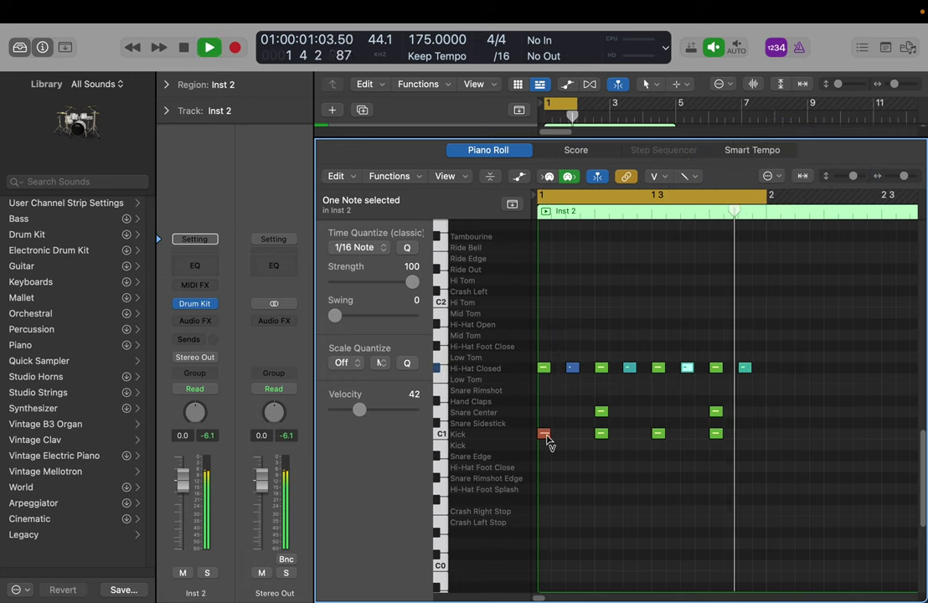
- Move the beat 3 Kick note an eighth note later, reduce its velocity to 33, and stop playback after listening
{"action": "left_click_drag", "start_coordinate": [660, 437], "coordinate": [700, 530]}
{"action": "key", "text": "t"}
{"action": "key", "text": "v"}
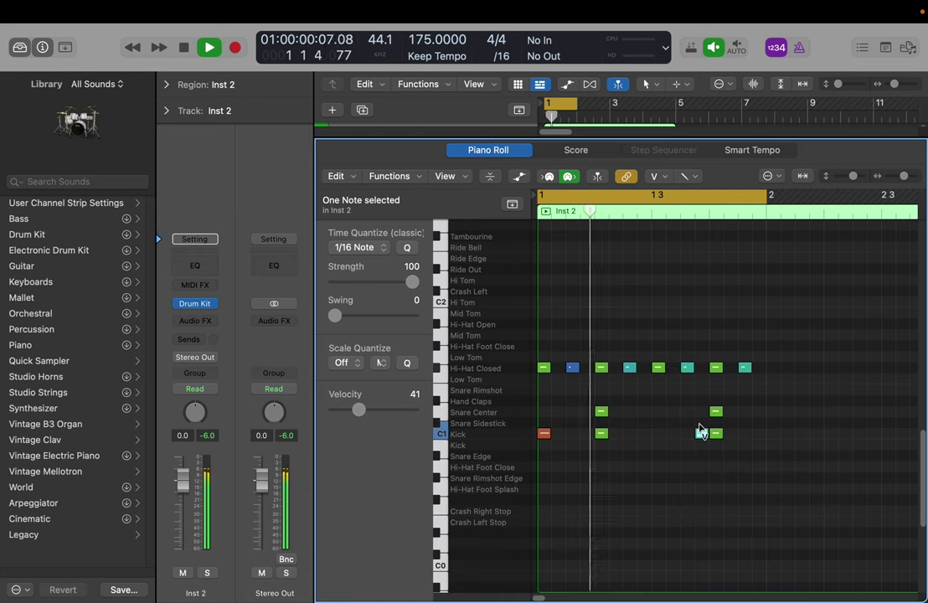
{"action": "mouse_move", "coordinate": [702, 433]}
{"action": "left_mouse_down"}
{"action": "mouse_move", "coordinate": [702, 452]}
{"action": "mouse_move", "coordinate": [685, 438]}
{"action": "left_mouse_up"}
{"action": "key", "text": "t"}
{"action": "key", "text": "t"}
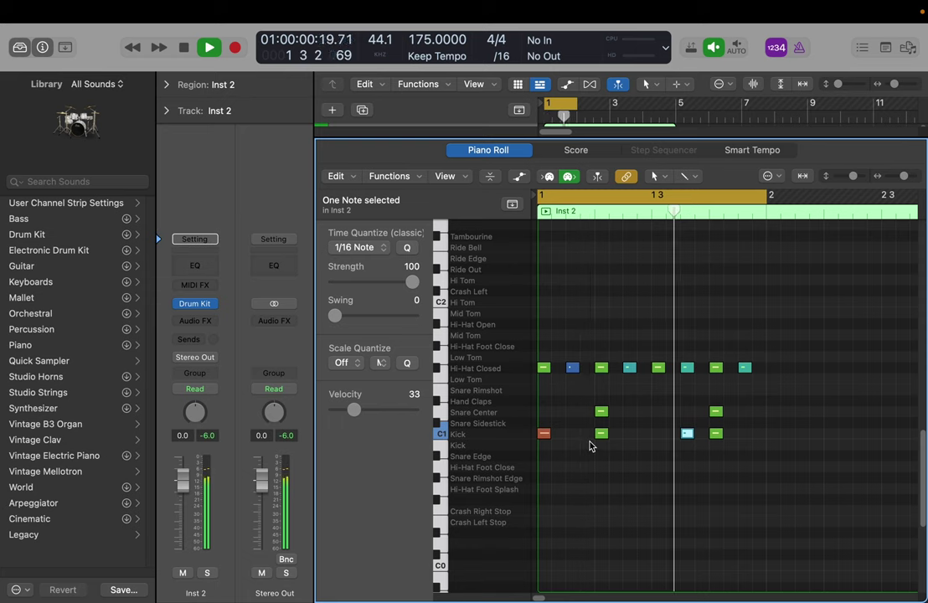
{"action": "key", "text": "space"}
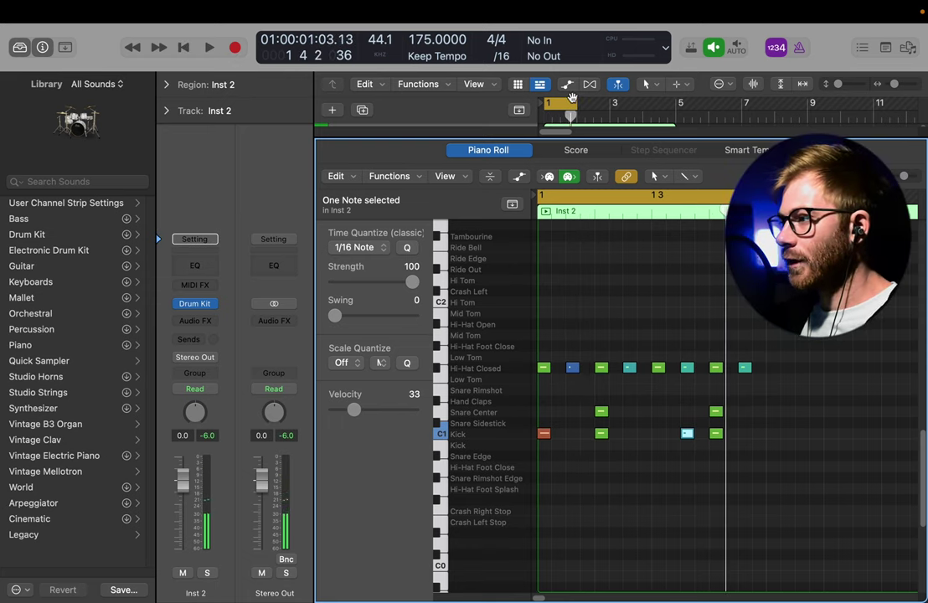
- Delete the Kick notes on beats 2 and 4, raise the off-beat Kick's velocity to 73, and play the bar
{"action": "left_click", "coordinate": [600, 433]}
{"action": "left_click_drag", "start_coordinate": [600, 432], "coordinate": [719, 432]}
{"action": "left_click", "coordinate": [717, 433]}
{"action": "key", "text": "BackSpace"}
{"action": "key", "text": "space"}
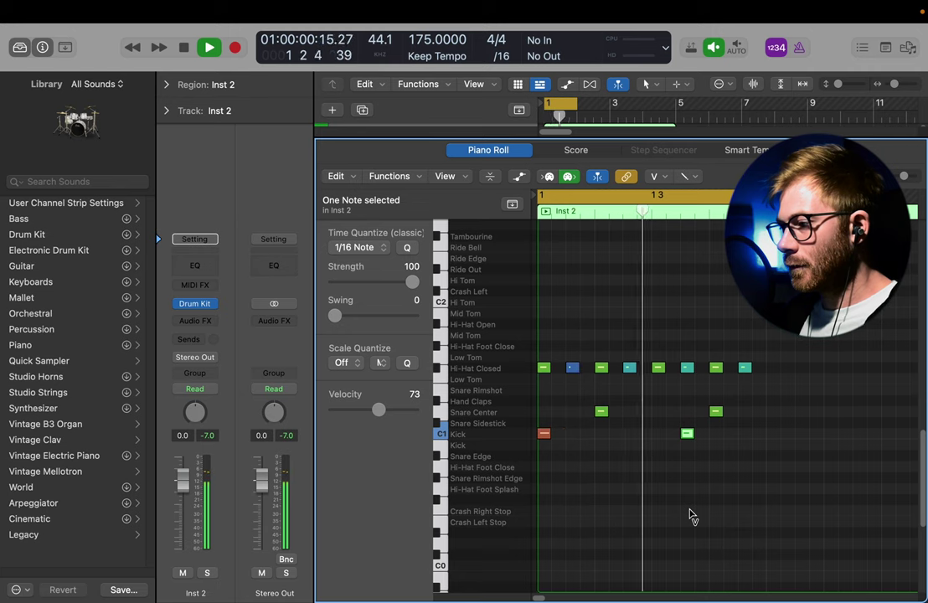
- Erase the Snare Center note on beat 2 and move the beat 4 snare to beat 3 with a higher velocity
{"action": "key", "text": "space"}
{"action": "key", "text": "t"}
{"action": "key", "text": "e"}
{"action": "left_click", "coordinate": [601, 411]}
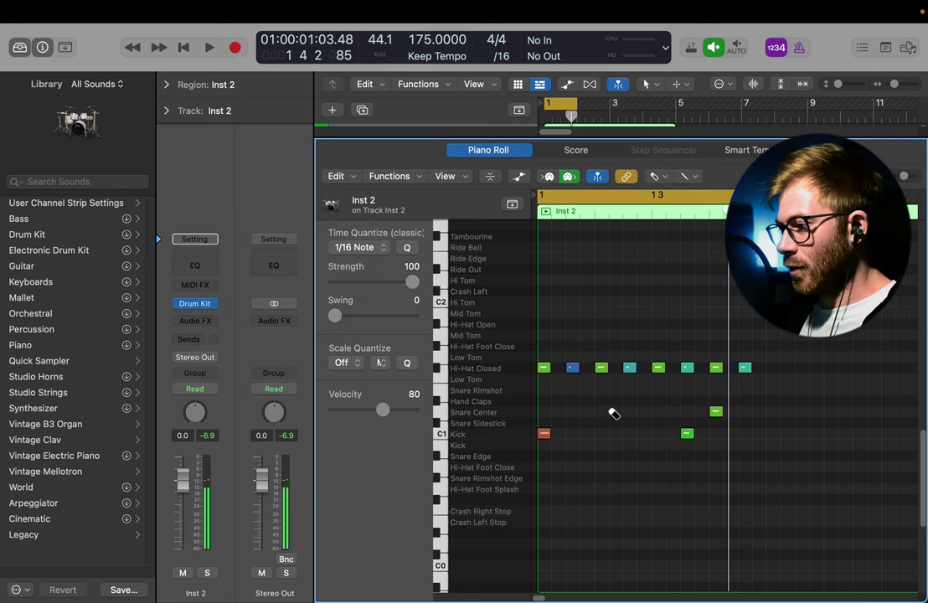
{"action": "key", "text": "t"}
{"action": "key", "text": "p"}
{"action": "left_click_drag", "start_coordinate": [714, 412], "coordinate": [658, 315]}
{"action": "key", "text": "t"}
{"action": "key", "text": "v"}
- Extend the pattern to two bars with Kick notes on beat 4 of bar 1 and the last eighth of bar 2, and play it back
{"action": "key", "text": "t"}
{"action": "key", "text": "t"}
{"action": "left_click_drag", "start_coordinate": [688, 434], "coordinate": [721, 437]}
{"action": "left_click_drag", "start_coordinate": [772, 435], "coordinate": [797, 434]}
{"action": "key", "text": "space"}
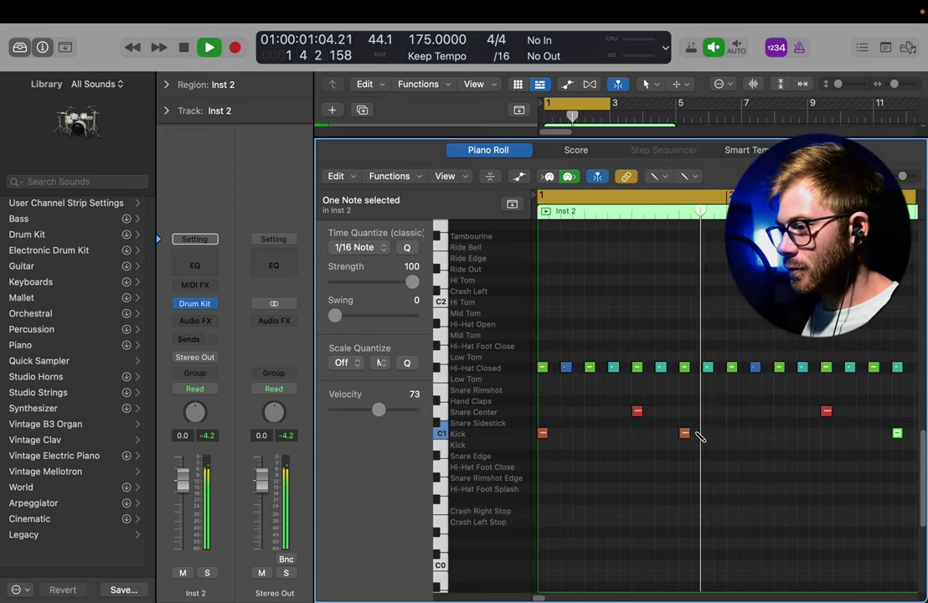
{"action": "key", "text": "super+Left"}
{"action": "key", "text": "t"}
{"action": "key", "text": "t"}
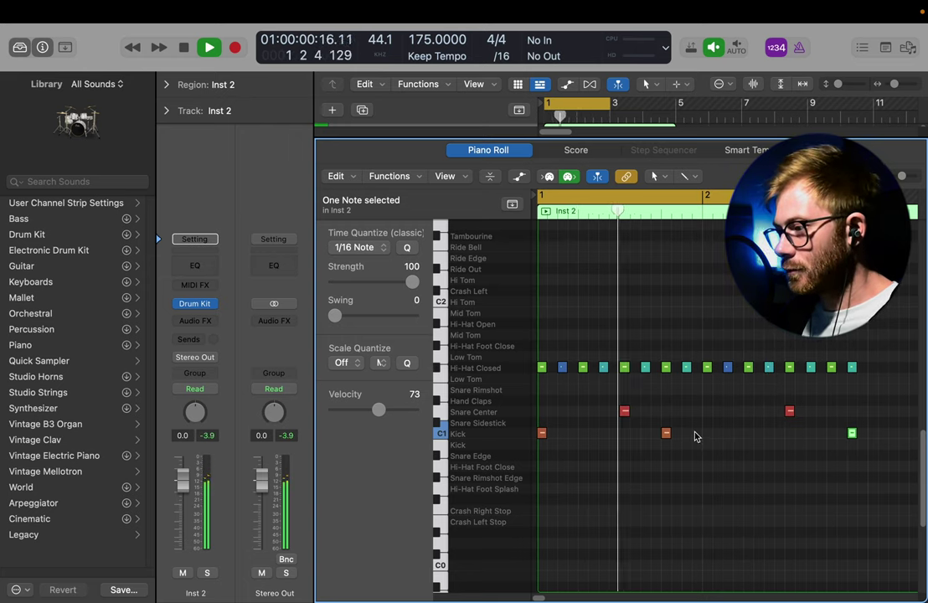
{"action": "key", "text": "space"}
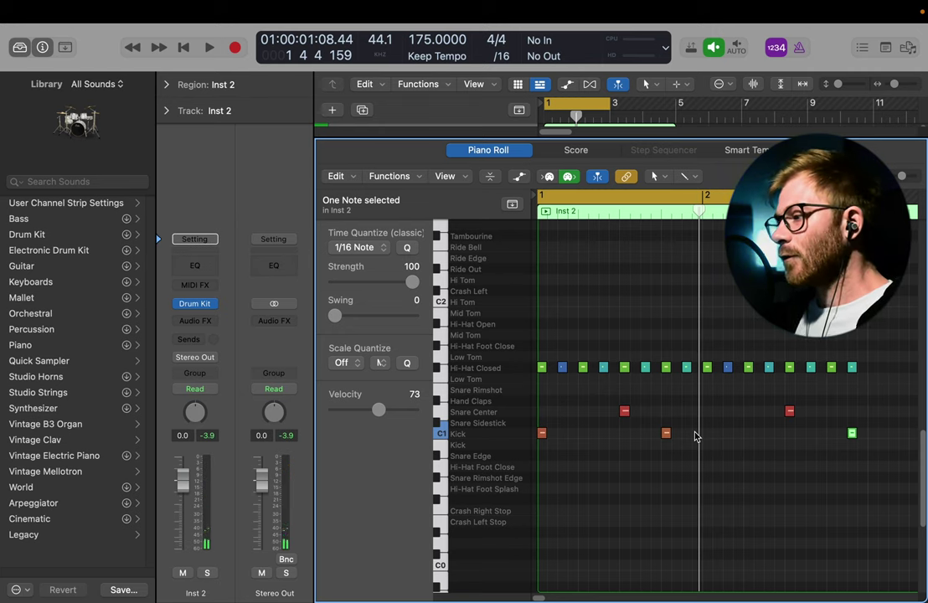
{"action": "left_click", "coordinate": [695, 436]}
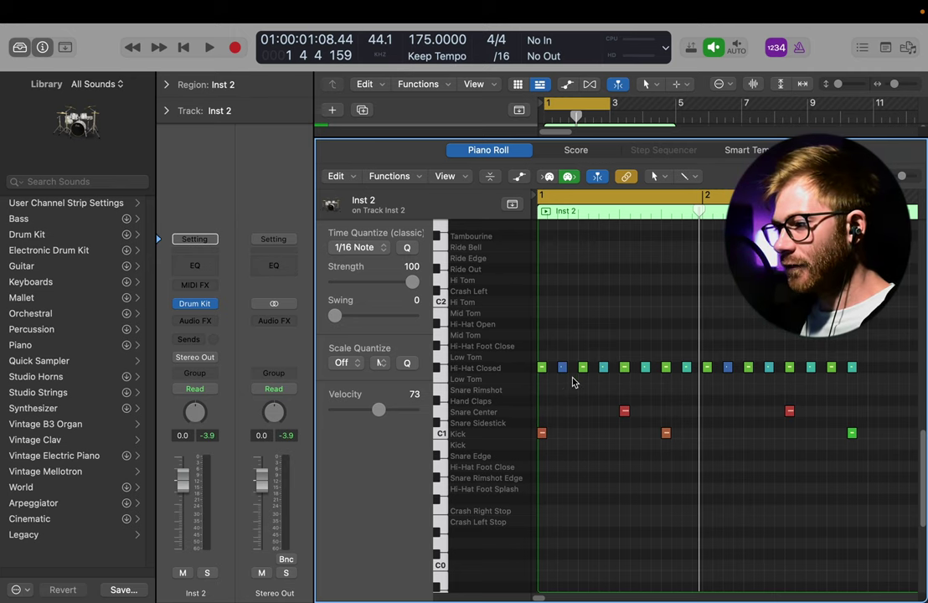
- Look at the kit in the Drum Kit Designer window of the Inst 2 track and close the window again
{"action": "left_click", "coordinate": [196, 305]}
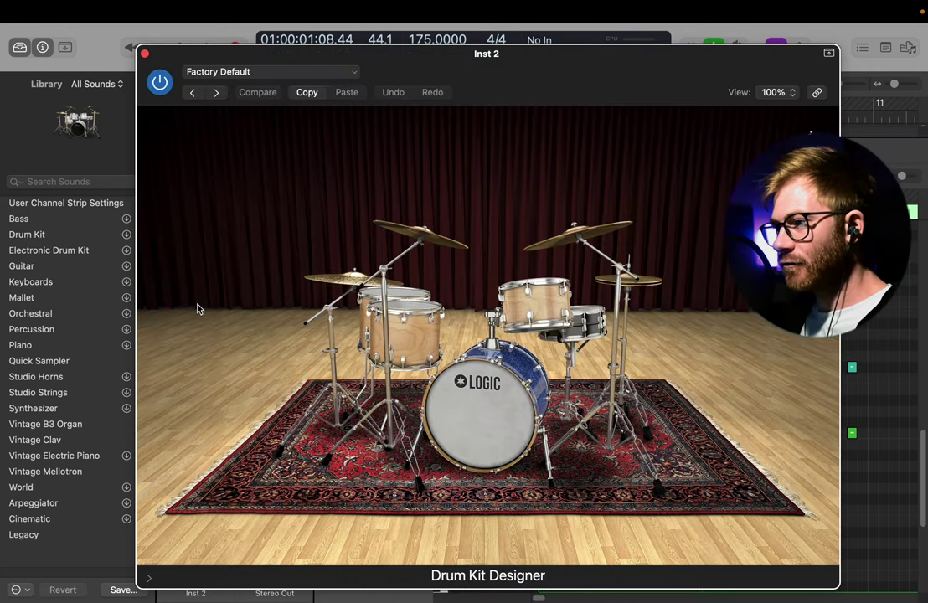
{"action": "left_click", "coordinate": [144, 54]}
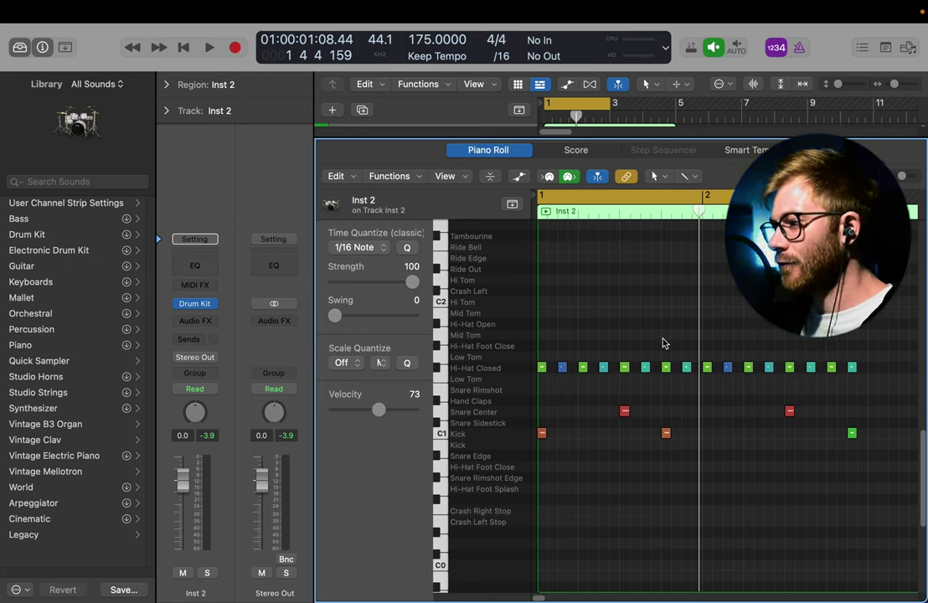
{"action": "key", "text": "t"}
{"action": "key", "text": "Escape"}
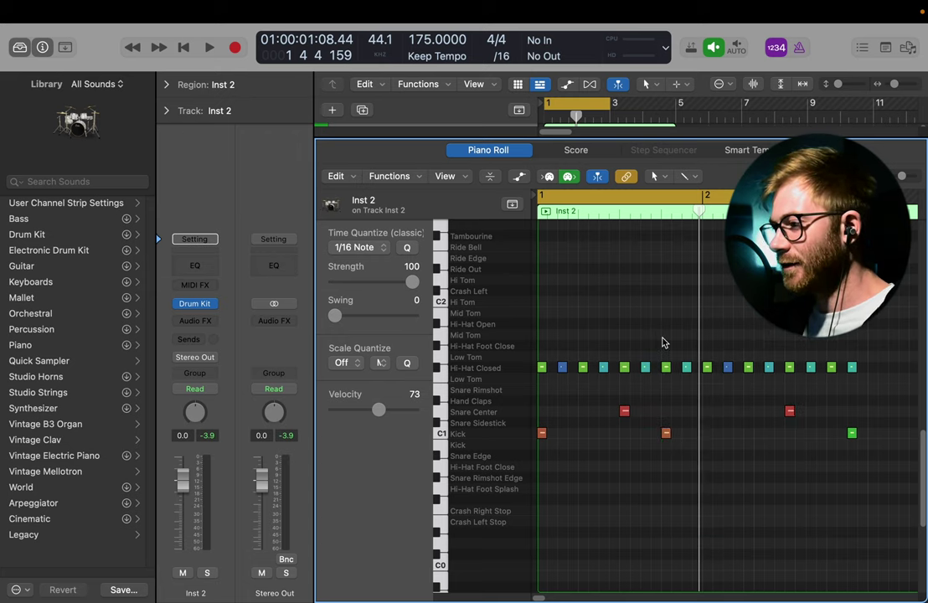
{"action": "key", "text": "t"}
{"action": "key", "text": "t"}
- Replace the Inst 2 track's instrument with the stereo version of XLN Audio's Addictive Drums 2
{"action": "left_click", "coordinate": [209, 307]}
{"action": "mouse_move", "coordinate": [268, 601]}
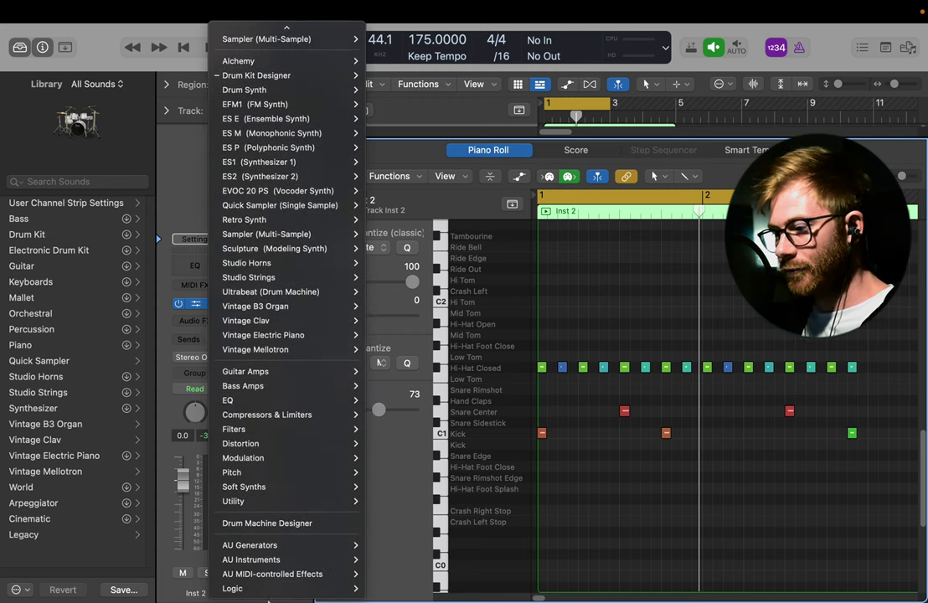
{"action": "mouse_move", "coordinate": [297, 560]}
{"action": "mouse_move", "coordinate": [452, 590]}
{"action": "mouse_move", "coordinate": [511, 574]}
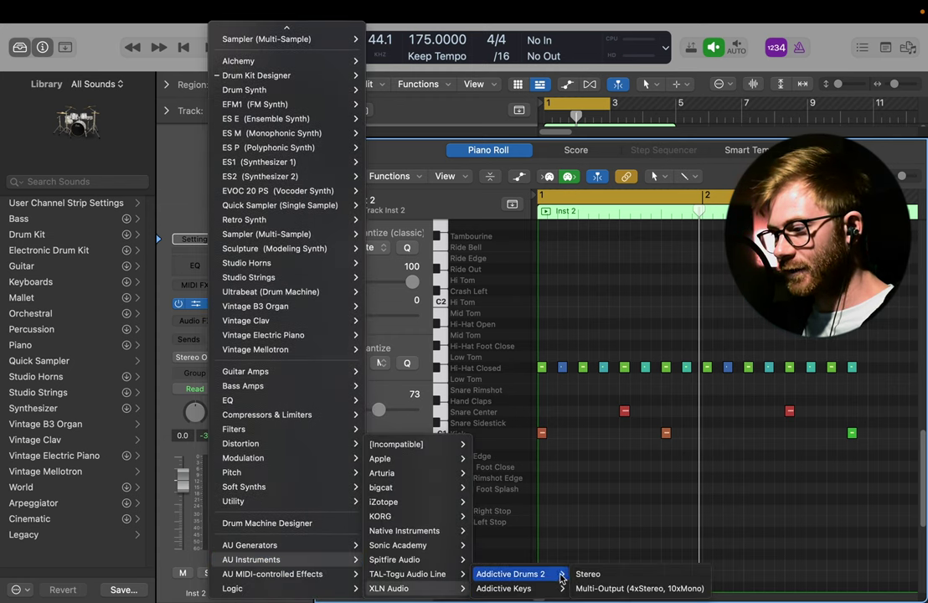
{"action": "left_click", "coordinate": [624, 576]}
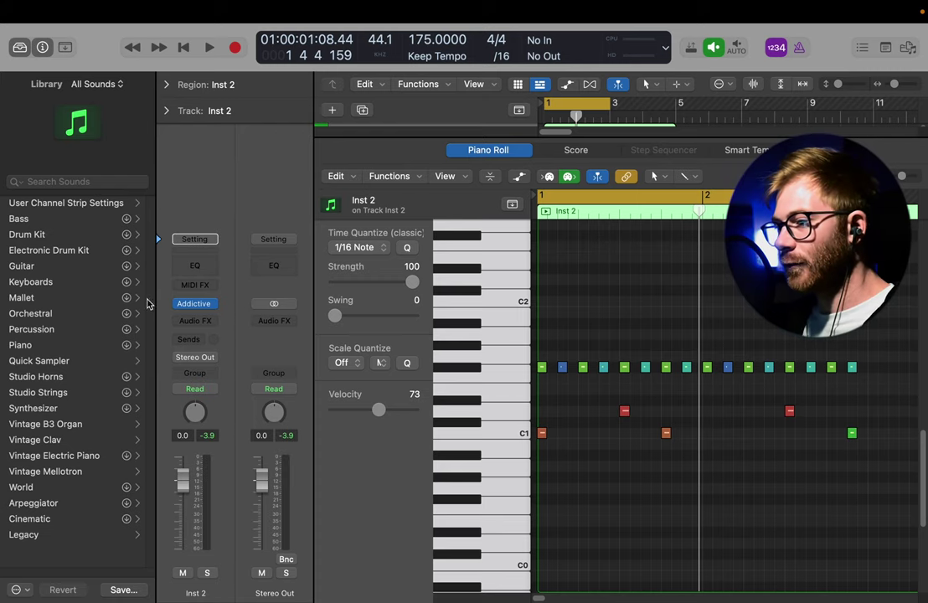
- Open the Addictive Drums 2 preset browser and load the preset AD2 - Acoustic Pop
{"action": "left_click", "coordinate": [193, 303]}
{"action": "left_click_drag", "start_coordinate": [720, 211], "coordinate": [509, 68]}
{"action": "left_click", "coordinate": [284, 142]}
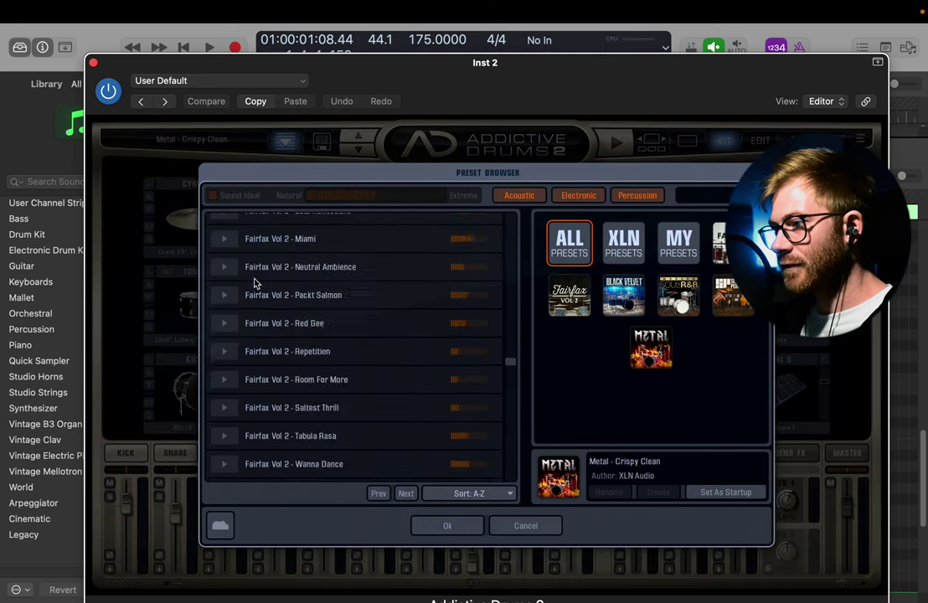
{"action": "scroll", "coordinate": [257, 283], "scroll_direction": "up", "scroll_amount": 15}
{"action": "double_click", "coordinate": [290, 250]}
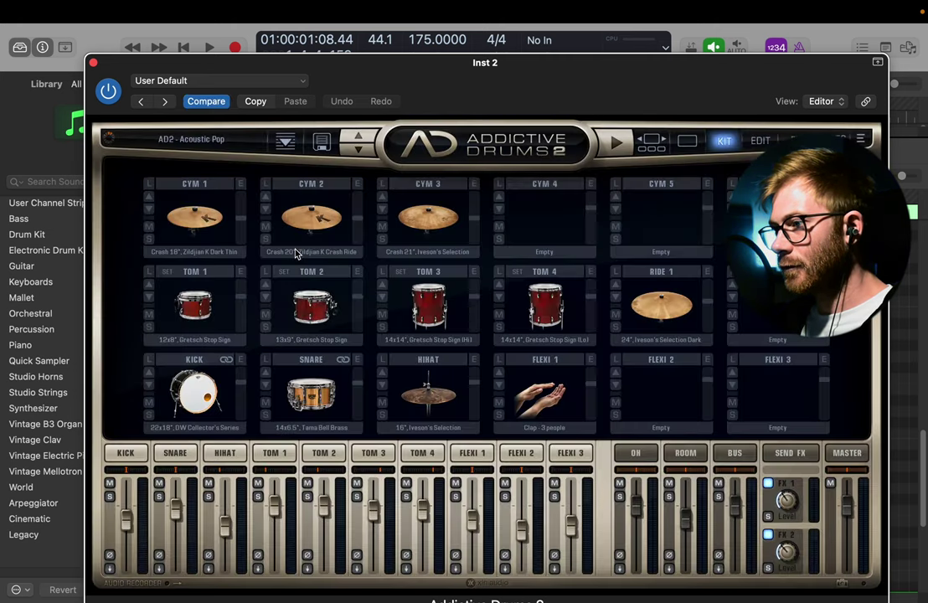
- Audition other kit pieces, ending on the Gretsch Round Badge kick, the Pearl Masterworks Piccolo snare and the 13-inch Zildjian K hi-hat
{"action": "left_click", "coordinate": [171, 379]}
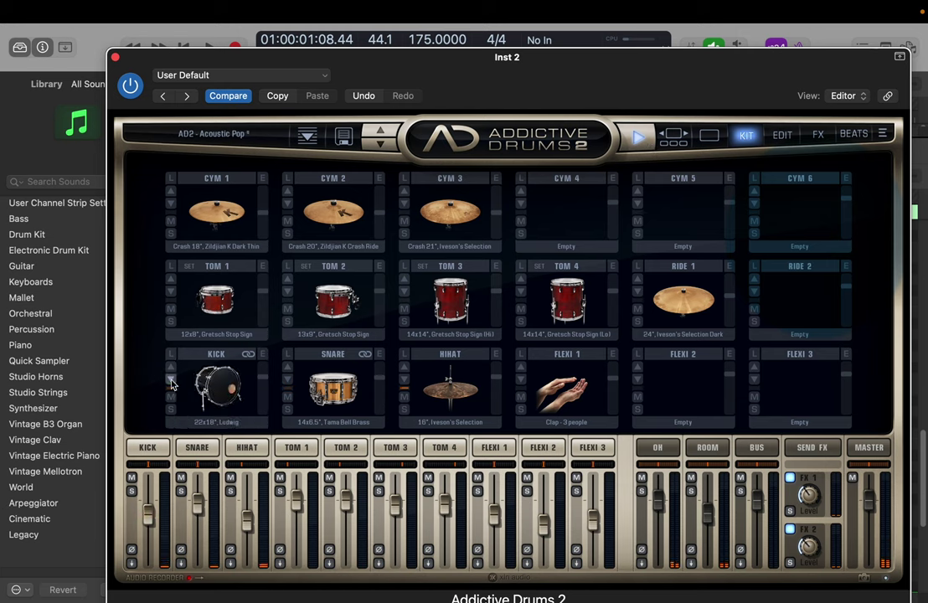
{"action": "left_click", "coordinate": [171, 384]}
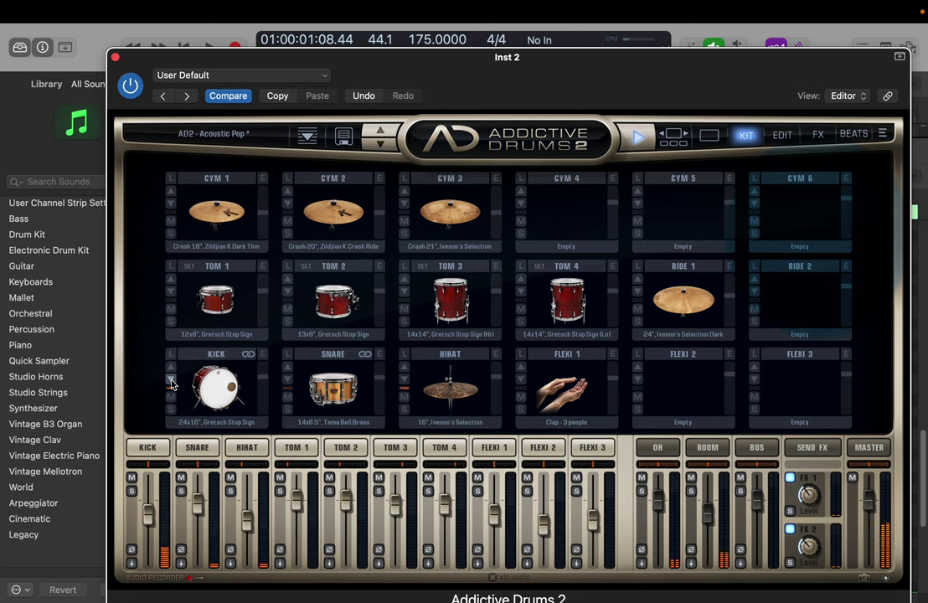
{"action": "left_click", "coordinate": [170, 381]}
{"action": "left_click", "coordinate": [286, 379]}
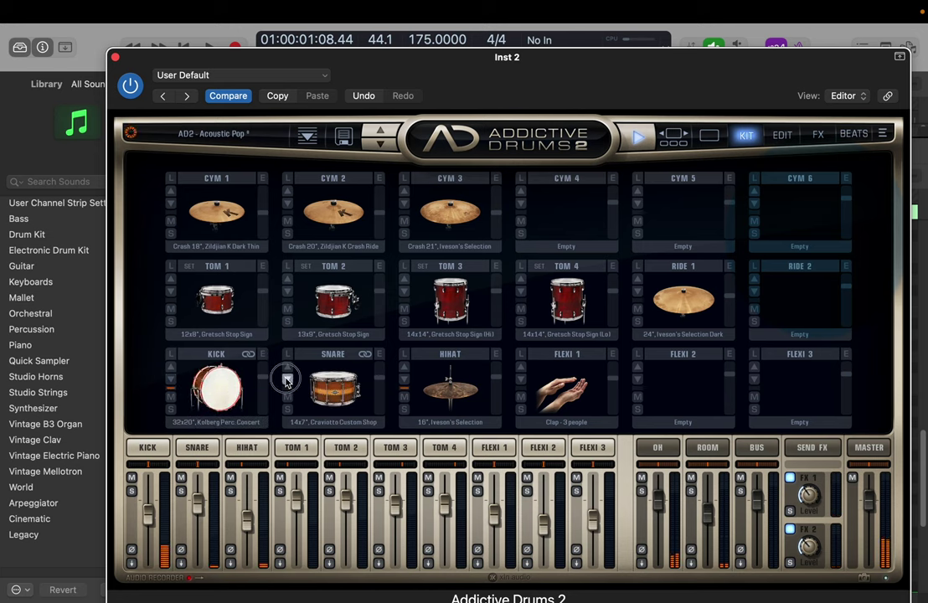
{"action": "left_click", "coordinate": [286, 382]}
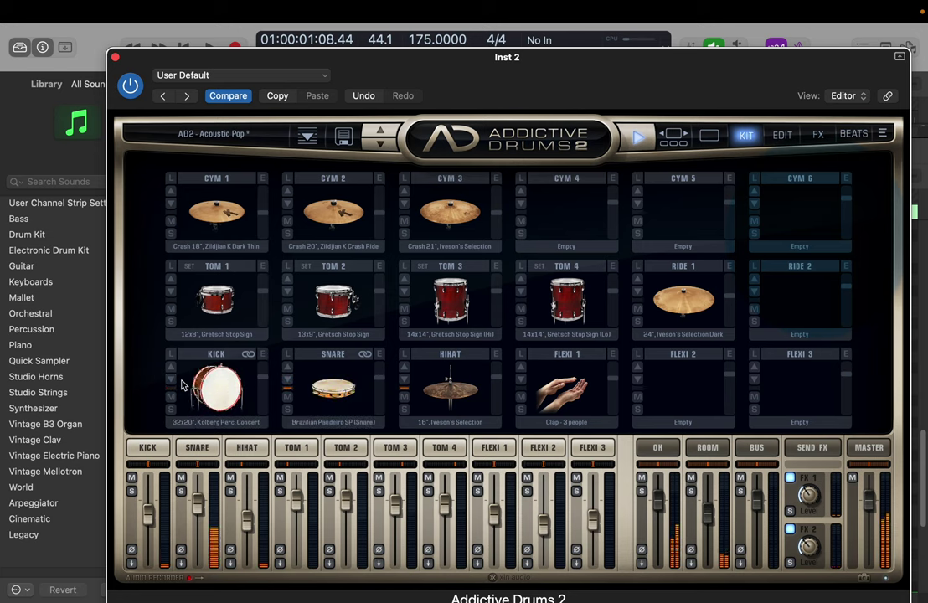
{"action": "left_click", "coordinate": [402, 381]}
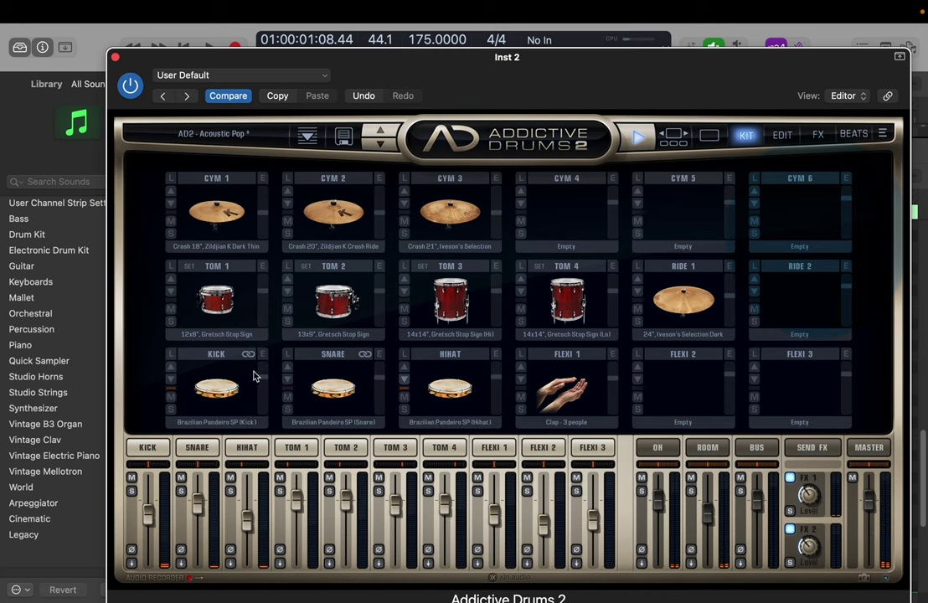
{"action": "left_click", "coordinate": [168, 374]}
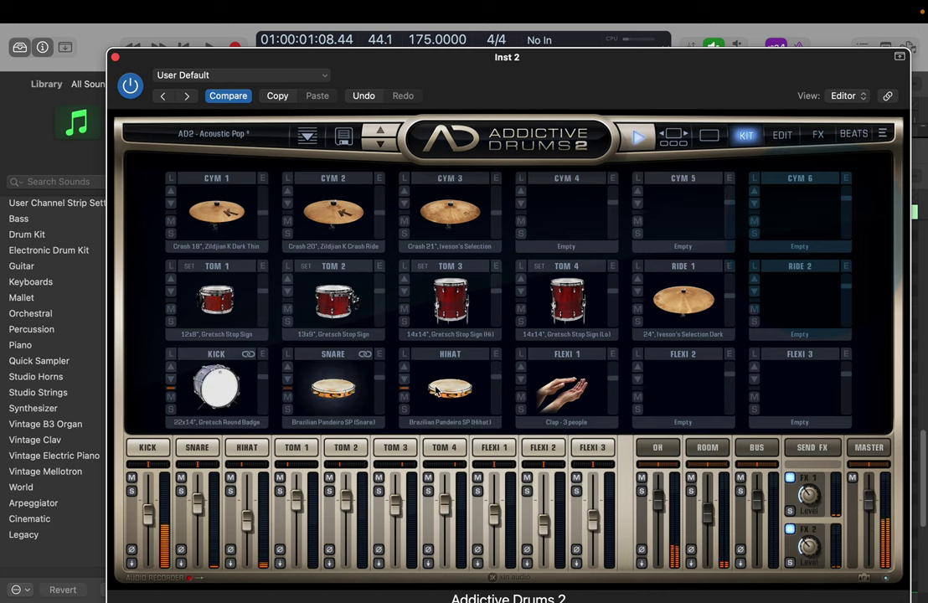
{"action": "left_click", "coordinate": [405, 380]}
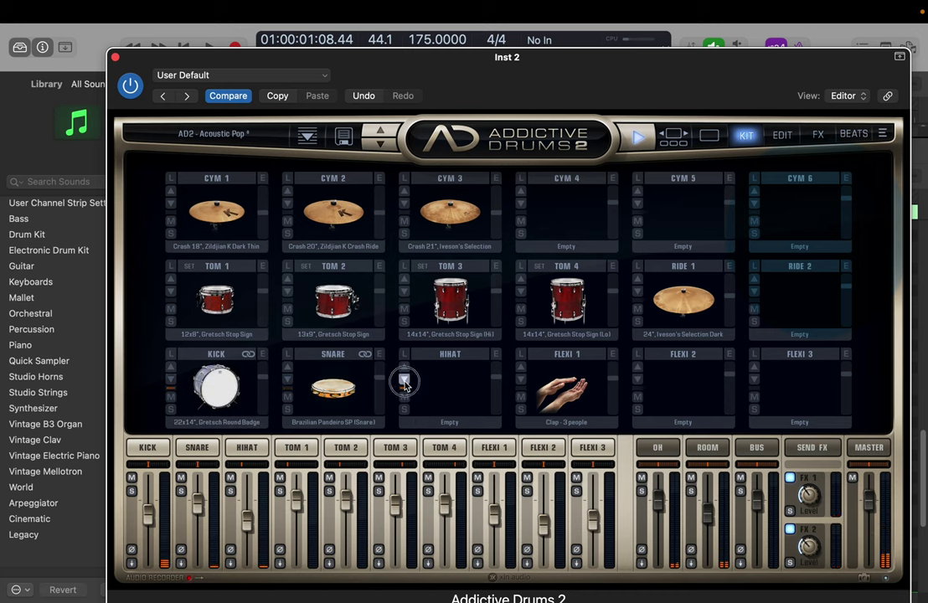
{"action": "left_click", "coordinate": [286, 379]}
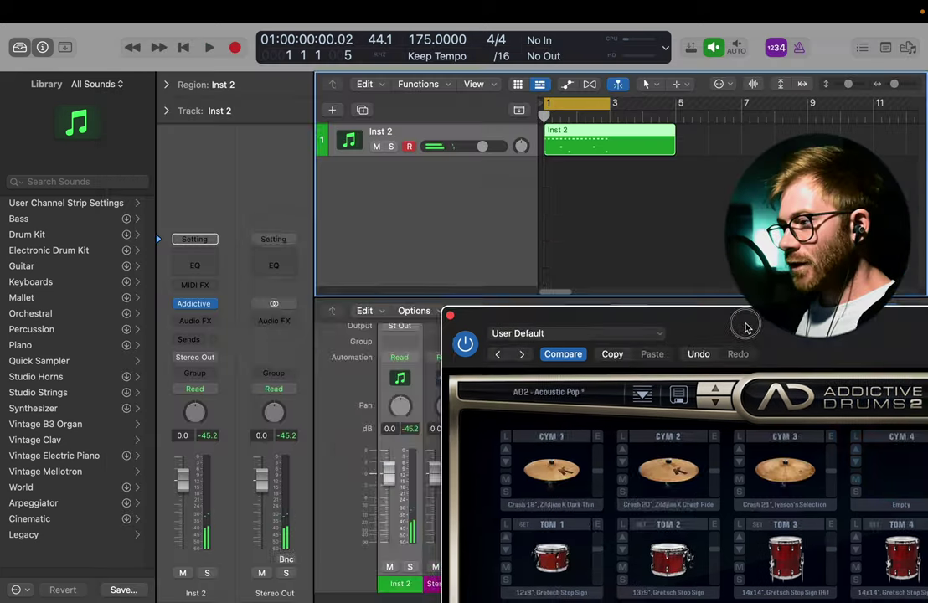
- Play the beat while switching through the AD2 presets Animal In My Bed and Break Kit to Chicago Jazz
{"action": "left_click_drag", "start_coordinate": [745, 320], "coordinate": [400, 123]}
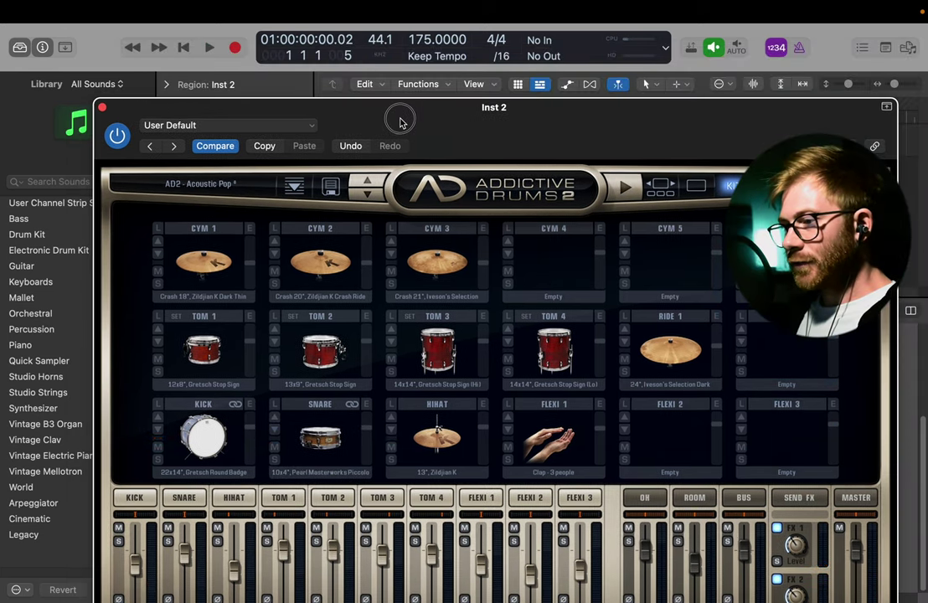
{"action": "left_click", "coordinate": [365, 197]}
{"action": "key", "text": "space"}
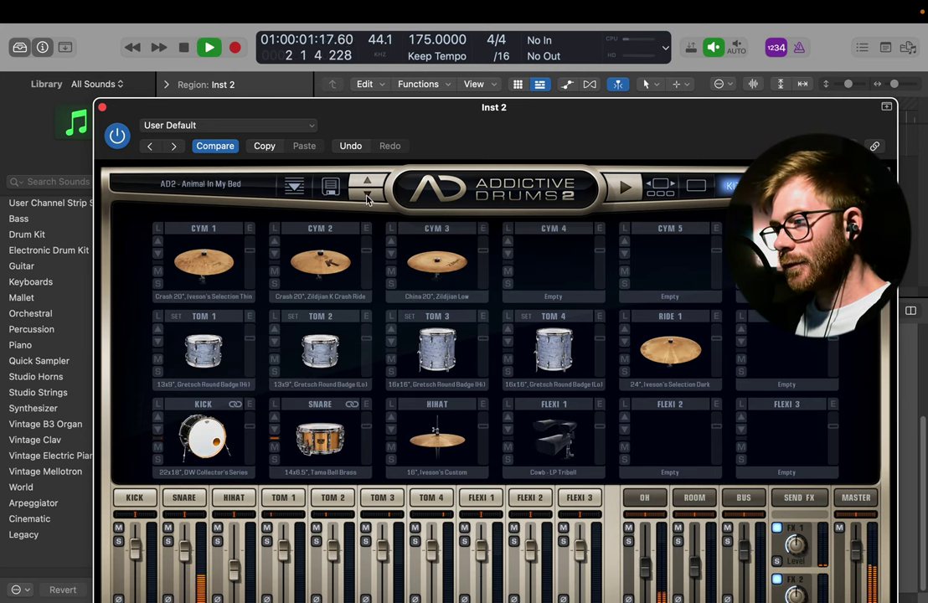
{"action": "left_click", "coordinate": [366, 196]}
{"action": "left_click_drag", "start_coordinate": [483, 122], "coordinate": [446, 67]}
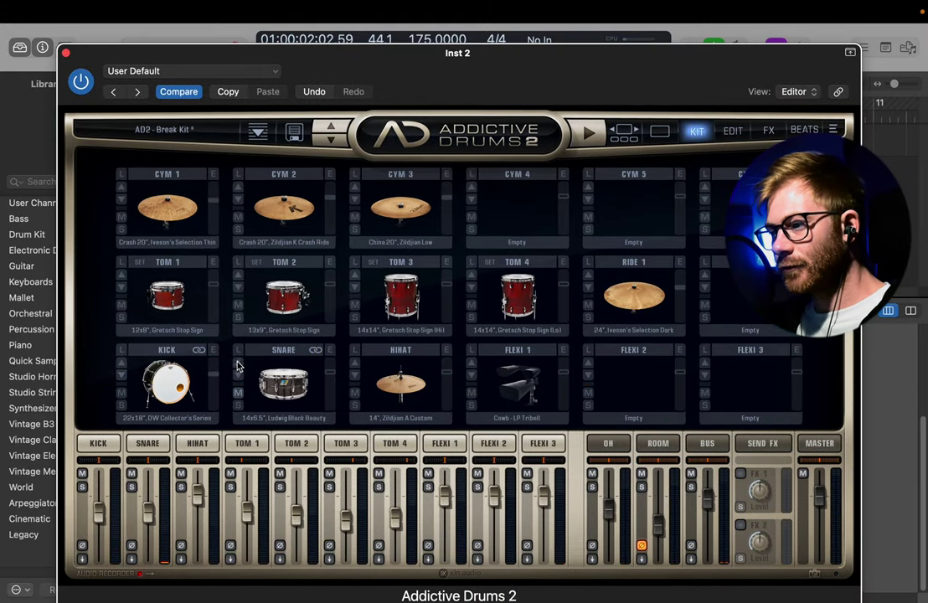
{"action": "left_click", "coordinate": [337, 144]}
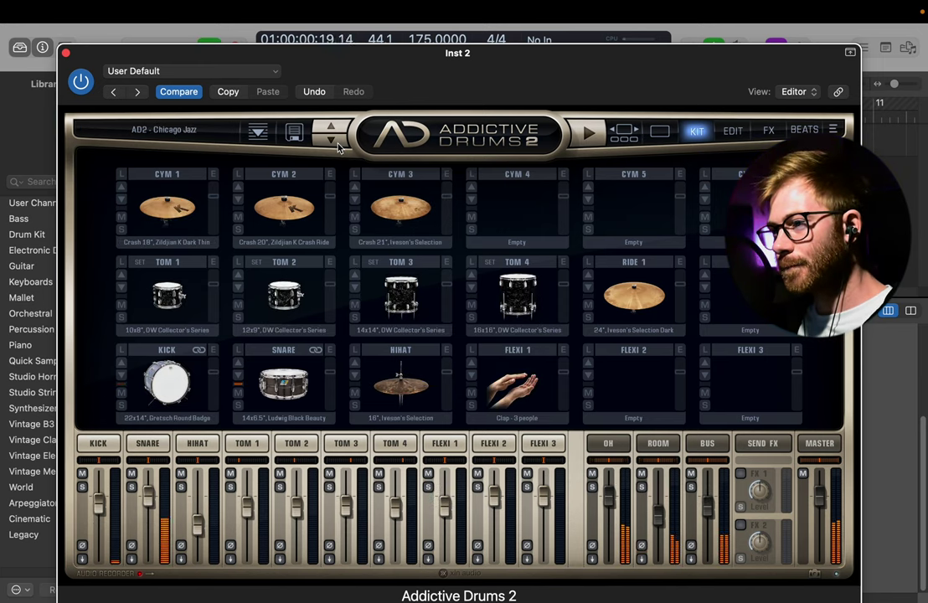
- Advance through the Addictive Drums 2 presets to AD2 - Fat And Grainy
{"action": "left_click", "coordinate": [337, 144]}
{"action": "left_click", "coordinate": [338, 145]}
{"action": "left_click", "coordinate": [338, 146]}
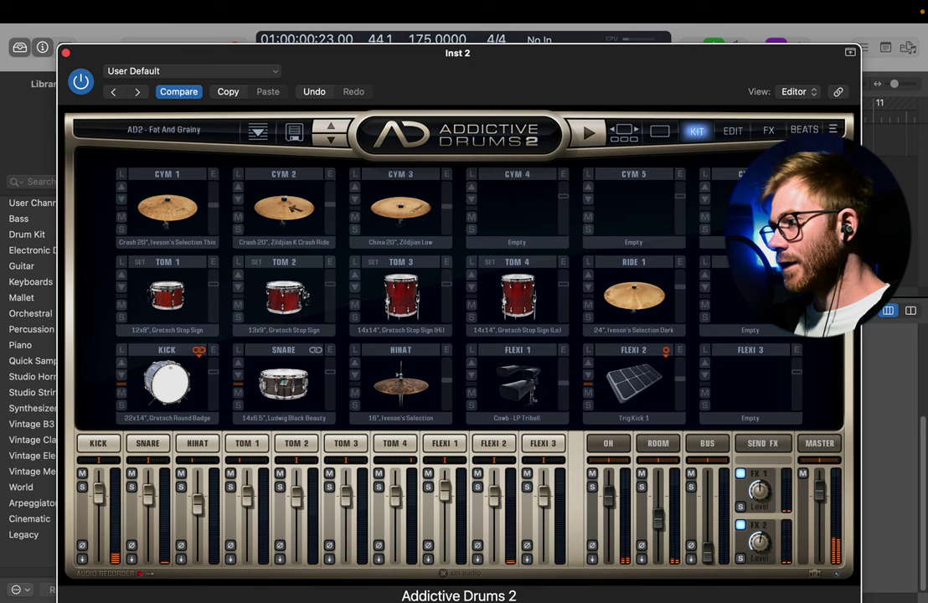
- Open the kick's sound-editing settings, lower its main pitch to -12.00 st and audition the hit
{"action": "left_click", "coordinate": [725, 139]}
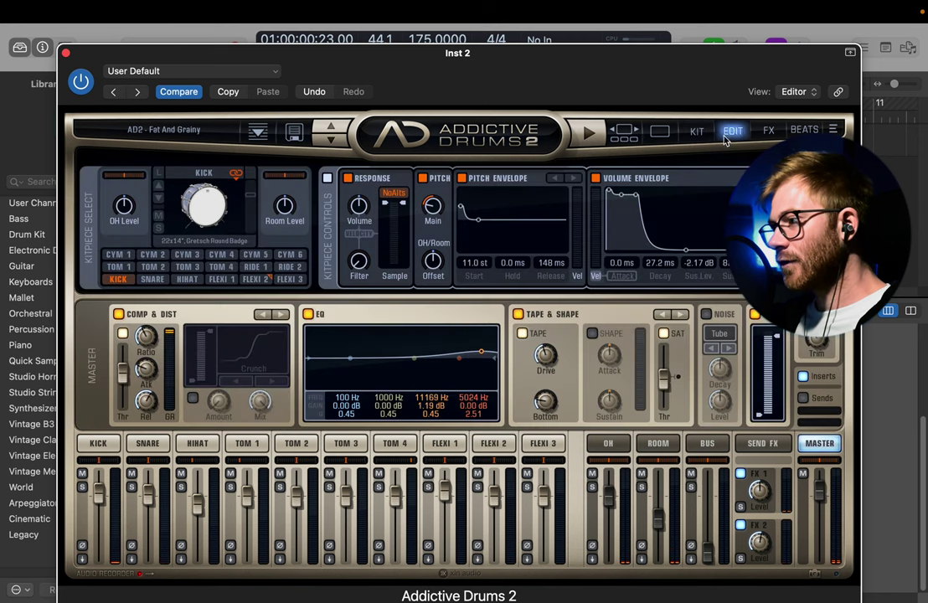
{"action": "left_click", "coordinate": [96, 448]}
{"action": "left_click", "coordinate": [193, 207]}
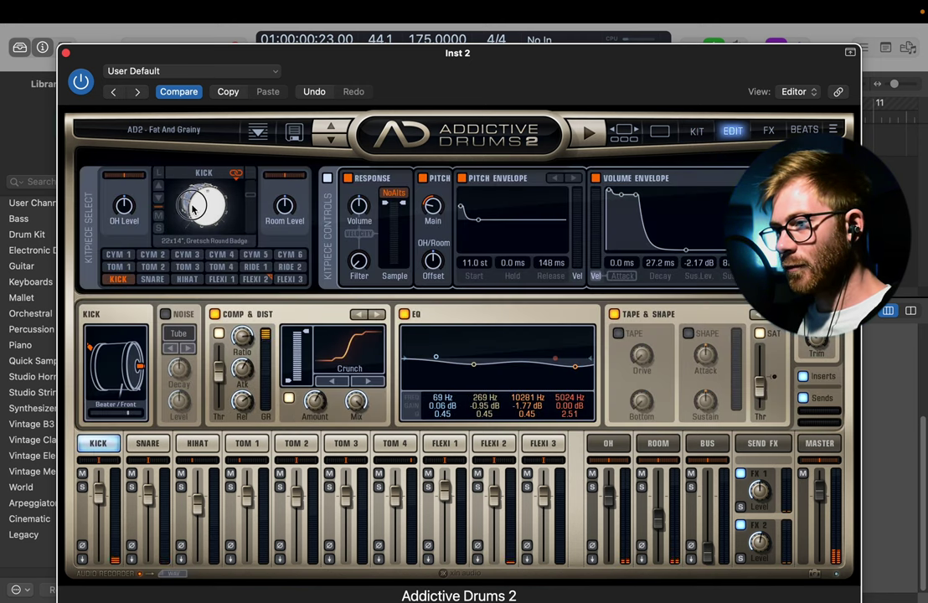
{"action": "left_click", "coordinate": [193, 207]}
{"action": "left_click_drag", "start_coordinate": [433, 206], "coordinate": [433, 256]}
{"action": "left_click", "coordinate": [207, 211]}
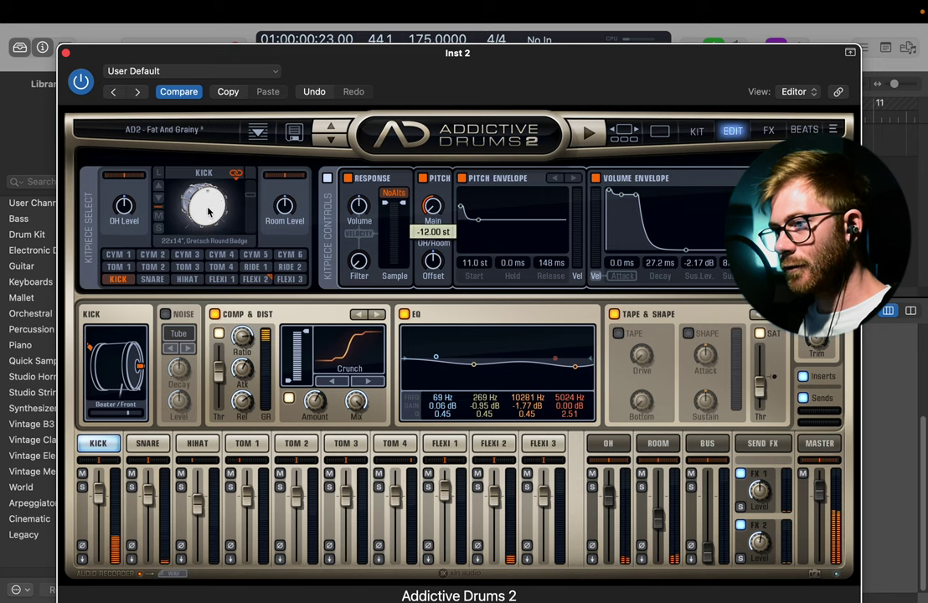
- Raise the kick's main pitch well above its original tuning and audition the hit
{"action": "left_click_drag", "start_coordinate": [437, 206], "coordinate": [465, 89]}
{"action": "left_click", "coordinate": [199, 207]}
{"action": "left_click", "coordinate": [209, 209]}
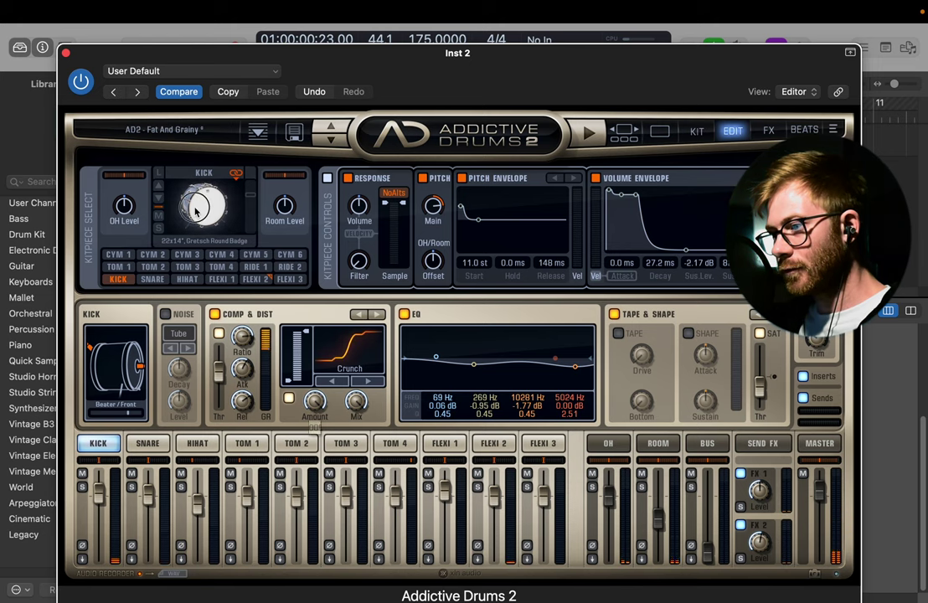
- Change the kick's distortion type to Heavy and audition the hit
{"action": "left_click", "coordinate": [366, 381]}
{"action": "left_click", "coordinate": [367, 381]}
{"action": "left_click", "coordinate": [367, 381]}
{"action": "left_click", "coordinate": [205, 202]}
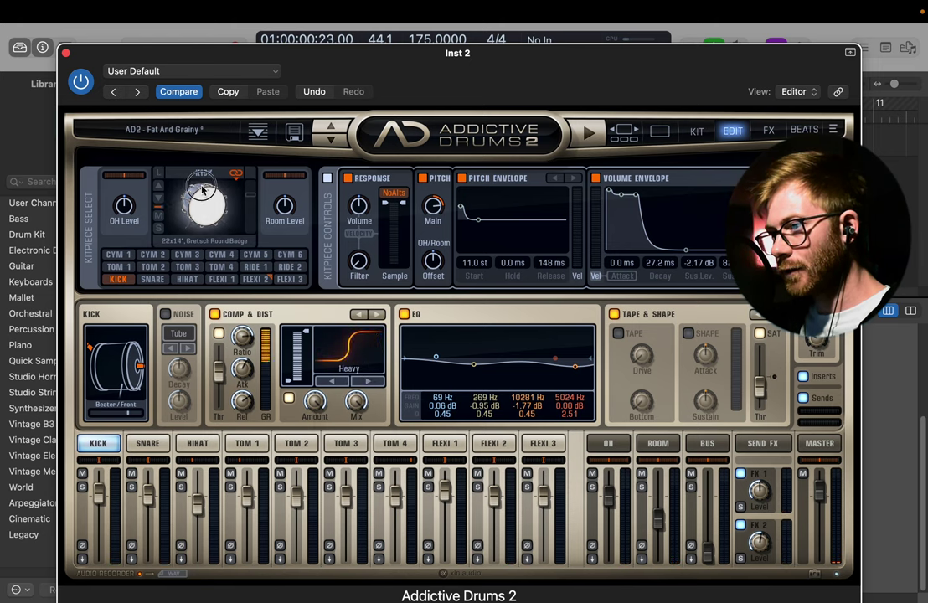
- Enable the kick's Tape effect, raise its Bottom amount and audition the hit
{"action": "left_click", "coordinate": [619, 333]}
{"action": "left_click_drag", "start_coordinate": [639, 407], "coordinate": [624, 311]}
{"action": "left_click", "coordinate": [224, 226]}
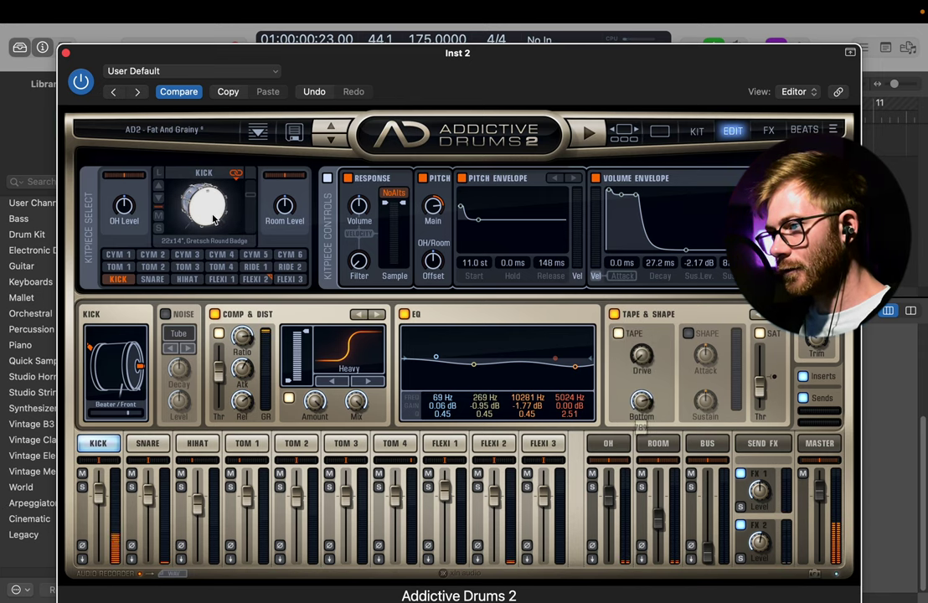
{"action": "left_click", "coordinate": [224, 226]}
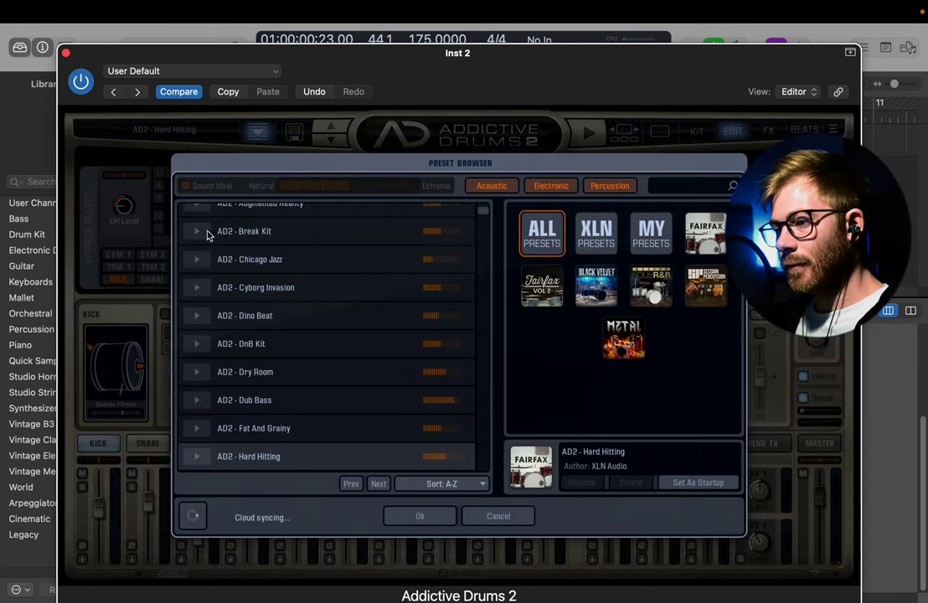
- Limit the preset browser to My Presets and load the preset Luo - Default Kit MkII
{"action": "scroll", "coordinate": [366, 317], "scroll_direction": "down", "scroll_amount": 5}
{"action": "left_click", "coordinate": [651, 234]}
{"action": "scroll", "coordinate": [317, 375], "scroll_direction": "down", "scroll_amount": 3}
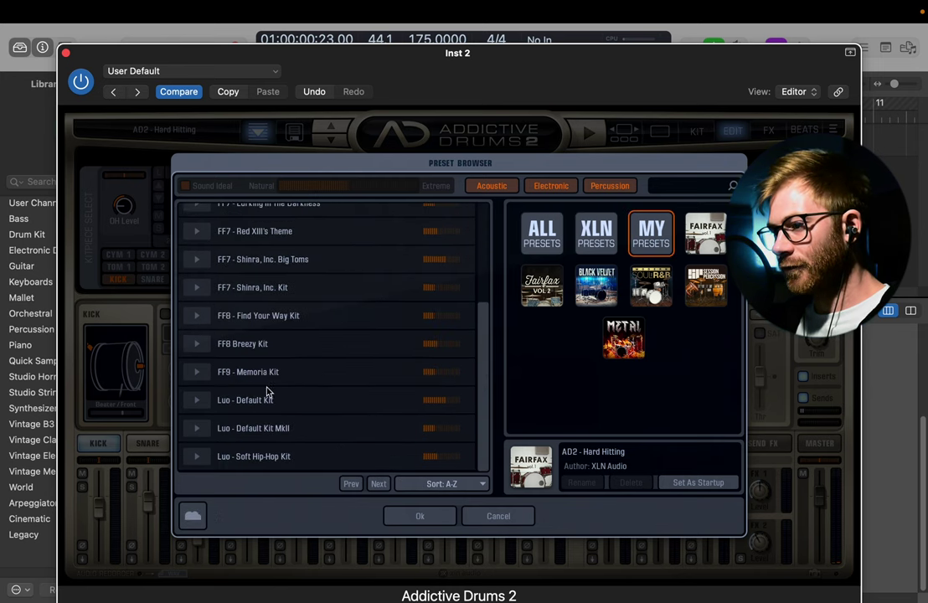
{"action": "double_click", "coordinate": [281, 429]}
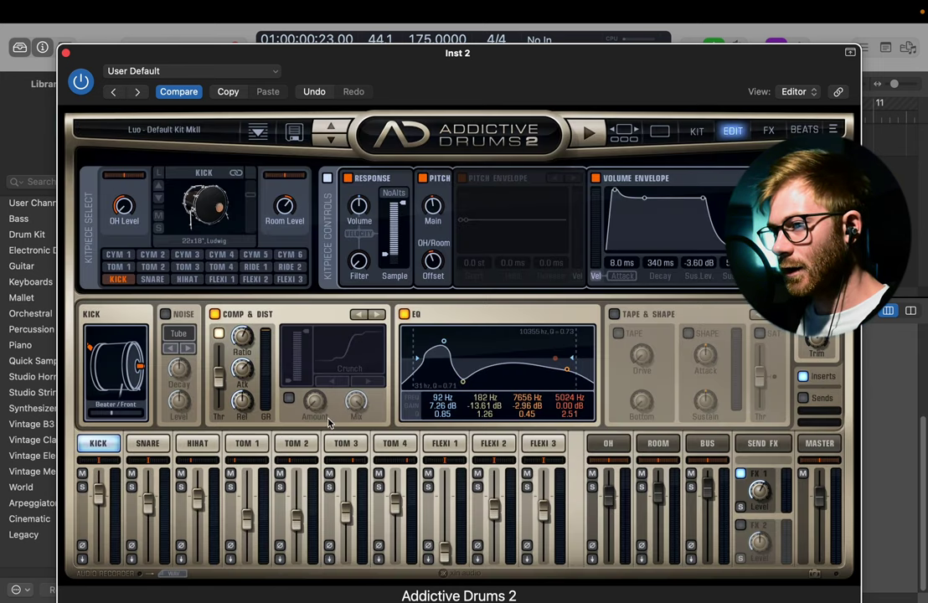
- Preview Luo - Default Kit MkII with the built-in demo beat, view its kit pieces and stop playback
{"action": "left_click", "coordinate": [171, 129]}
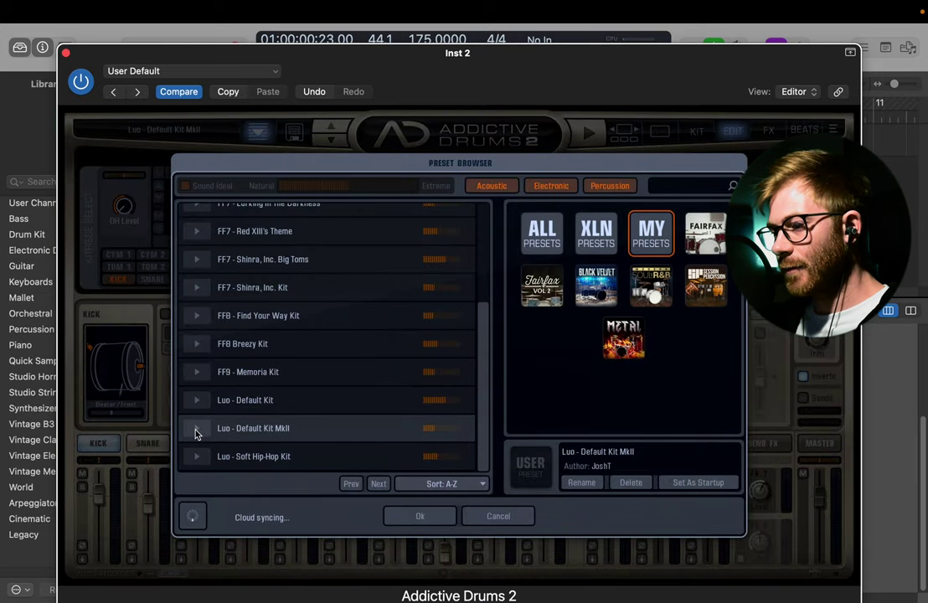
{"action": "left_click", "coordinate": [199, 428]}
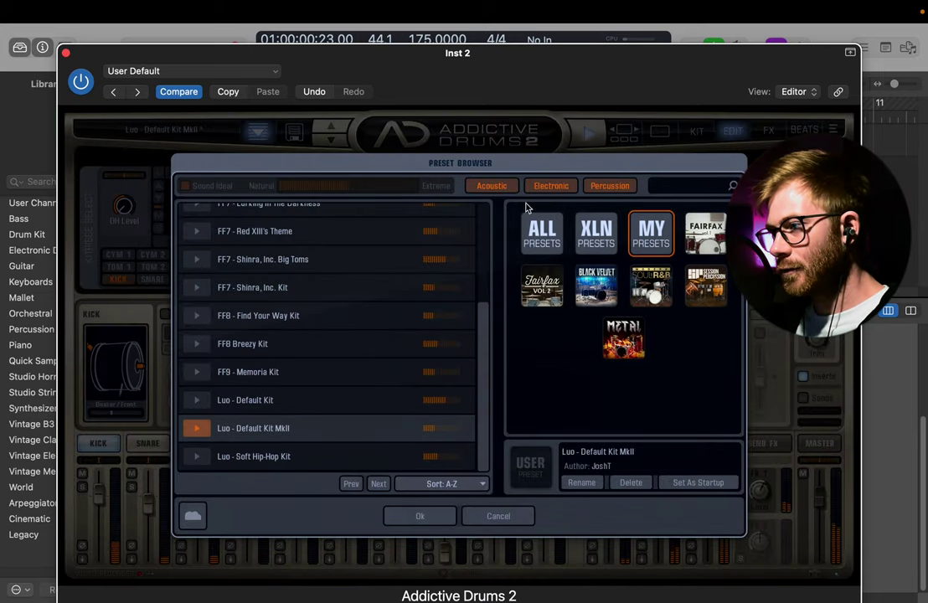
{"action": "left_click", "coordinate": [467, 518]}
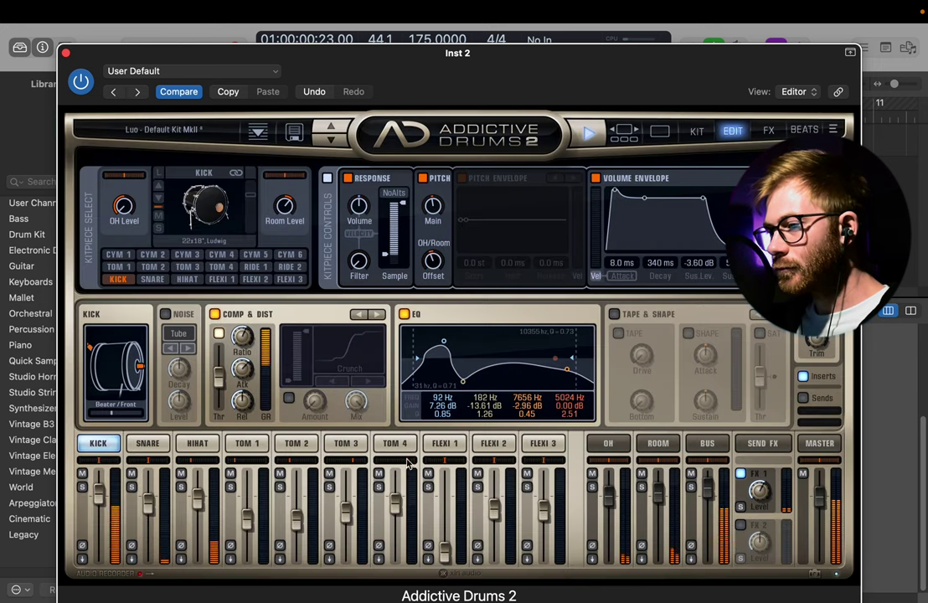
{"action": "left_click", "coordinate": [696, 131]}
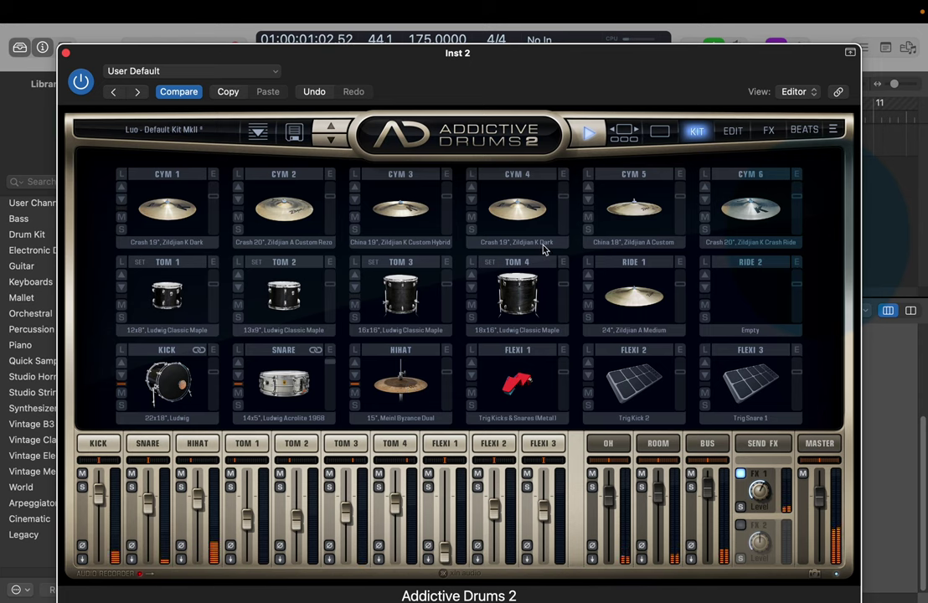
{"action": "left_click", "coordinate": [587, 134]}
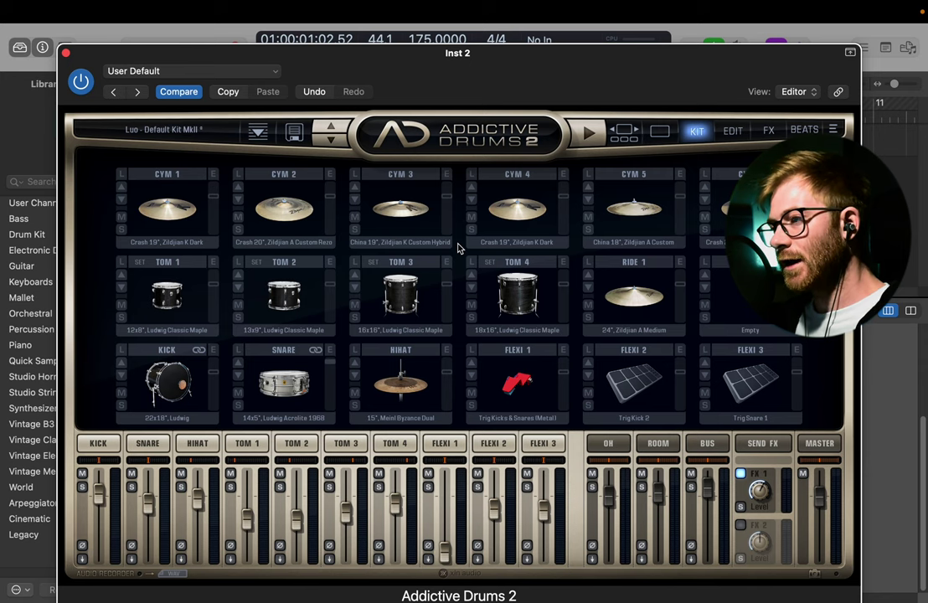
- Go through the Explore pages from Metal through Session Percussion and Modern Soul and R&B to Fairfax Vol 2, loading the preset When We Were Ten
{"action": "left_click", "coordinate": [659, 132]}
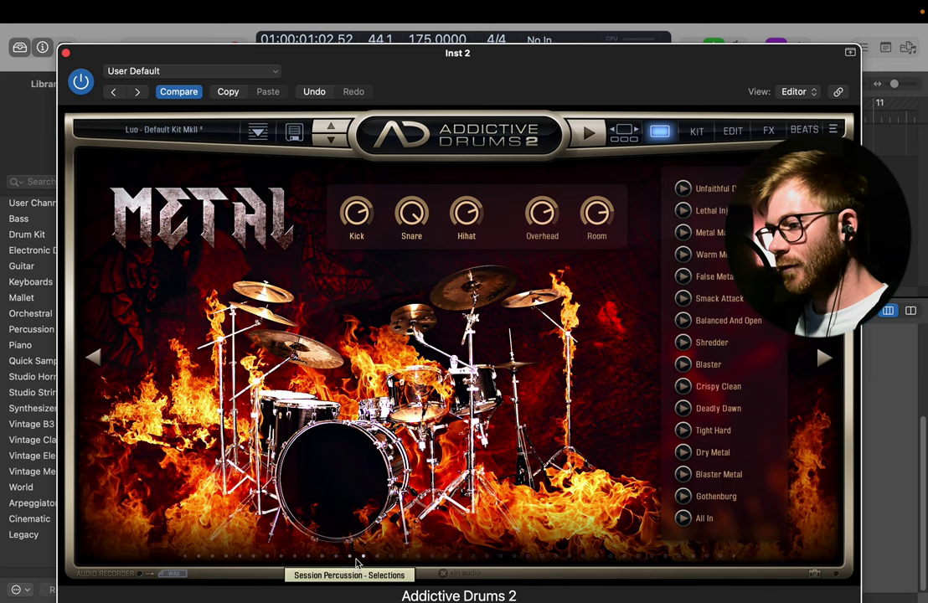
{"action": "left_click", "coordinate": [697, 131]}
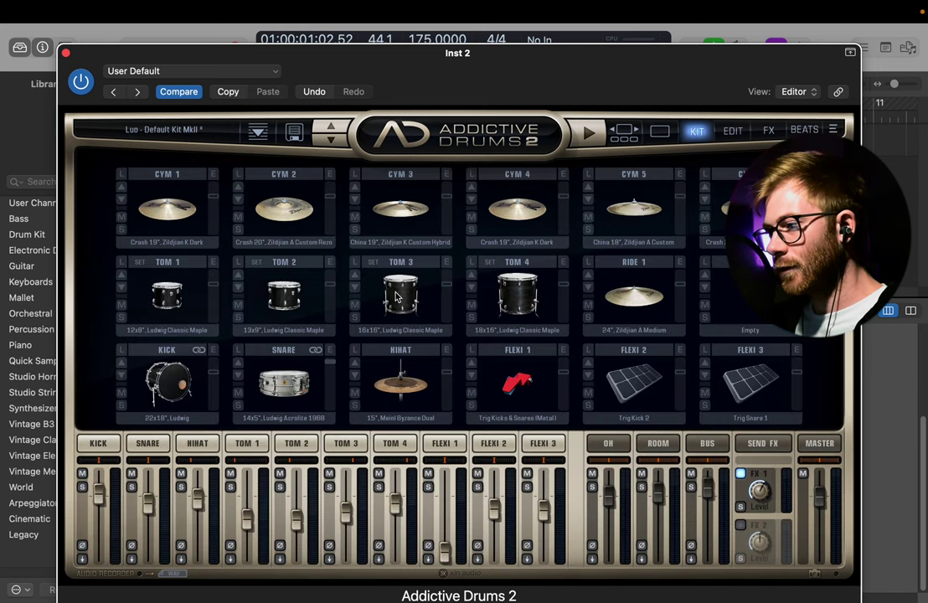
{"action": "left_click", "coordinate": [661, 138]}
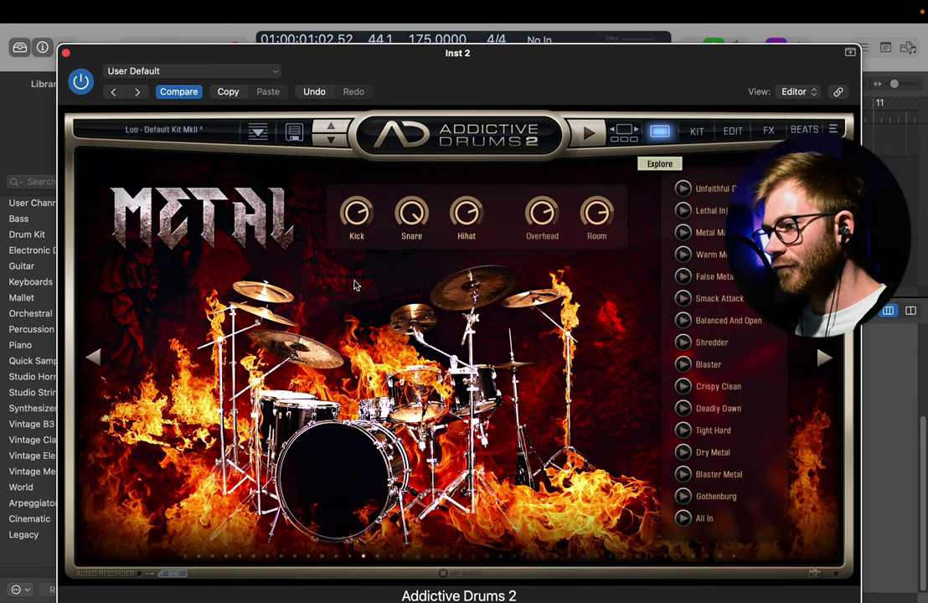
{"action": "left_click", "coordinate": [333, 558]}
{"action": "left_click", "coordinate": [334, 557]}
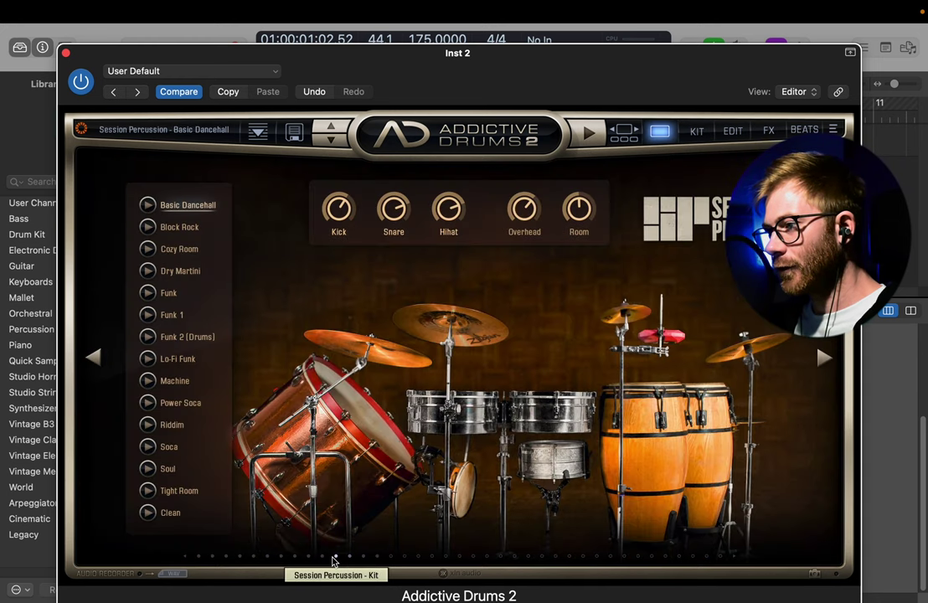
{"action": "left_click", "coordinate": [320, 557]}
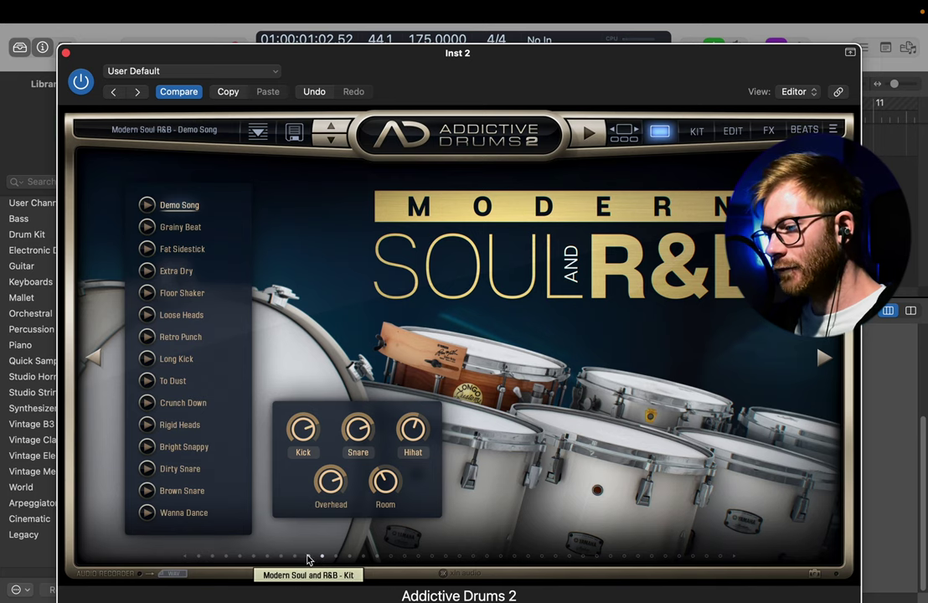
{"action": "left_click", "coordinate": [306, 557]}
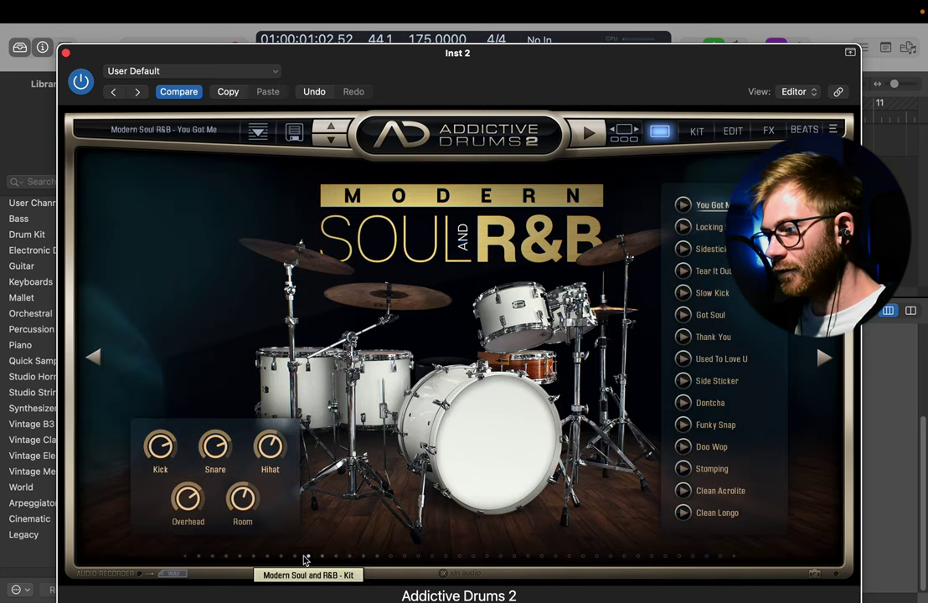
{"action": "left_click", "coordinate": [293, 558]}
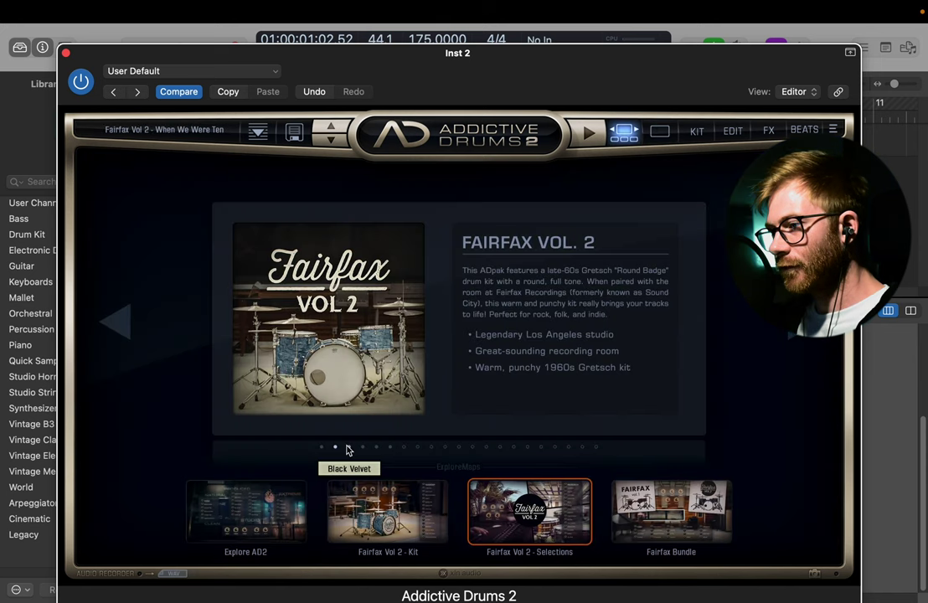
- Browse the ADpak gallery from Black Velvet through Session Percussion and Boutique Mallets, returning to Metal
{"action": "left_click", "coordinate": [348, 448]}
{"action": "left_click", "coordinate": [362, 448]}
{"action": "left_click", "coordinate": [376, 448]}
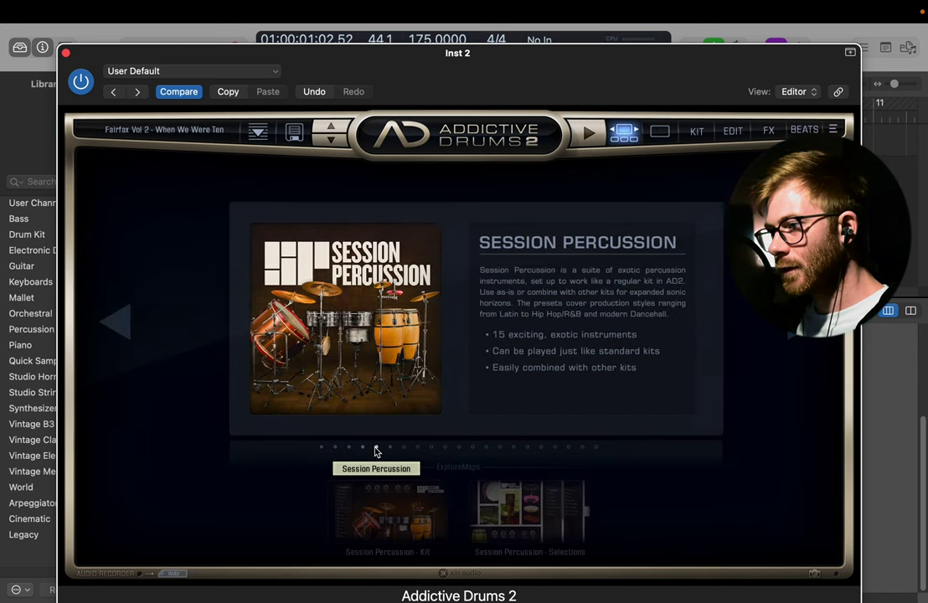
{"action": "left_click", "coordinate": [389, 448]}
{"action": "left_click", "coordinate": [404, 448]}
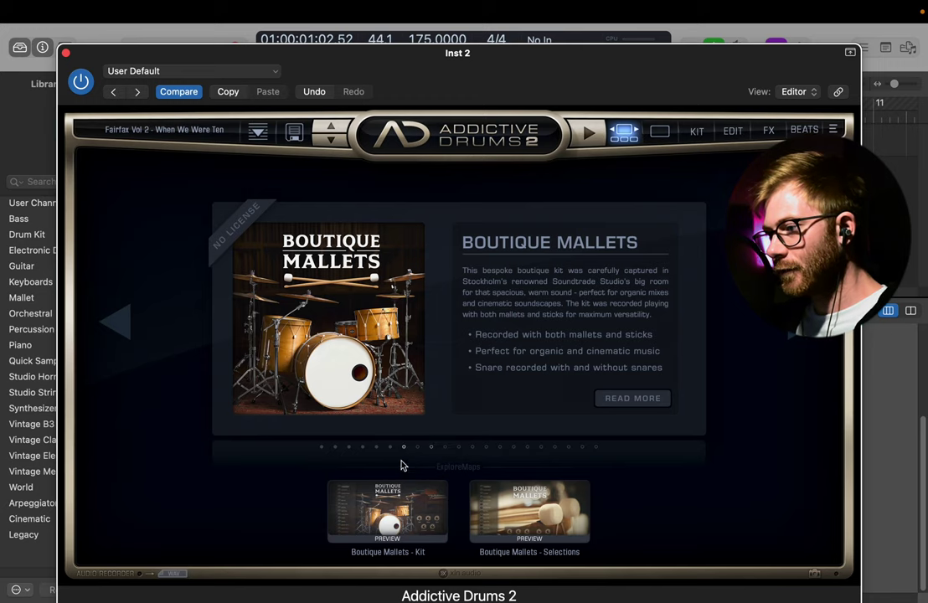
{"action": "left_click", "coordinate": [417, 448]}
{"action": "left_click", "coordinate": [431, 447]}
{"action": "left_click", "coordinate": [458, 448]}
{"action": "left_click", "coordinate": [376, 448]}
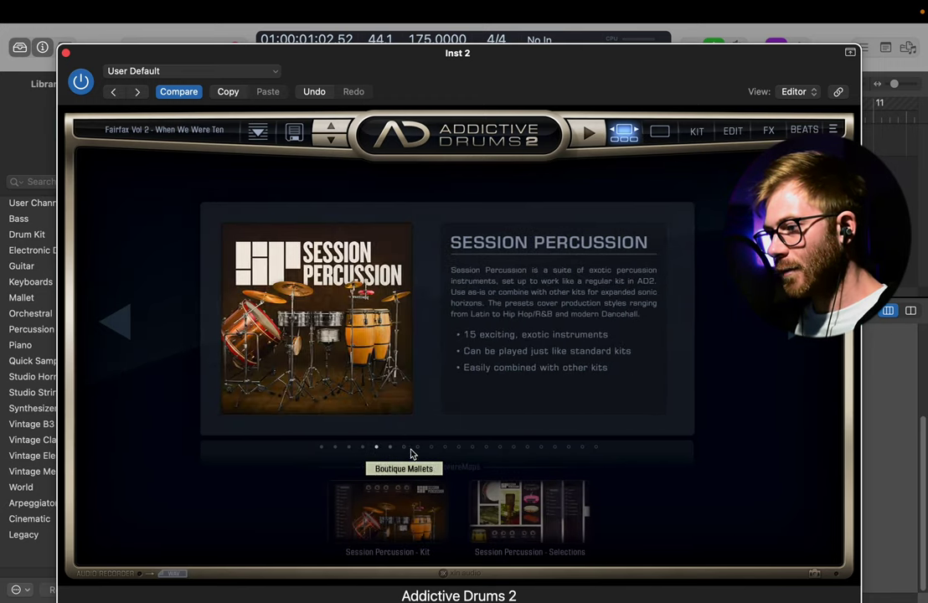
{"action": "left_click", "coordinate": [404, 448]}
{"action": "left_click", "coordinate": [390, 447]}
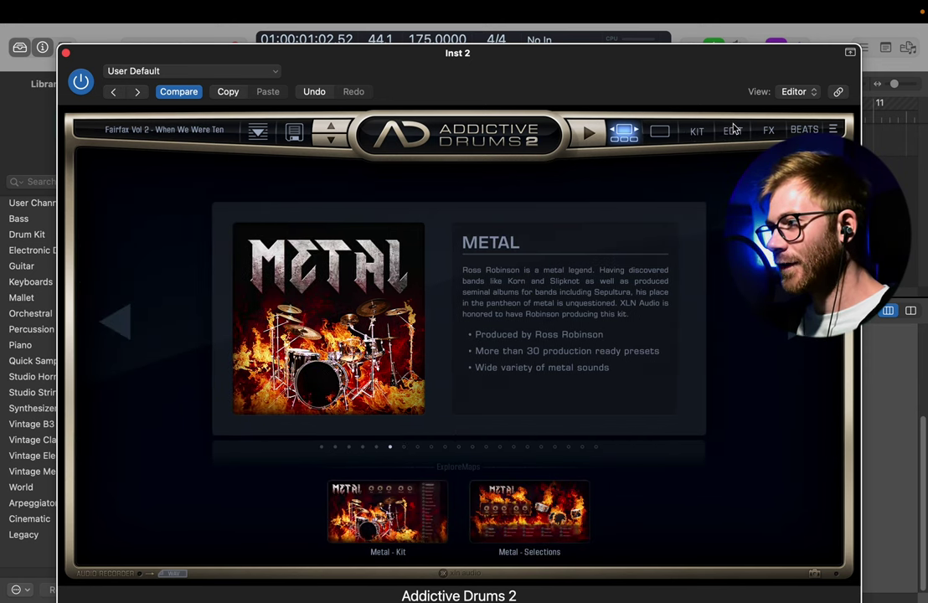
- Return to the kit overview, then look at the preset browser and preset saving options without changing anything
{"action": "left_click", "coordinate": [697, 132]}
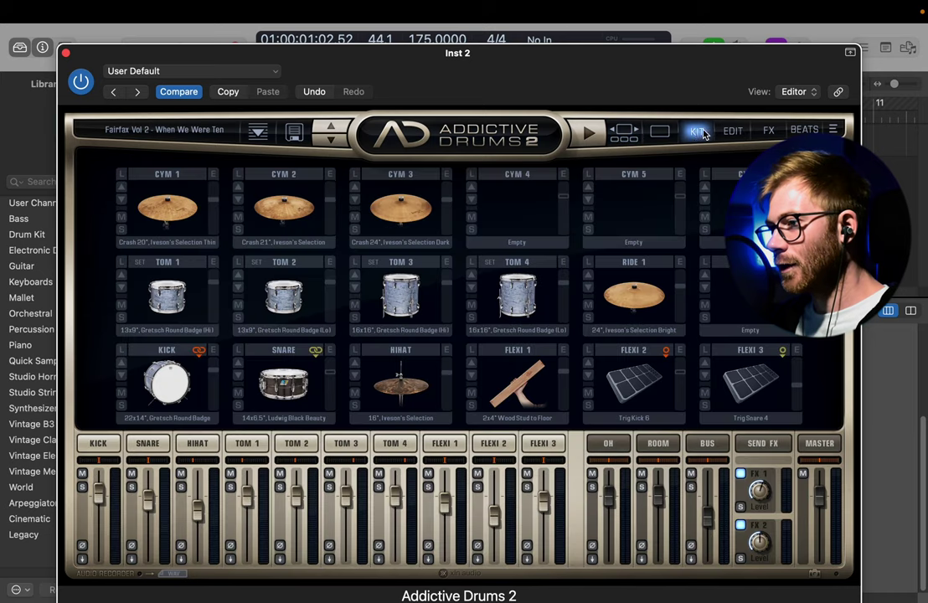
{"action": "left_click", "coordinate": [129, 132]}
{"action": "key", "text": "Escape"}
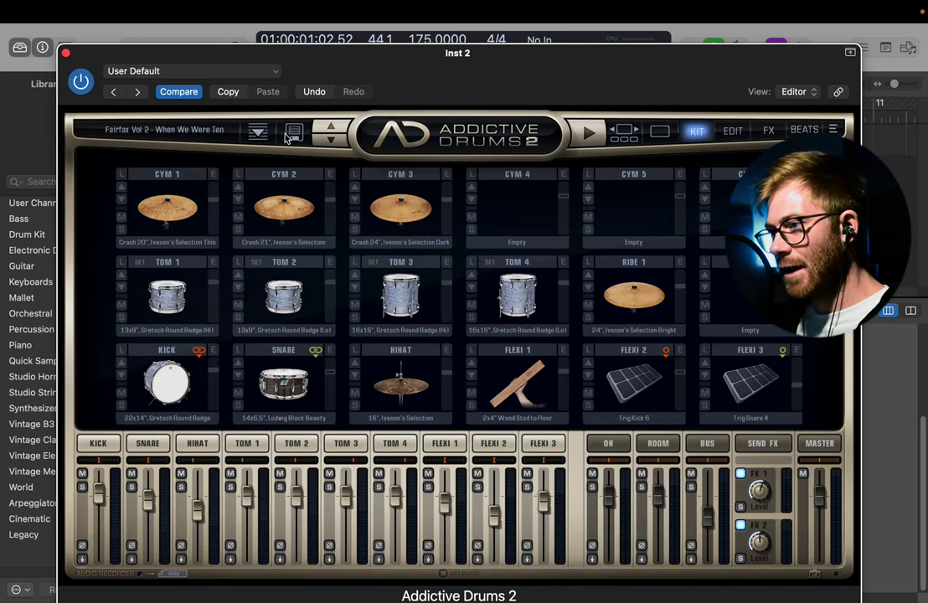
{"action": "left_click", "coordinate": [284, 136]}
{"action": "left_click", "coordinate": [519, 516]}
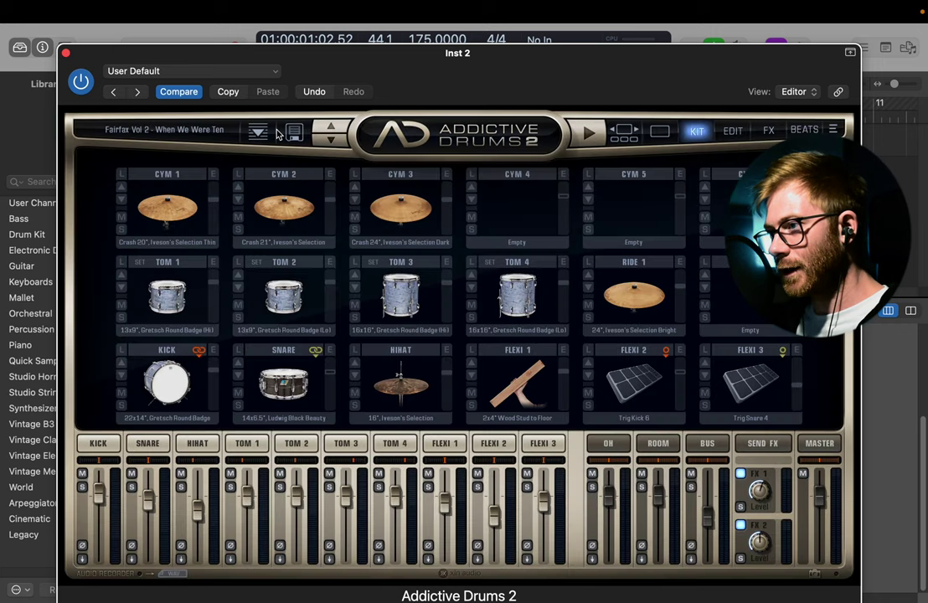
- Preview the Modern Soul R&B presets Clean Acrolite, Brown Snare, Dirty Snare and Dontcha, and close the preset browser without loading any
{"action": "left_click", "coordinate": [260, 130]}
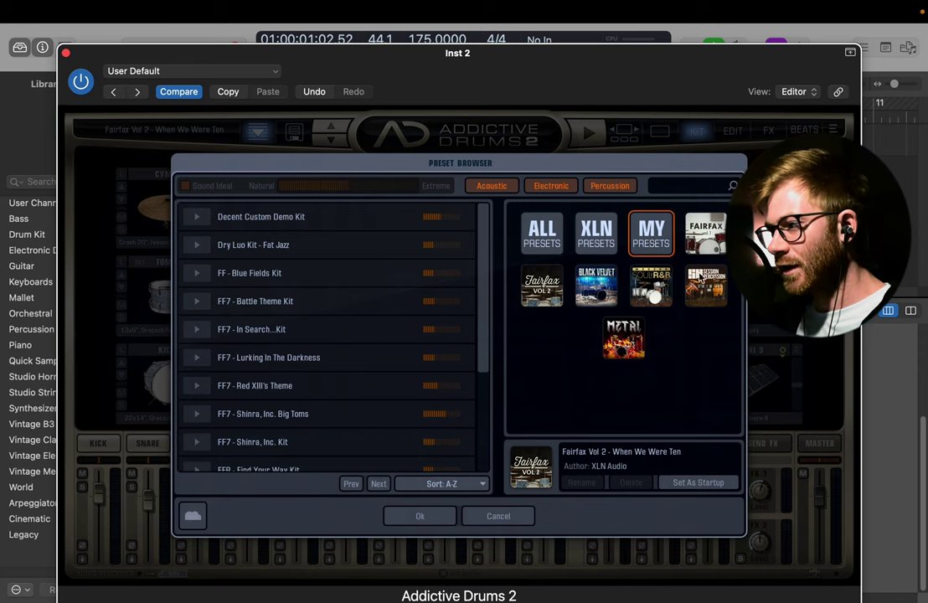
{"action": "left_click", "coordinate": [653, 284]}
{"action": "left_click", "coordinate": [206, 281]}
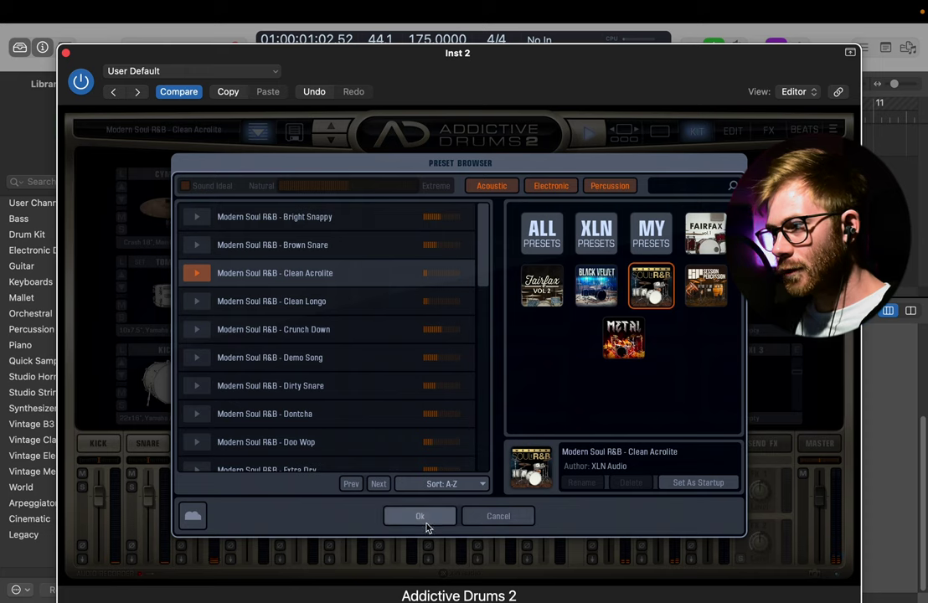
{"action": "left_click", "coordinate": [196, 246]}
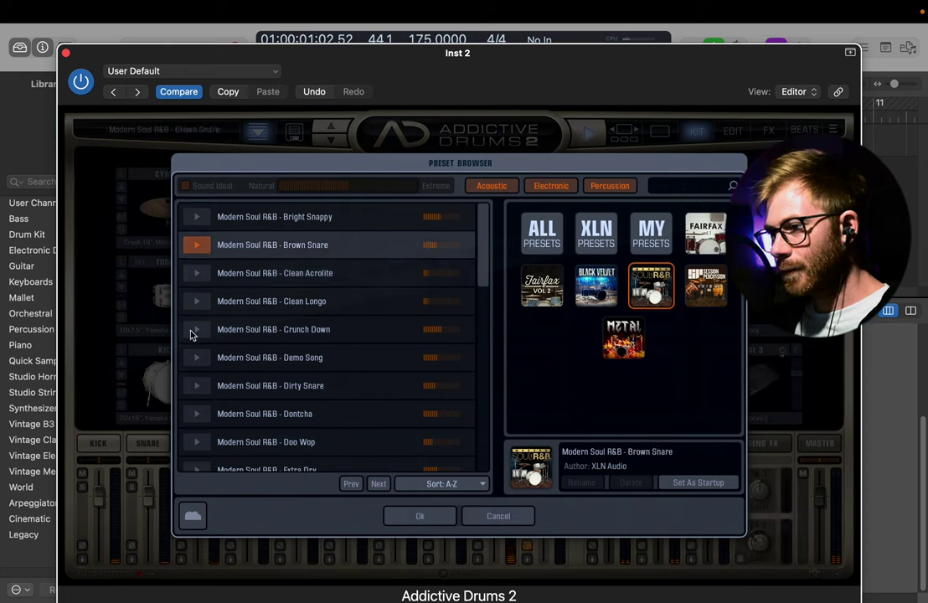
{"action": "left_click", "coordinate": [198, 386]}
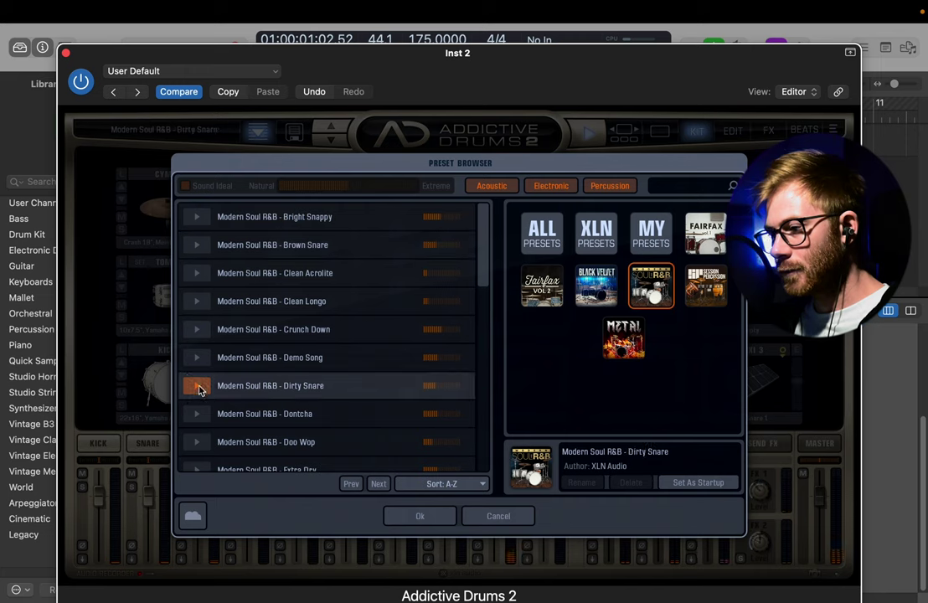
{"action": "left_click", "coordinate": [199, 419]}
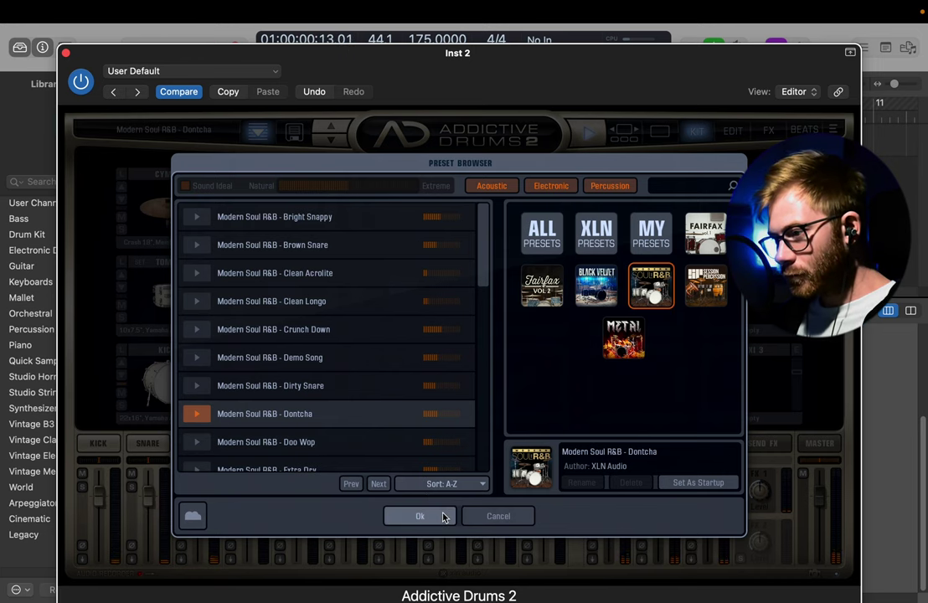
{"action": "left_click", "coordinate": [509, 517]}
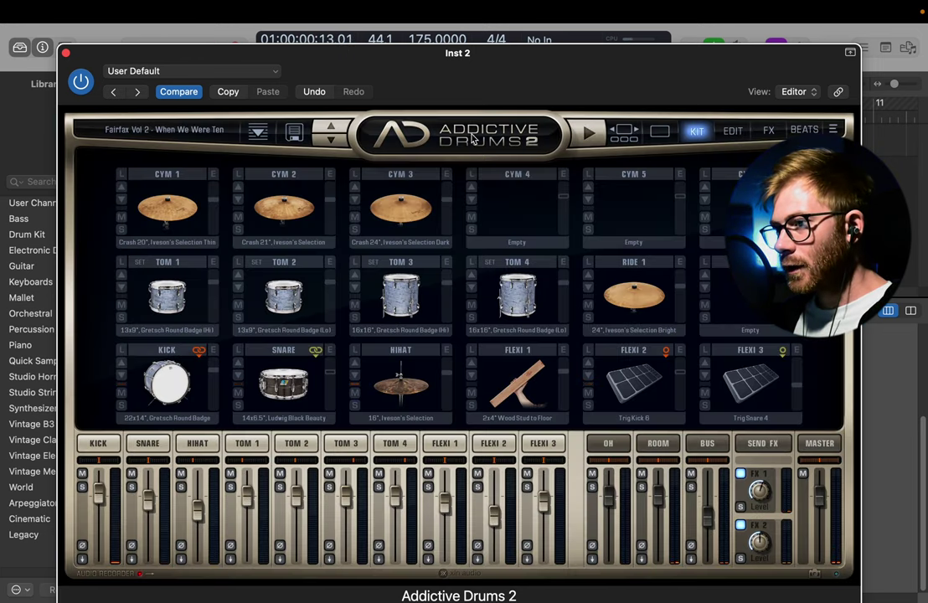
- Load the user preset Luo - Default Kit MkII from My Presets and return to the kit overview
{"action": "left_click", "coordinate": [251, 131]}
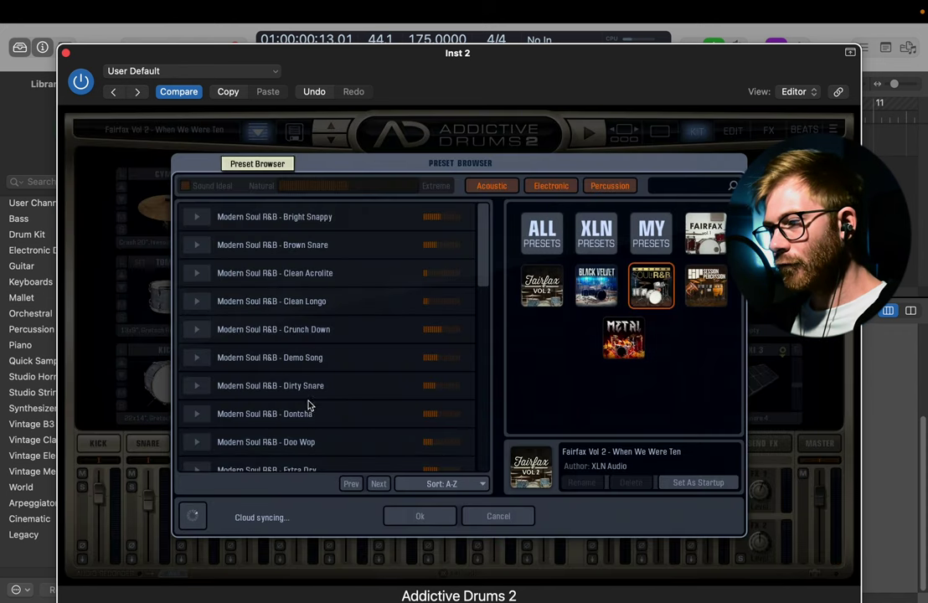
{"action": "left_click", "coordinate": [666, 234]}
{"action": "scroll", "coordinate": [343, 387], "scroll_direction": "down", "scroll_amount": 5}
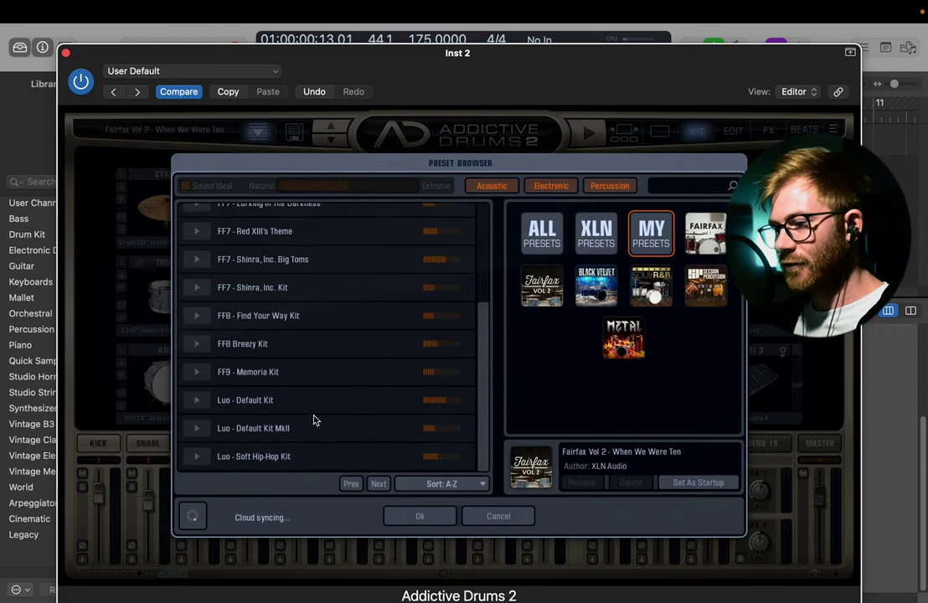
{"action": "key", "text": "Escape"}
{"action": "left_click", "coordinate": [261, 440]}
{"action": "left_click", "coordinate": [231, 142]}
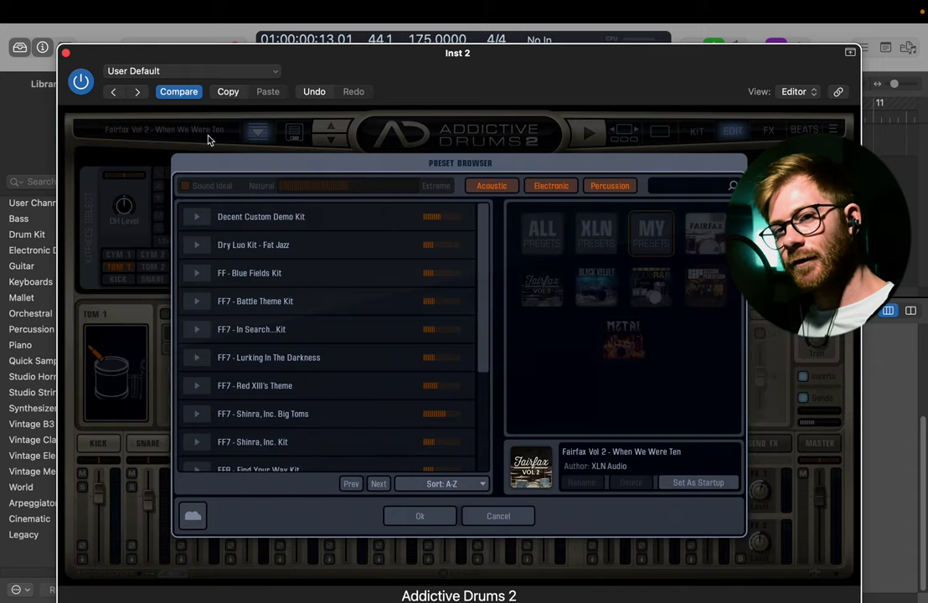
{"action": "scroll", "coordinate": [373, 425], "scroll_direction": "down", "scroll_amount": 5}
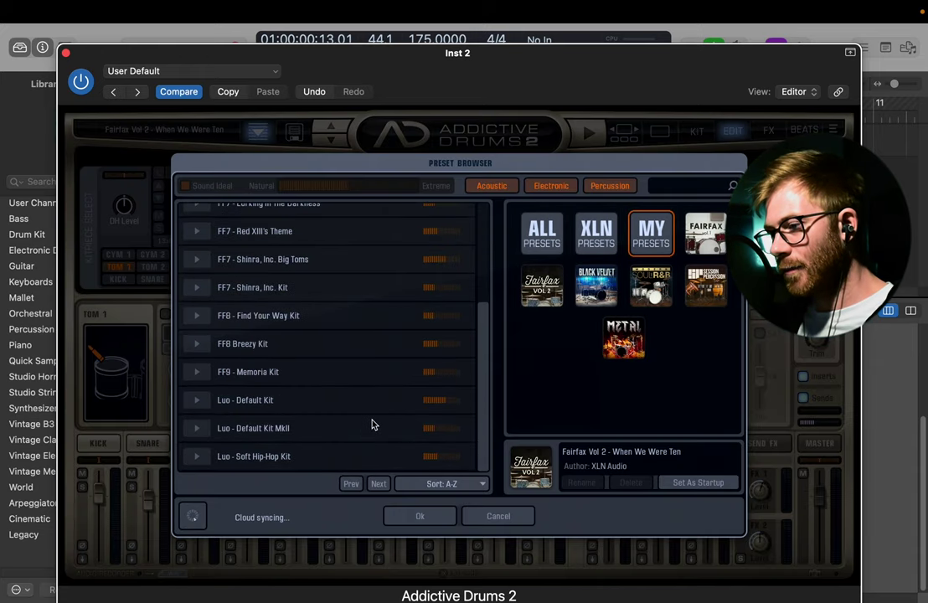
{"action": "left_click", "coordinate": [279, 427]}
{"action": "left_click", "coordinate": [453, 515]}
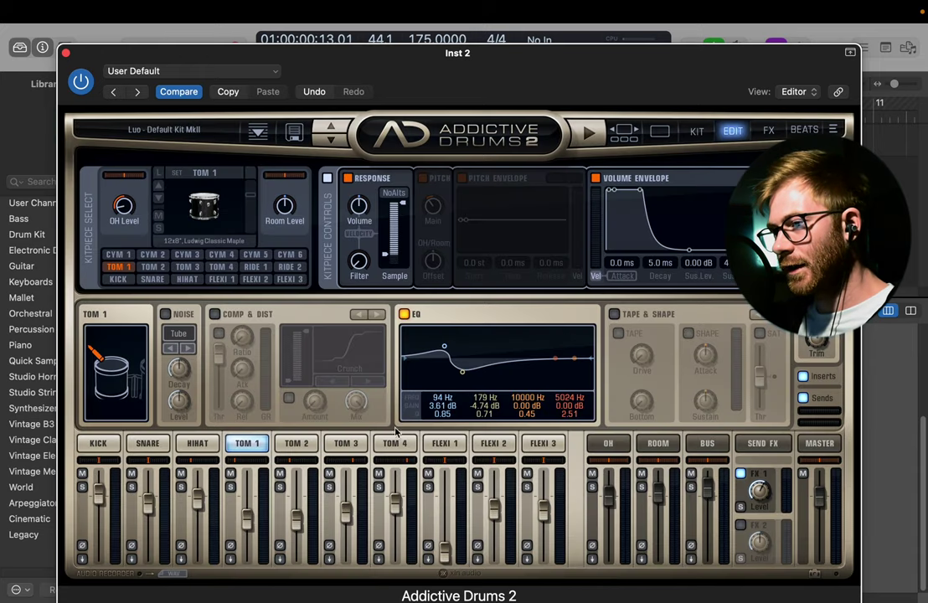
{"action": "left_click", "coordinate": [692, 132]}
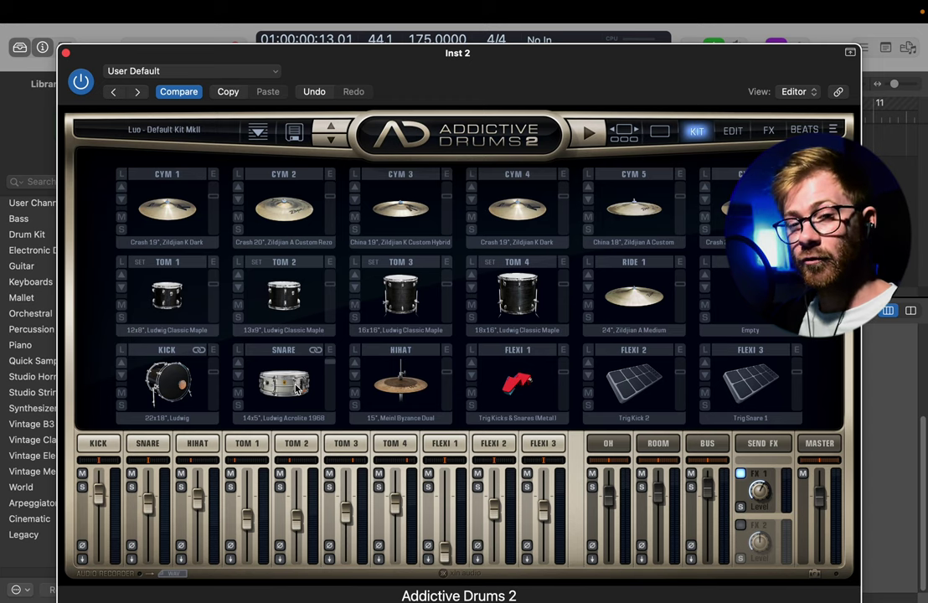
- With the preview beat playing, try the Longo Cherry, Sonor Designer and Black Beauty snares and Zildjian New Beat hi-hat, returning to the Acrolite snare
{"action": "left_click", "coordinate": [184, 134]}
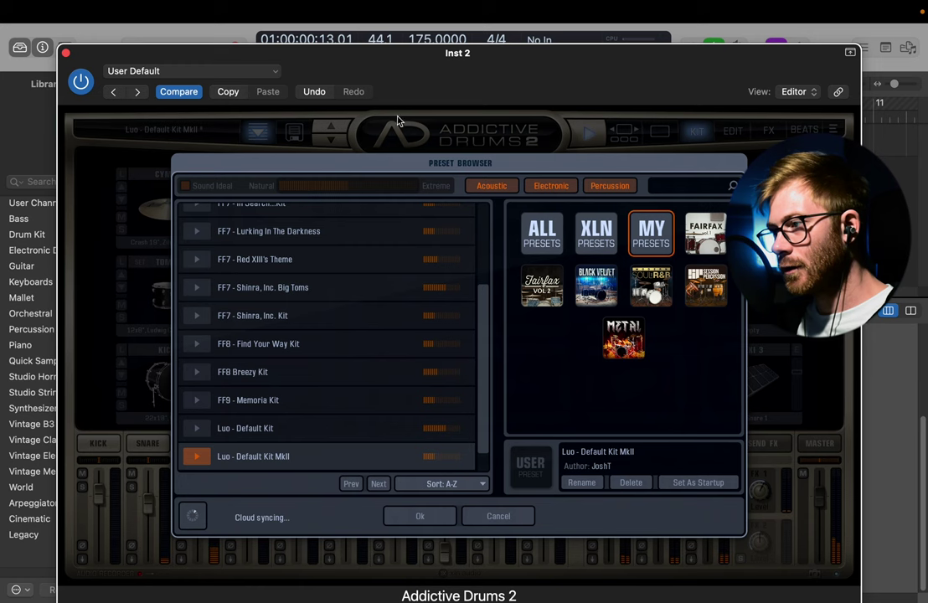
{"action": "left_click", "coordinate": [417, 516]}
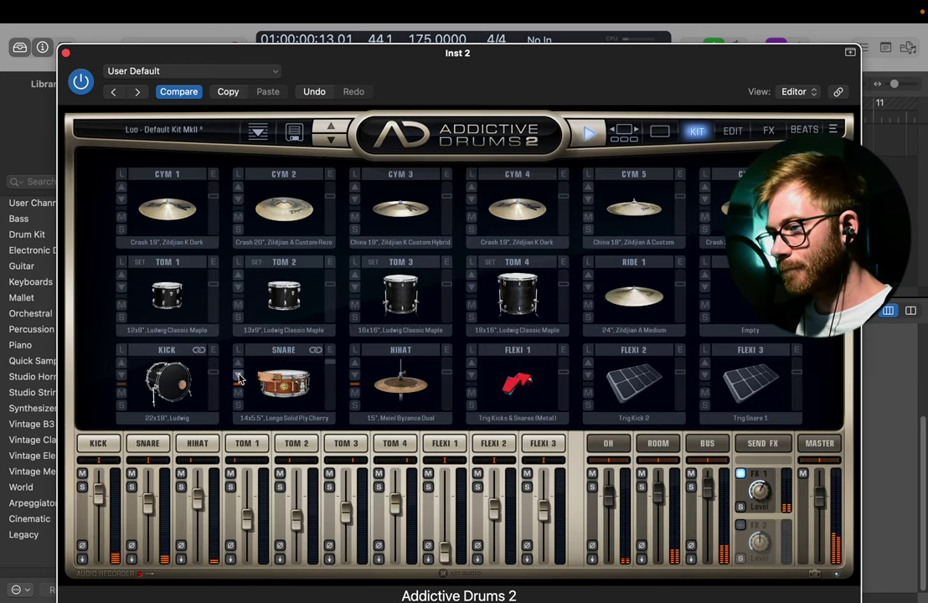
{"action": "left_click", "coordinate": [353, 378]}
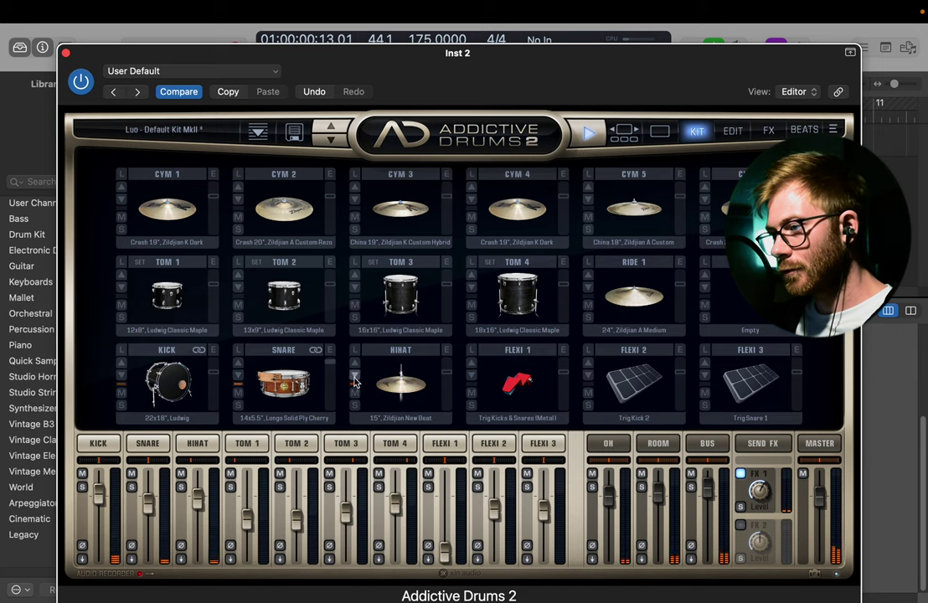
{"action": "left_click", "coordinate": [238, 378]}
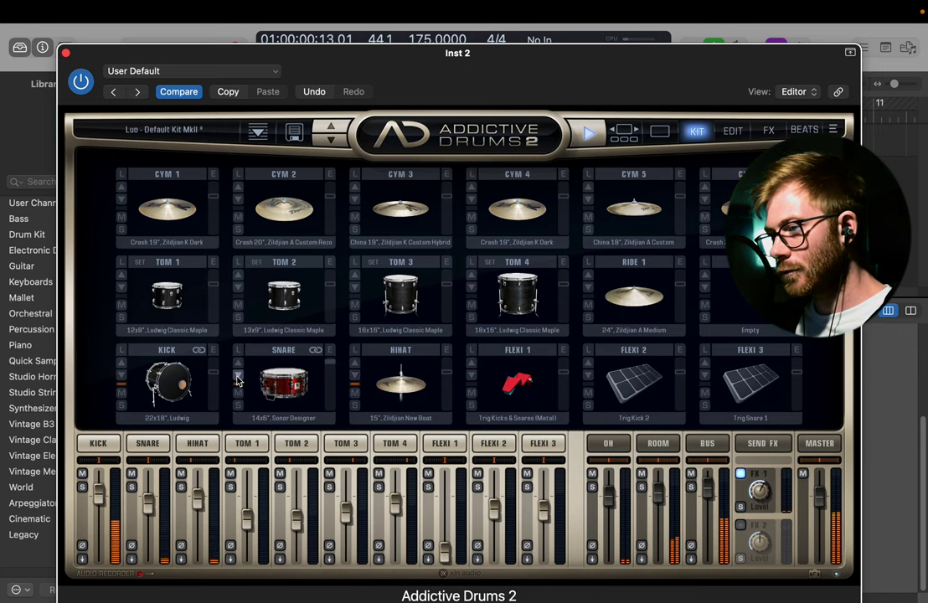
{"action": "left_click", "coordinate": [238, 379]}
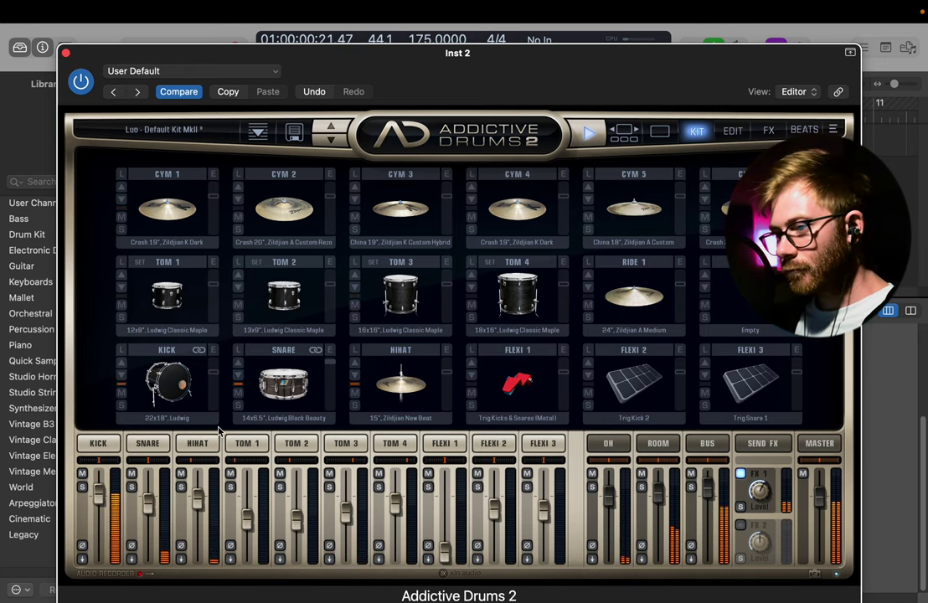
{"action": "left_click", "coordinate": [238, 363]}
{"action": "left_click", "coordinate": [238, 364]}
{"action": "left_click", "coordinate": [589, 133]}
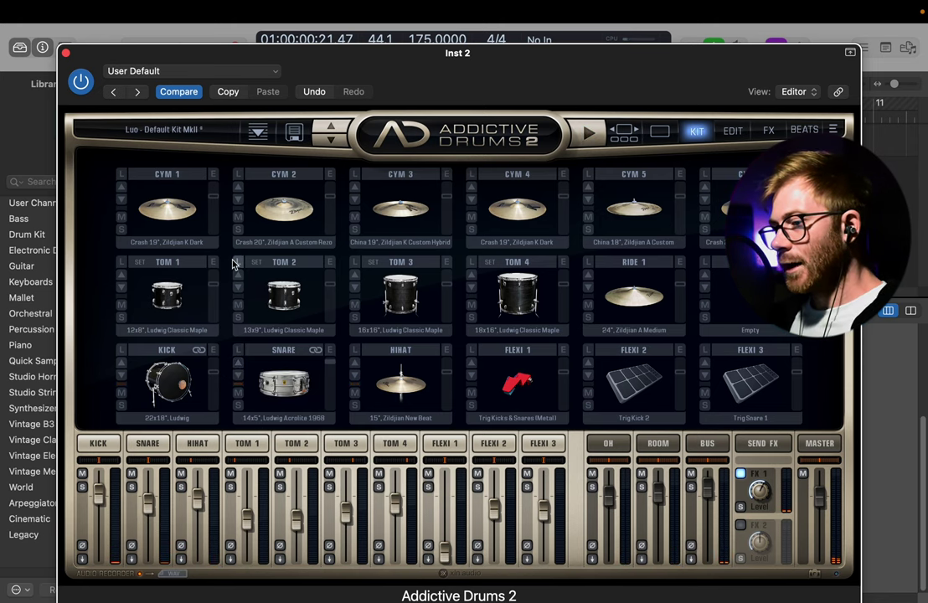
- Audition the Ludwig kick and the four Ludwig Classic Maple toms one after another
{"action": "left_click", "coordinate": [147, 377]}
{"action": "left_click", "coordinate": [164, 370]}
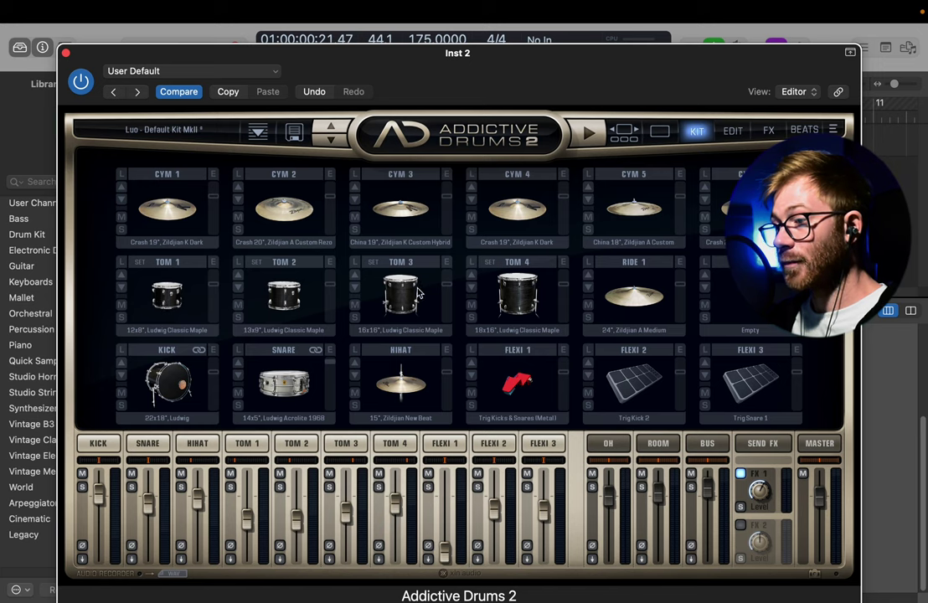
{"action": "left_click", "coordinate": [172, 305]}
{"action": "left_click", "coordinate": [296, 299]}
{"action": "left_click", "coordinate": [409, 293]}
{"action": "left_click", "coordinate": [528, 289]}
{"action": "left_click", "coordinate": [412, 293]}
{"action": "left_click", "coordinate": [520, 293]}
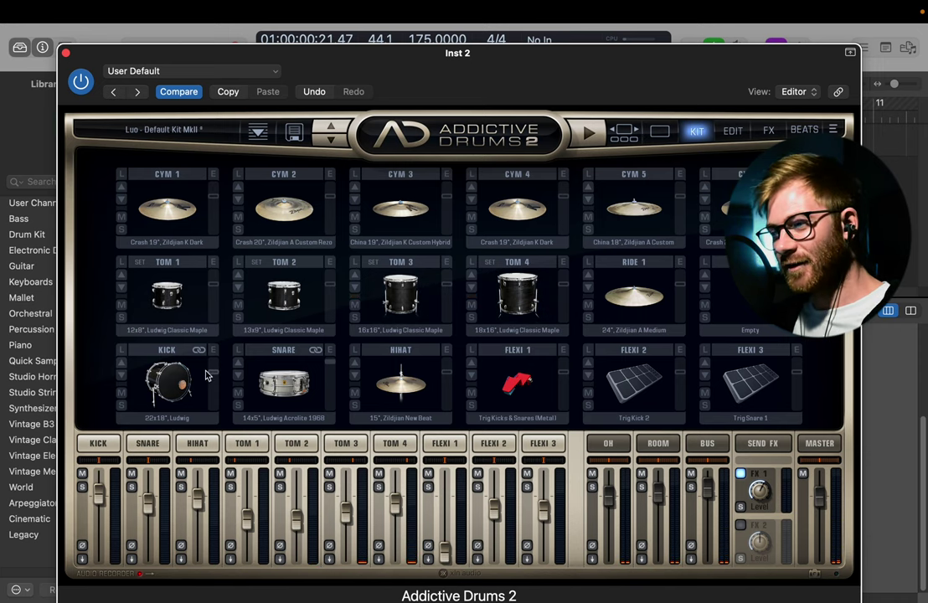
{"action": "left_click", "coordinate": [165, 380]}
{"action": "left_click", "coordinate": [400, 294]}
{"action": "left_click", "coordinate": [516, 294]}
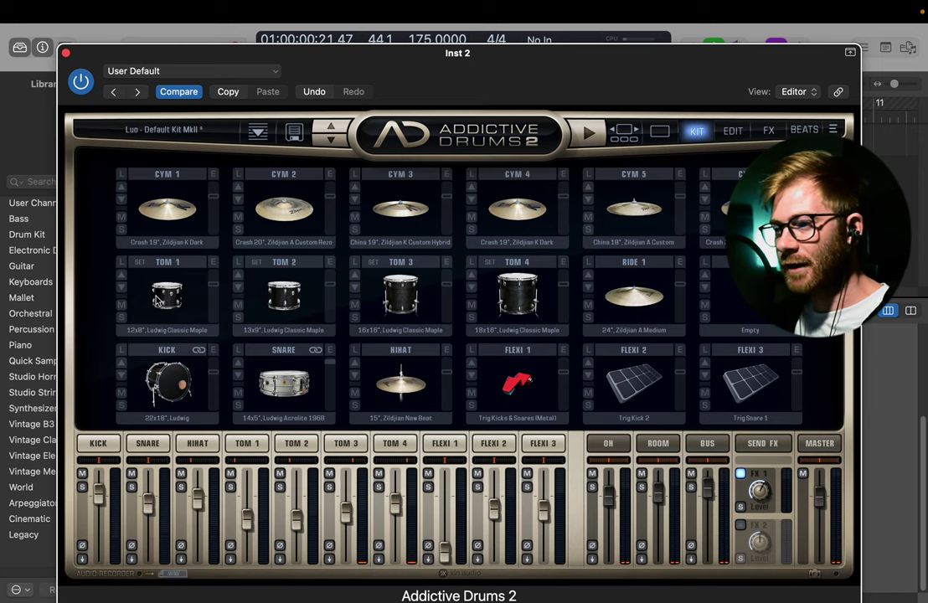
{"action": "left_click", "coordinate": [166, 383]}
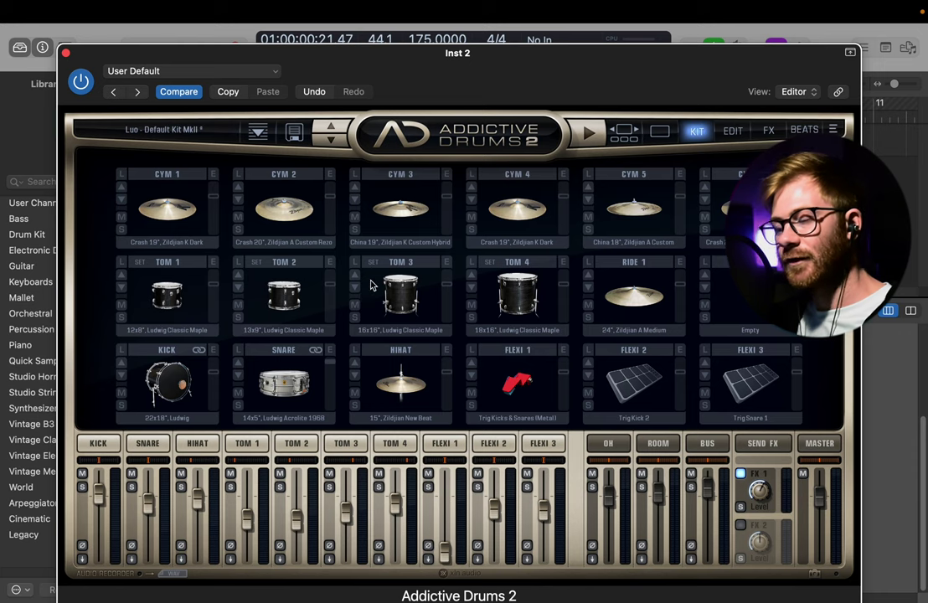
- Audition the Ludwig Acrolite 1968, Longo Solid Ply Cherry and Sonor Designer snares by swapping the snare slot and striking each one
{"action": "left_click", "coordinate": [288, 381]}
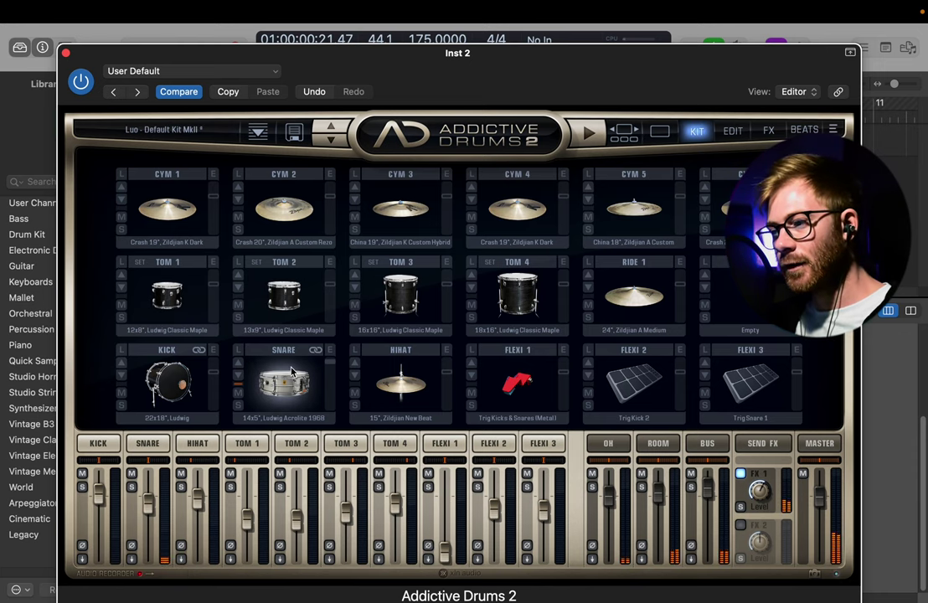
{"action": "left_click", "coordinate": [238, 375]}
{"action": "left_click", "coordinate": [294, 381]}
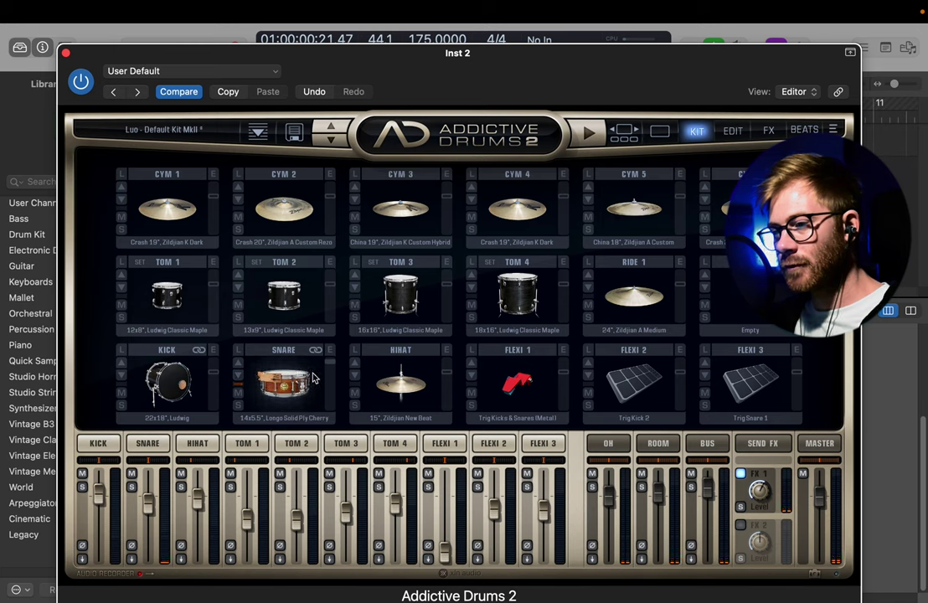
{"action": "left_click", "coordinate": [289, 378]}
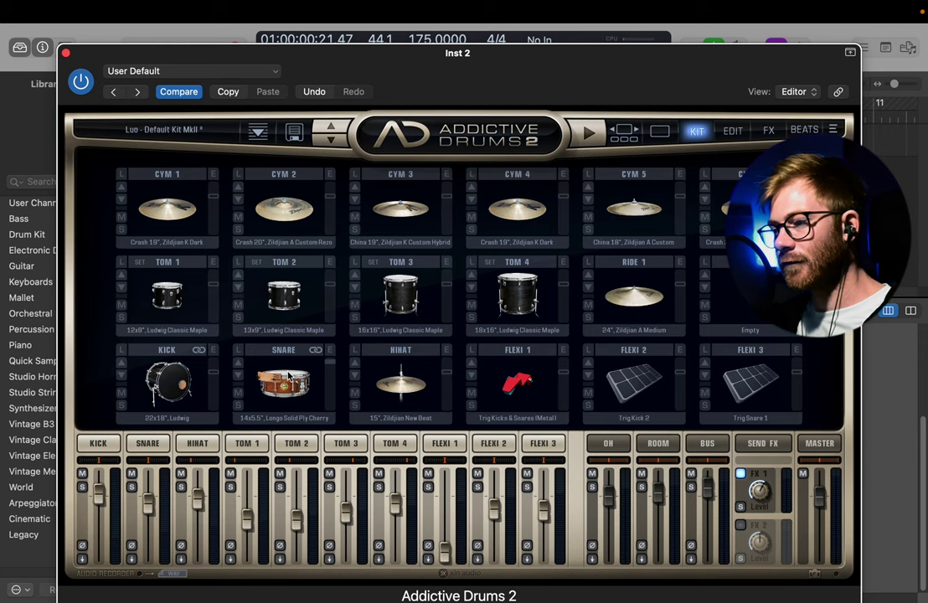
{"action": "left_click", "coordinate": [286, 377]}
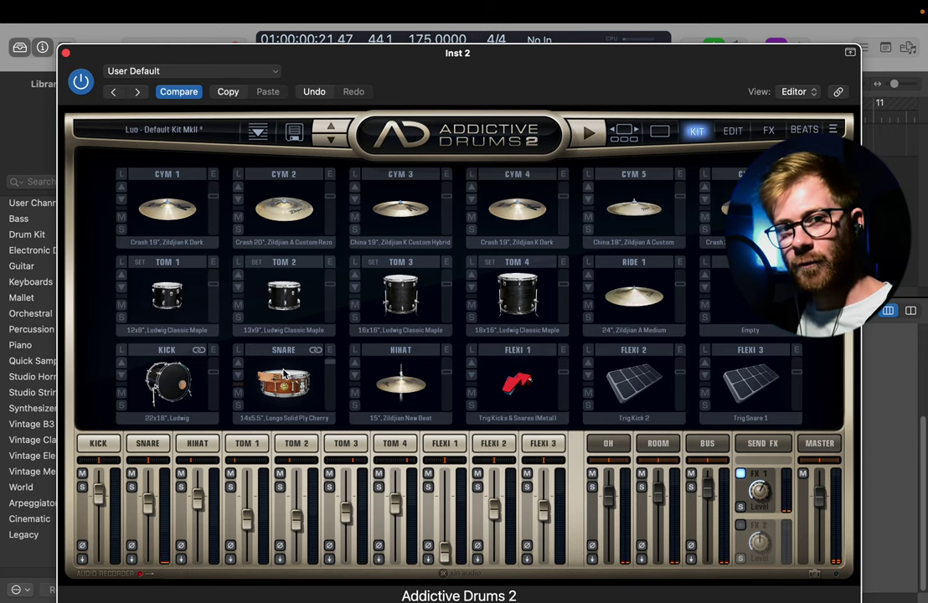
{"action": "left_click", "coordinate": [238, 375]}
{"action": "left_click", "coordinate": [287, 378]}
{"action": "left_click", "coordinate": [287, 378]}
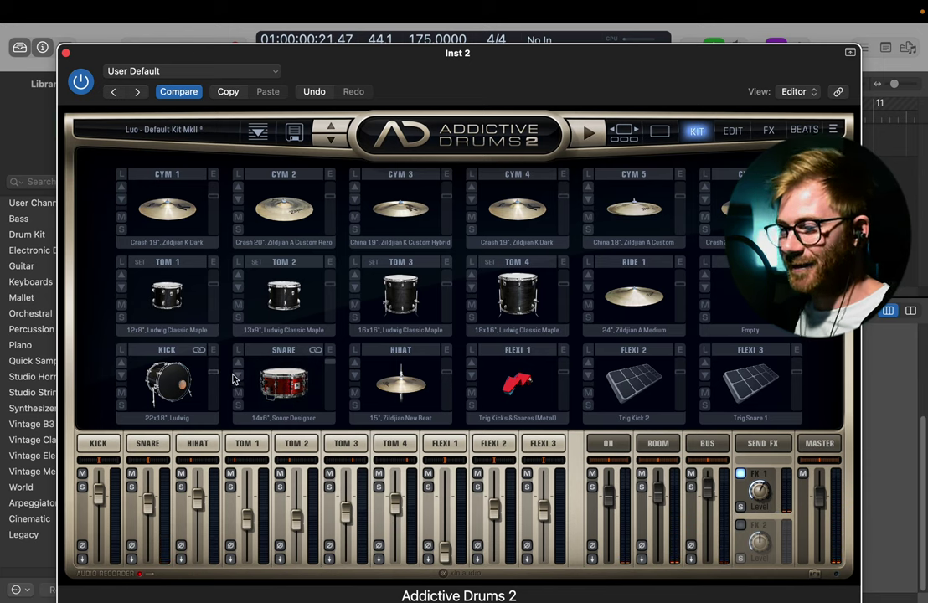
- Lower the snare slot's level slightly and restore the 14x5" Ludwig Acrolite 1968 snare and the 15" Meinl Byzance Dual hi-hat
{"action": "left_click", "coordinate": [328, 369]}
{"action": "left_click", "coordinate": [329, 370]}
{"action": "left_click", "coordinate": [238, 368]}
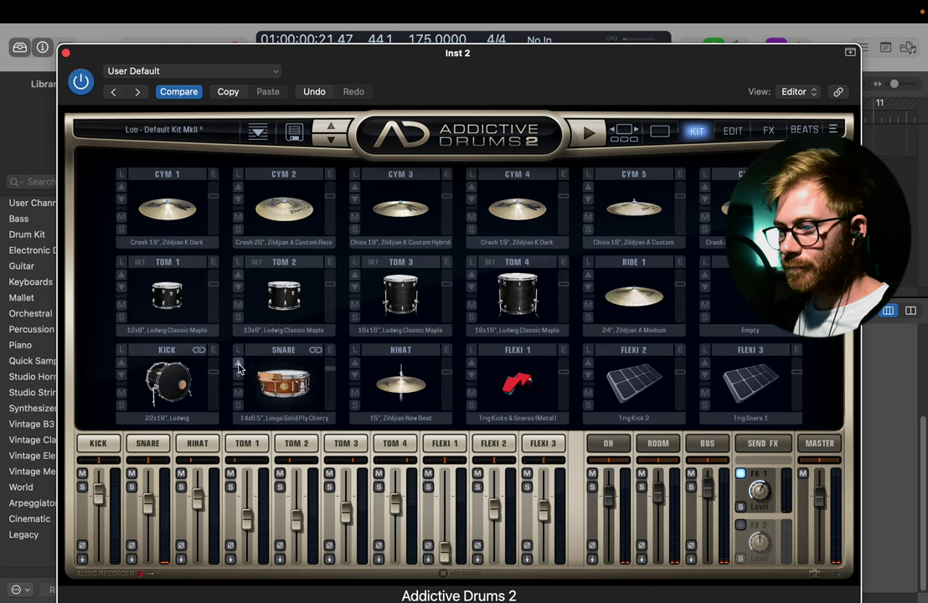
{"action": "left_click", "coordinate": [239, 364]}
{"action": "left_click", "coordinate": [282, 383]}
{"action": "left_click", "coordinate": [388, 374]}
{"action": "left_click", "coordinate": [355, 361]}
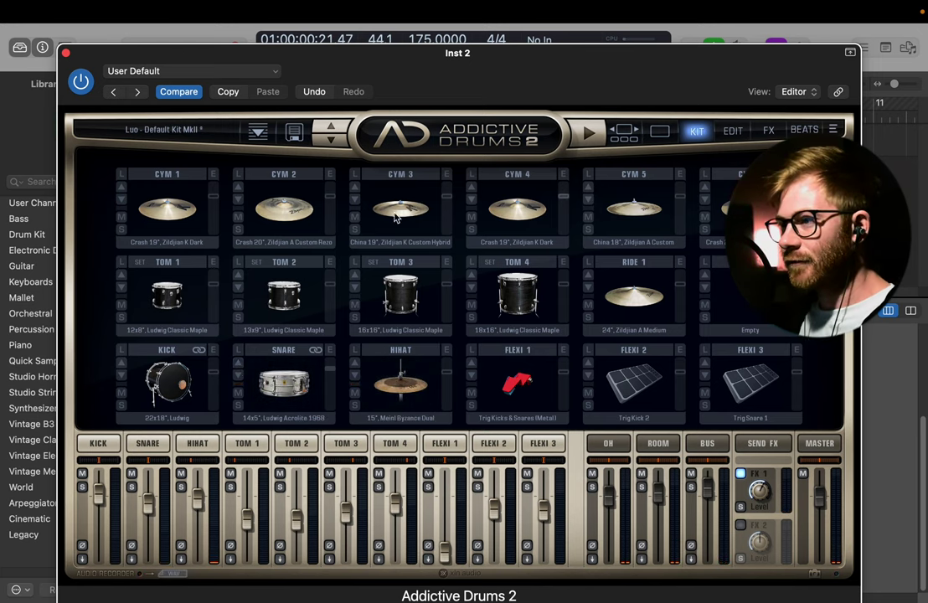
- Close the drum plug-in and delete all hi-hat notes and every kick note except the first from the MIDI region
{"action": "left_click", "coordinate": [65, 53]}
{"action": "key", "text": "p"}
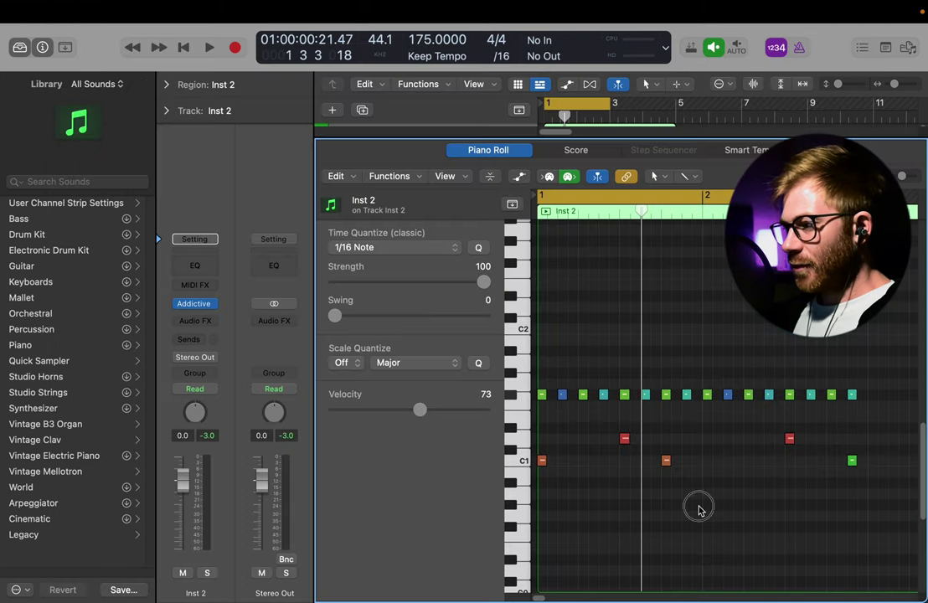
{"action": "left_click_drag", "start_coordinate": [868, 411], "coordinate": [521, 365]}
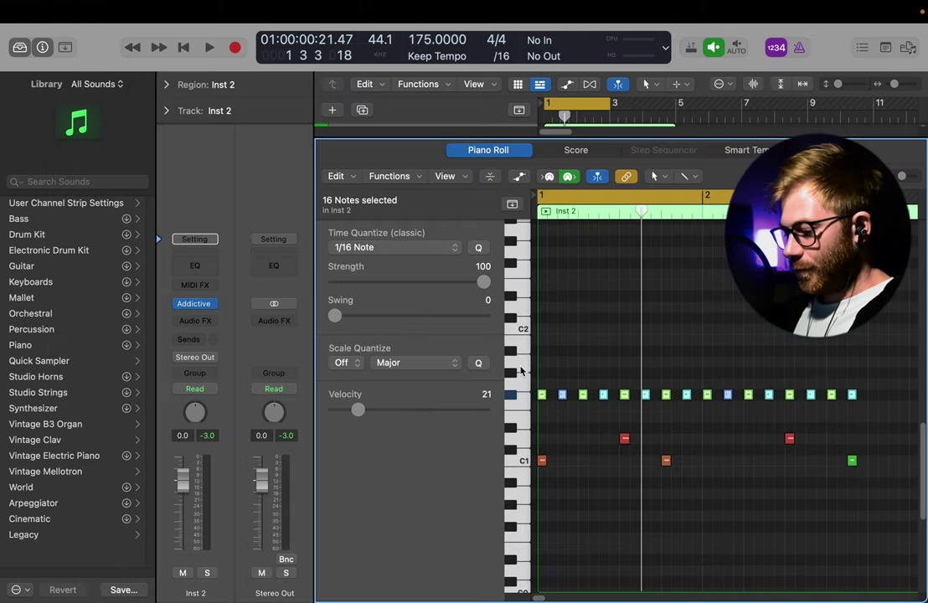
{"action": "key", "text": "BackSpace"}
{"action": "left_click_drag", "start_coordinate": [860, 519], "coordinate": [551, 462]}
{"action": "key", "text": "BackSpace"}
- Draw two C#2 notes an eighth note apart at the start of bar 1, with the second note's velocity at 78
{"action": "key", "text": "t"}
{"action": "key", "text": "p"}
{"action": "left_click", "coordinate": [544, 458]}
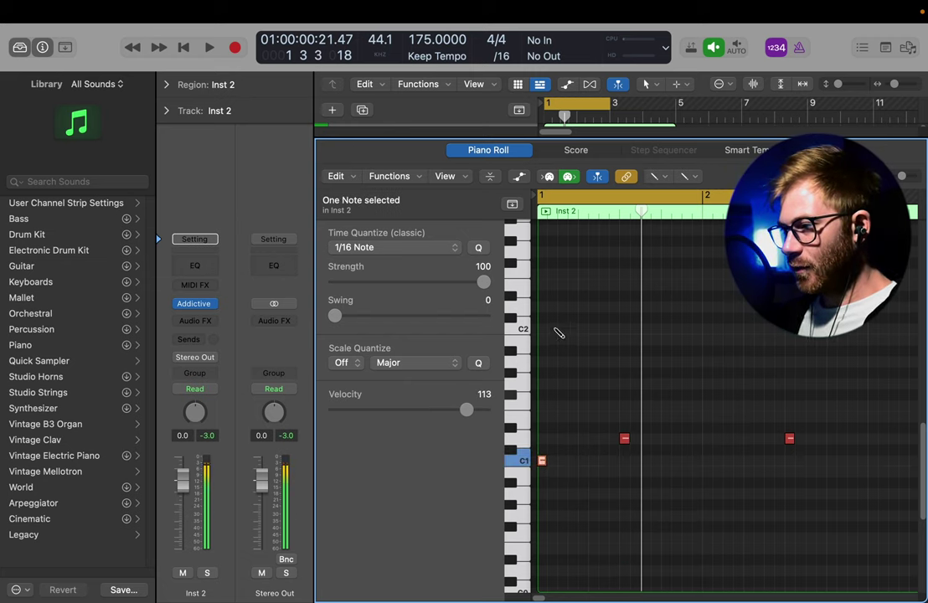
{"action": "left_click", "coordinate": [541, 319]}
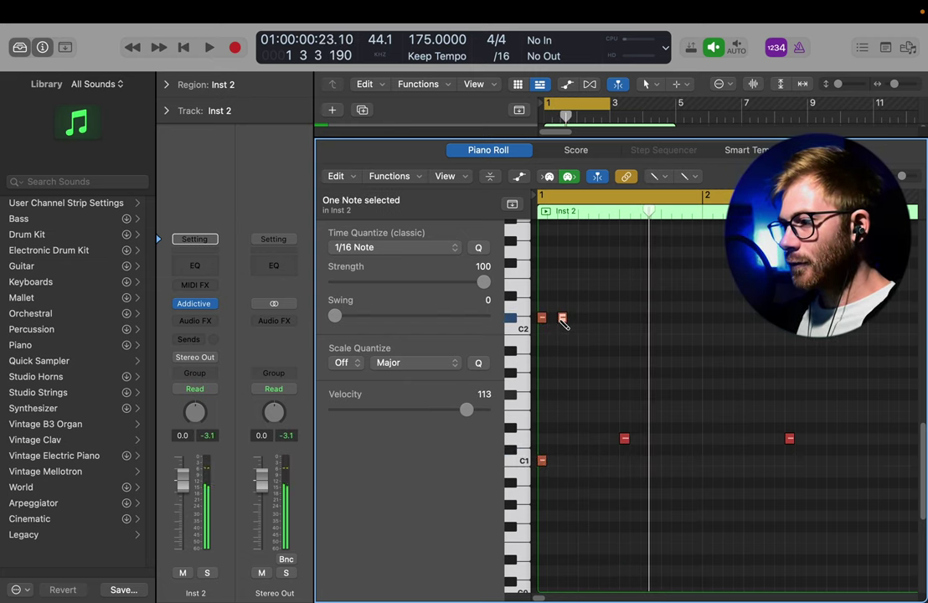
{"action": "key", "text": "t"}
{"action": "key", "text": "v"}
{"action": "left_click_drag", "start_coordinate": [561, 317], "coordinate": [551, 378]}
- Duplicate the pair of C#2 notes until eighth notes fill bars 1 and 2
{"action": "key", "text": "t"}
{"action": "key", "text": "t"}
{"action": "left_click_drag", "start_coordinate": [683, 338], "coordinate": [524, 276]}
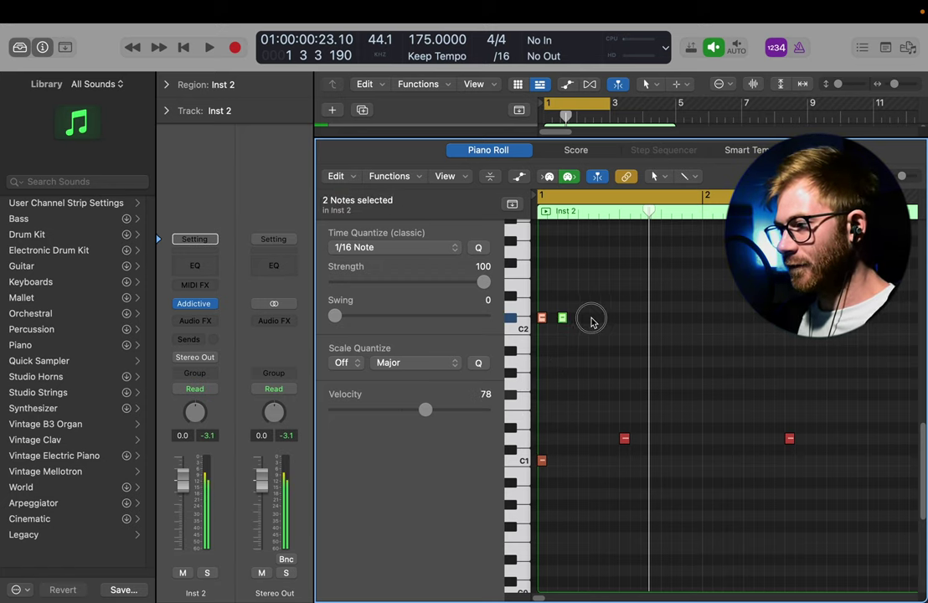
{"action": "left_click_drag", "start_coordinate": [544, 318], "coordinate": [585, 319]}
{"action": "left_click", "coordinate": [704, 393]}
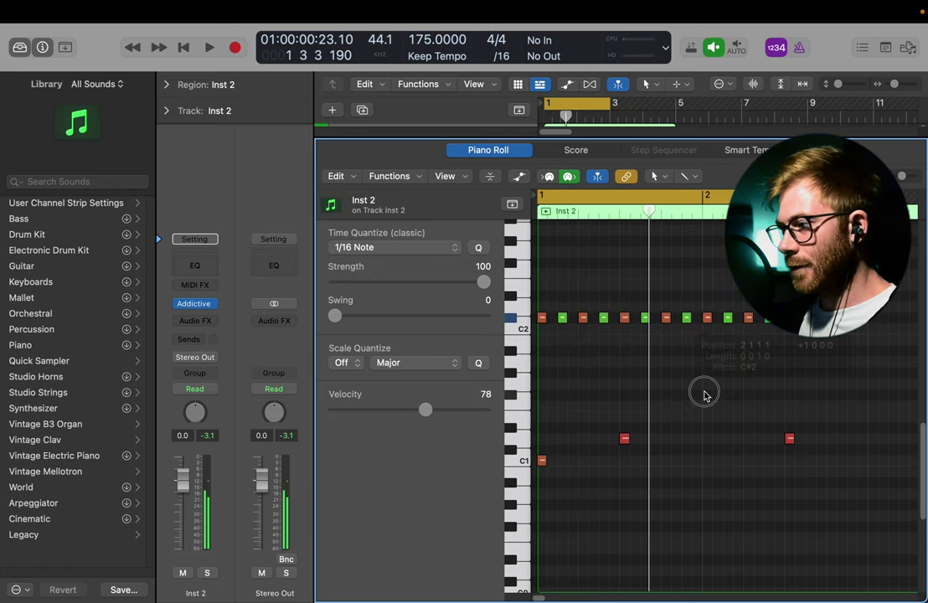
- During playback, add C1 kicks on beat 4 of bar 1 and the offbeats after beats 2 and 4 of bar 2, the last at velocity 91
{"action": "key", "text": "space"}
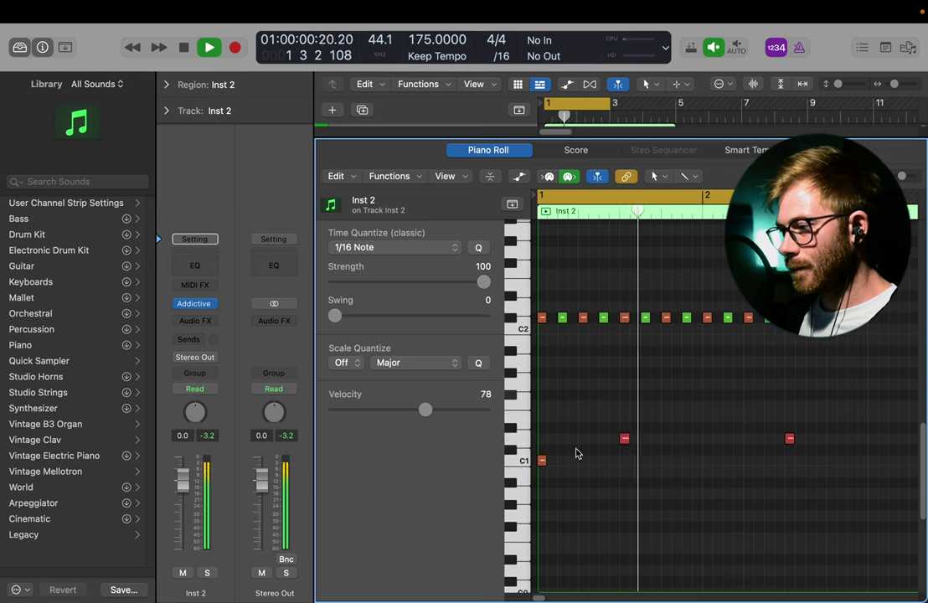
{"action": "left_click_drag", "start_coordinate": [564, 460], "coordinate": [849, 508]}
{"action": "key", "text": "t"}
{"action": "key", "text": "v"}
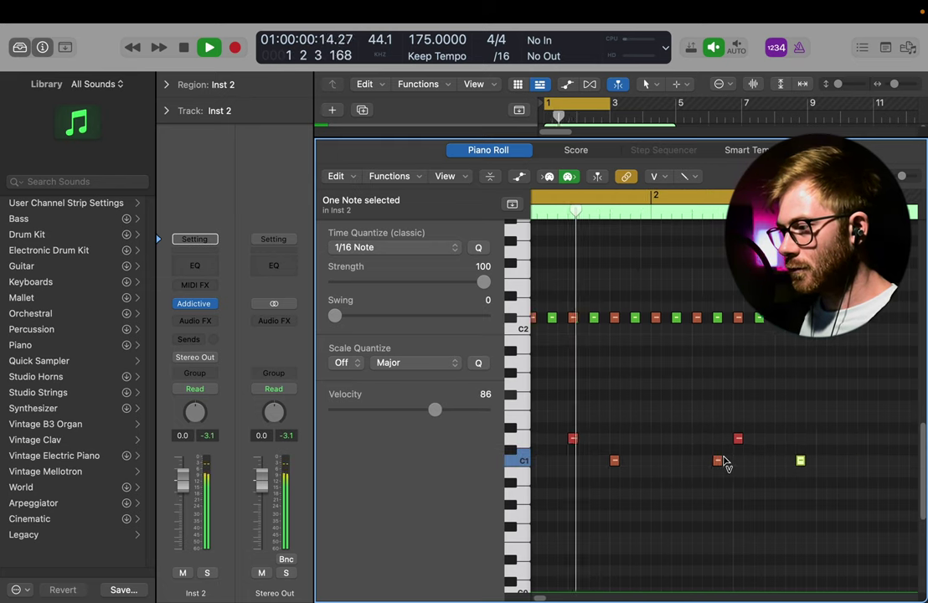
{"action": "key", "text": "t"}
{"action": "key", "text": "v"}
{"action": "mouse_move", "coordinate": [788, 460]}
{"action": "left_mouse_down"}
{"action": "mouse_move", "coordinate": [793, 470]}
{"action": "mouse_move", "coordinate": [772, 455]}
{"action": "left_mouse_up"}
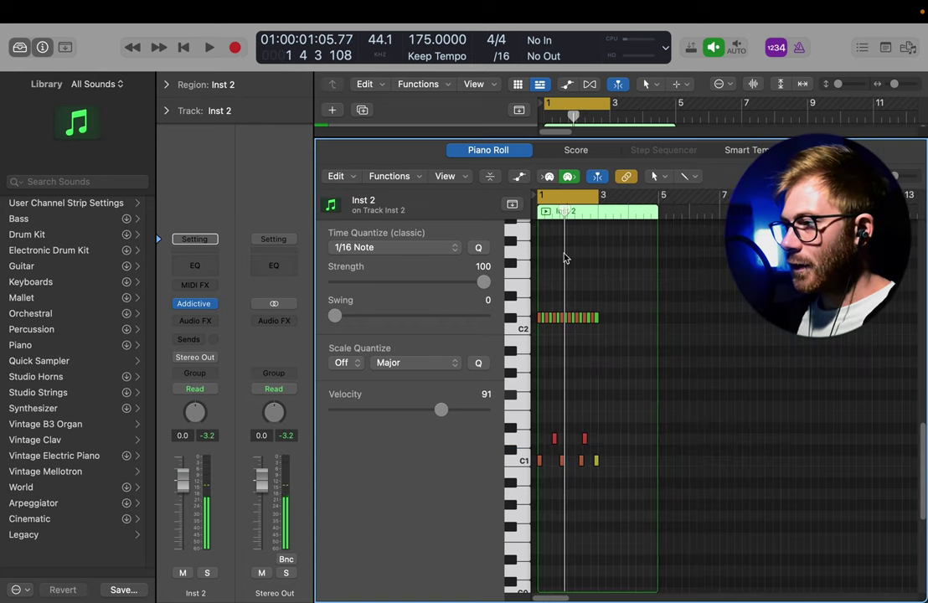
- Copy all notes of the two-bar drum pattern into bars 3 and 4
{"action": "key", "text": "t"}
{"action": "key", "text": "t"}
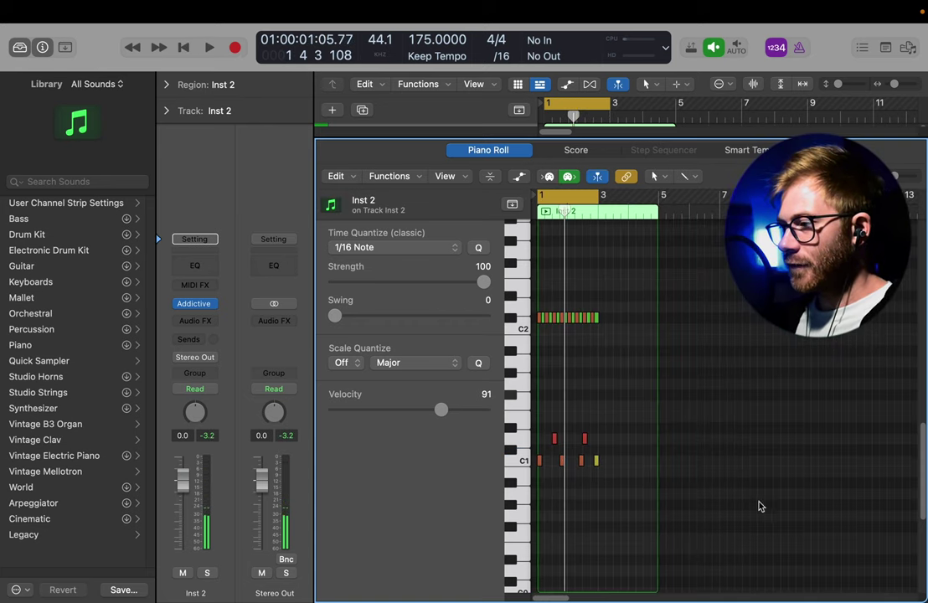
{"action": "left_click_drag", "start_coordinate": [786, 504], "coordinate": [245, 193]}
{"action": "scroll", "coordinate": [536, 358], "scroll_direction": "down", "scroll_amount": 5}
{"action": "scroll", "coordinate": [551, 368], "scroll_direction": "up", "scroll_amount": 5}
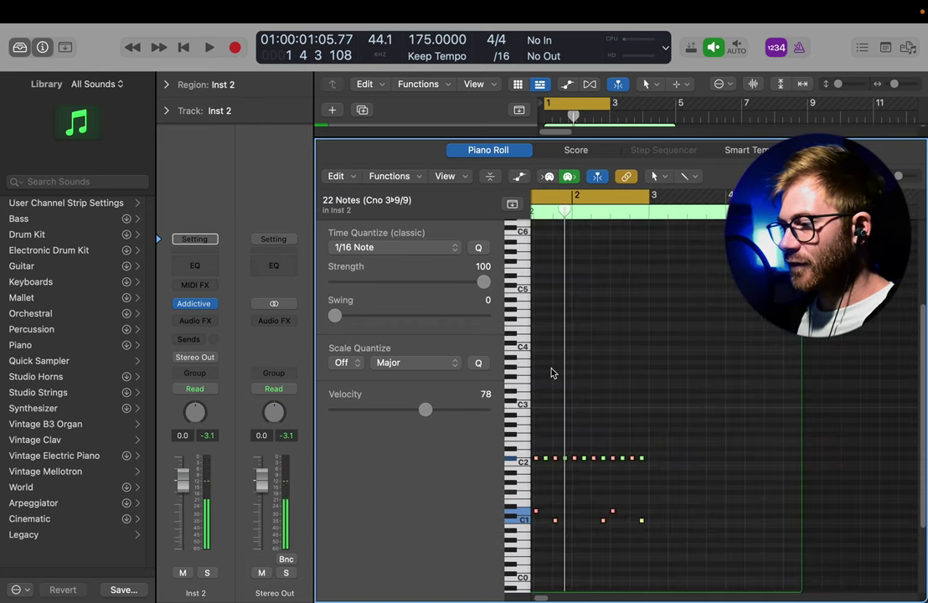
{"action": "left_click_drag", "start_coordinate": [540, 524], "coordinate": [695, 522]}
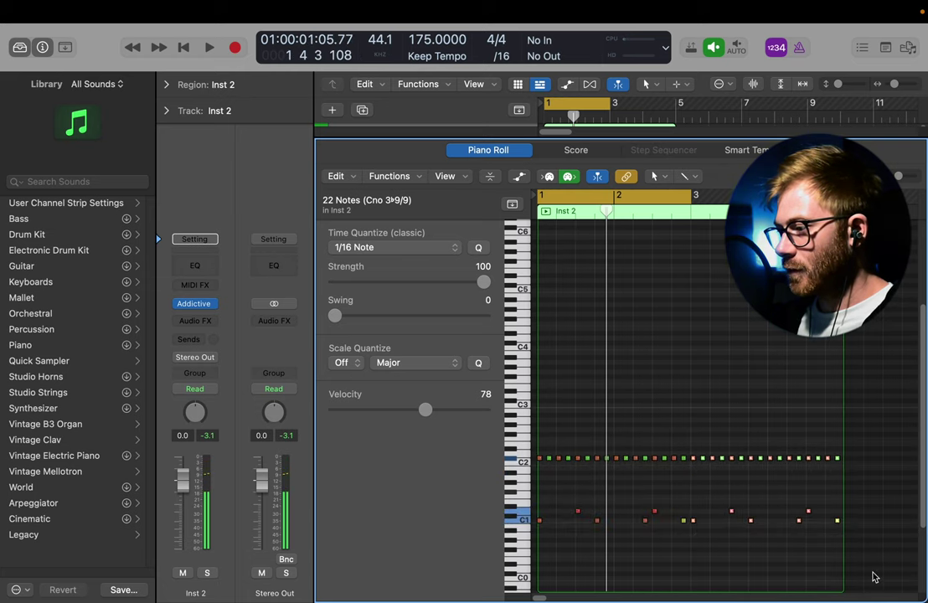
- Repeat all notes of the four-bar pattern into bars 5 to 8, extend the cycle range to eight bars, and play it
{"action": "left_click_drag", "start_coordinate": [870, 562], "coordinate": [530, 441]}
{"action": "key", "text": "super+r"}
{"action": "left_click_drag", "start_coordinate": [609, 107], "coordinate": [806, 124]}
{"action": "left_click", "coordinate": [623, 371]}
{"action": "key", "text": "space"}
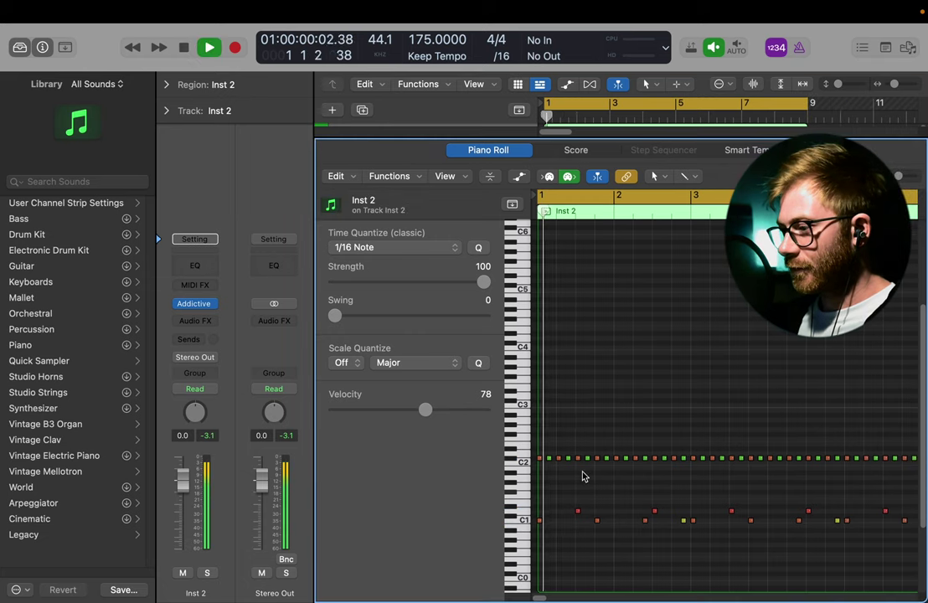
- Draw a D1 ghost note a sixteenth before bar 3 and lower its velocity to 1
{"action": "key", "text": "super+Right"}
{"action": "key", "text": "super+Right"}
{"action": "key", "text": "super+Right"}
{"action": "key", "text": "super+Right"}
{"action": "key", "text": "super+Down"}
{"action": "key", "text": "t"}
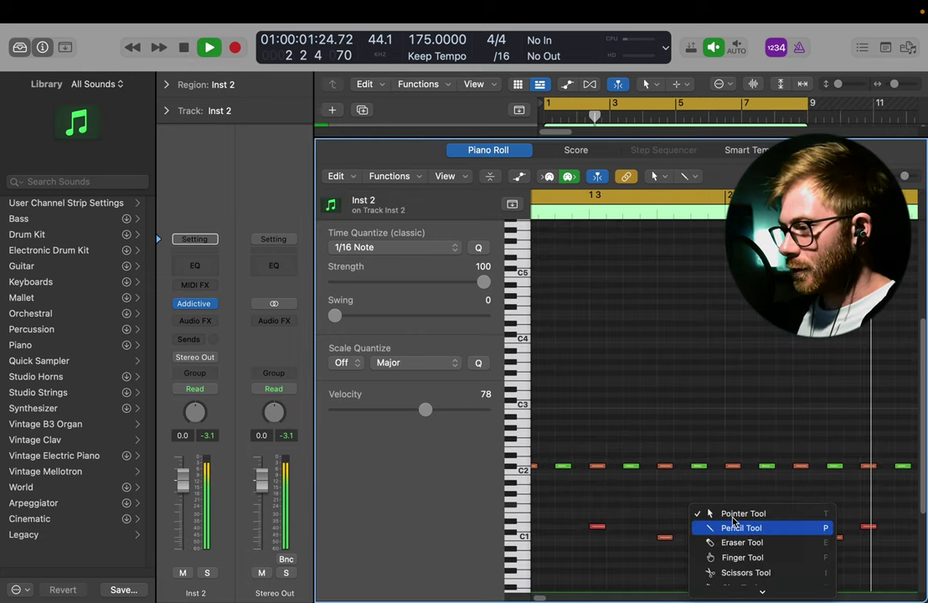
{"action": "left_click", "coordinate": [725, 528]}
{"action": "key", "text": "space"}
{"action": "scroll", "coordinate": [685, 519], "scroll_direction": "left", "scroll_amount": 3}
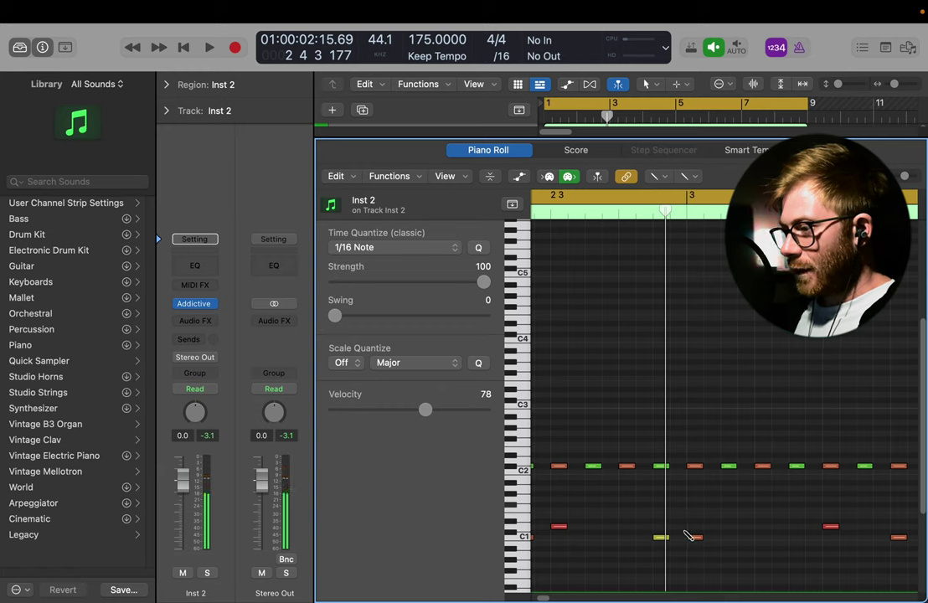
{"action": "left_click", "coordinate": [678, 526]}
{"action": "key", "text": "t"}
{"action": "key", "text": "v"}
{"action": "mouse_move", "coordinate": [679, 527]}
{"action": "left_mouse_down"}
{"action": "mouse_move", "coordinate": [679, 574]}
{"action": "mouse_move", "coordinate": [699, 586]}
{"action": "mouse_move", "coordinate": [679, 597]}
{"action": "left_mouse_up"}
{"action": "key", "text": "t"}
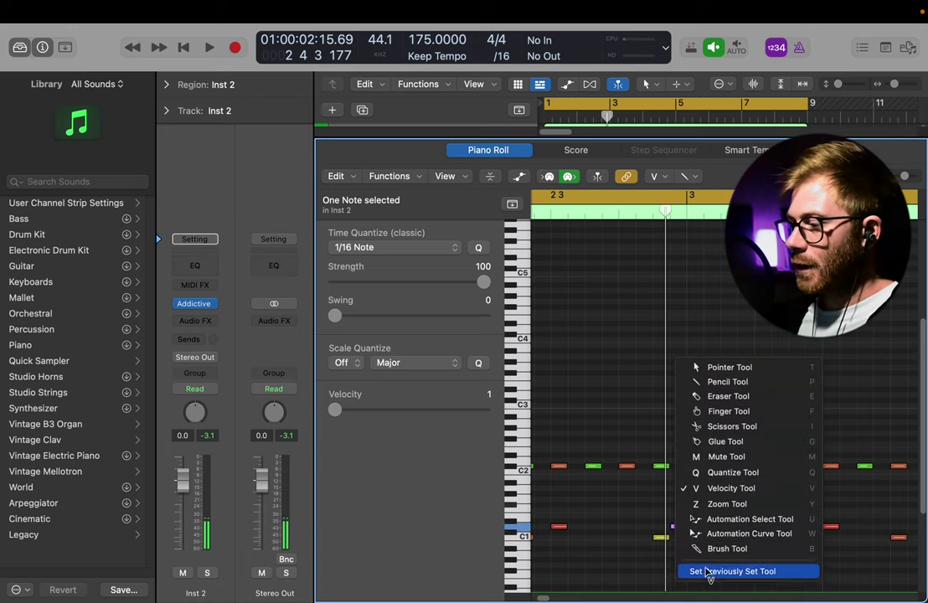
- Draw D1 notes a sixteenth before and after beat 4 of bar 1, set both velocities to 25, and play them
{"action": "key", "text": "p"}
{"action": "scroll", "coordinate": [614, 521], "scroll_direction": "up", "scroll_amount": 2}
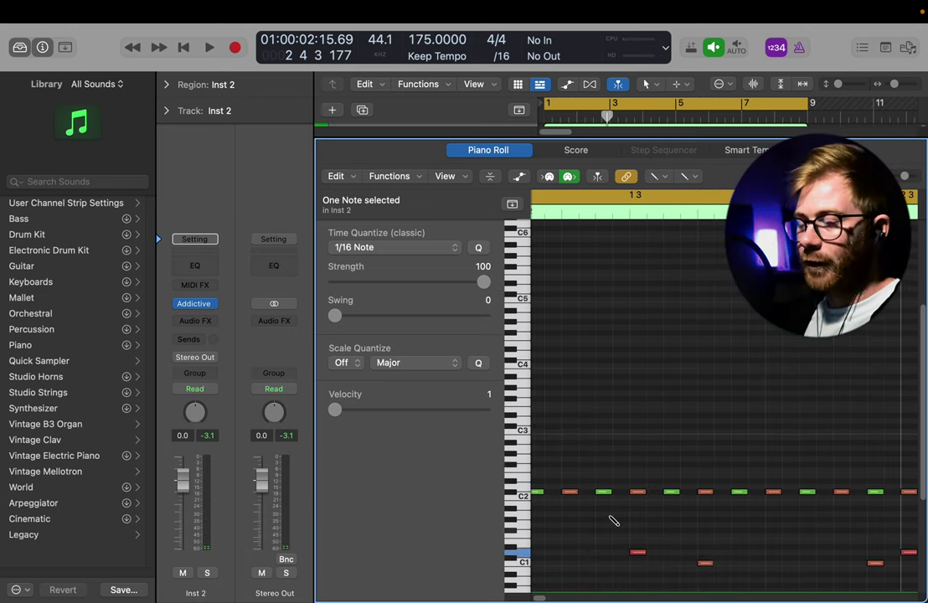
{"action": "scroll", "coordinate": [613, 548], "scroll_direction": "left", "scroll_amount": 2}
{"action": "key", "text": "space"}
{"action": "left_click", "coordinate": [729, 552]}
{"action": "left_click", "coordinate": [762, 552]}
{"action": "key", "text": "space"}
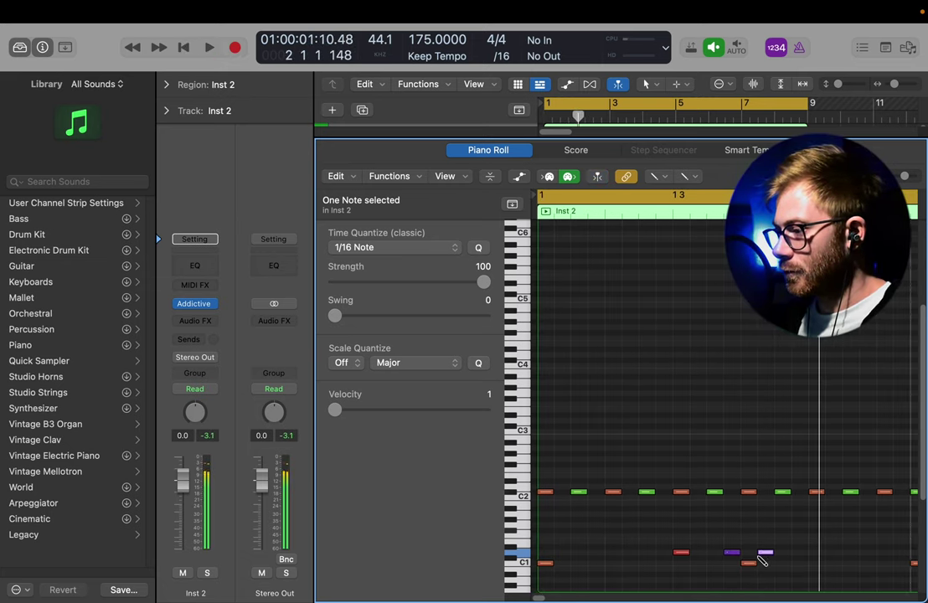
{"action": "key", "text": "t"}
{"action": "key", "text": "v"}
{"action": "left_click_drag", "start_coordinate": [814, 558], "coordinate": [752, 513]}
{"action": "key", "text": "space"}
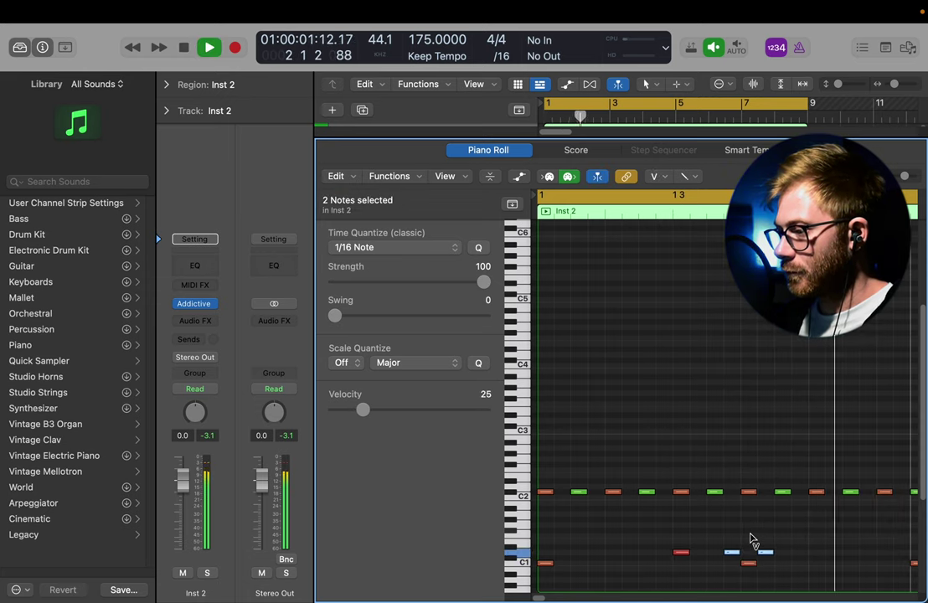
- Move the two D1 ghost notes one beat later so they surround the downbeat of bar 2, and play the result
{"action": "key", "text": "space"}
{"action": "left_click", "coordinate": [825, 555]}
{"action": "key", "text": "t"}
{"action": "key", "text": "t"}
{"action": "left_click_drag", "start_coordinate": [825, 554], "coordinate": [798, 551]}
{"action": "key", "text": "space"}
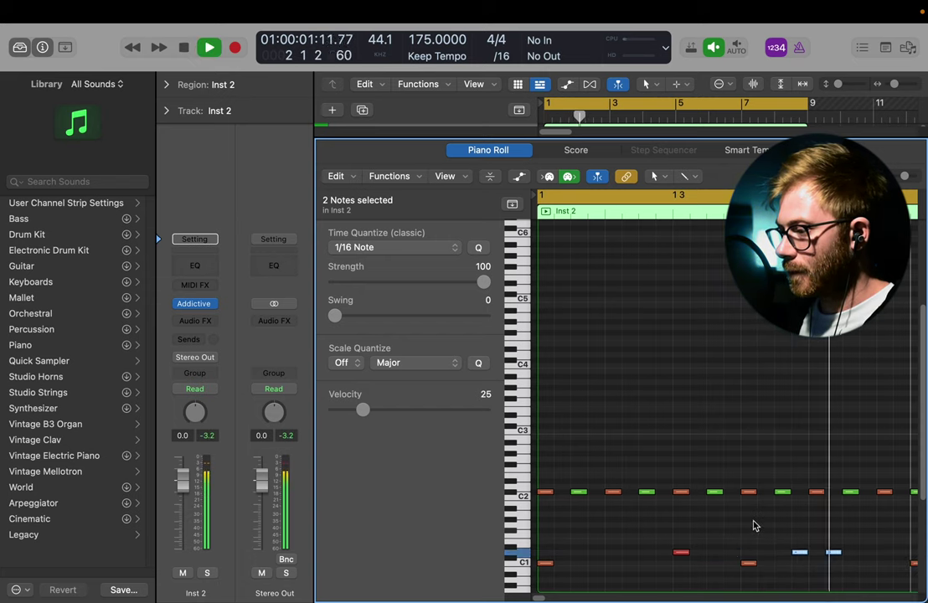
- Shift the same two ghost notes another beat later so they surround beat 2 of bar 2, and listen
{"action": "key", "text": "space"}
{"action": "scroll", "coordinate": [582, 552], "scroll_direction": "left", "scroll_amount": 2}
{"action": "left_click_drag", "start_coordinate": [624, 553], "coordinate": [693, 551]}
{"action": "scroll", "coordinate": [650, 544], "scroll_direction": "down", "scroll_amount": 5}
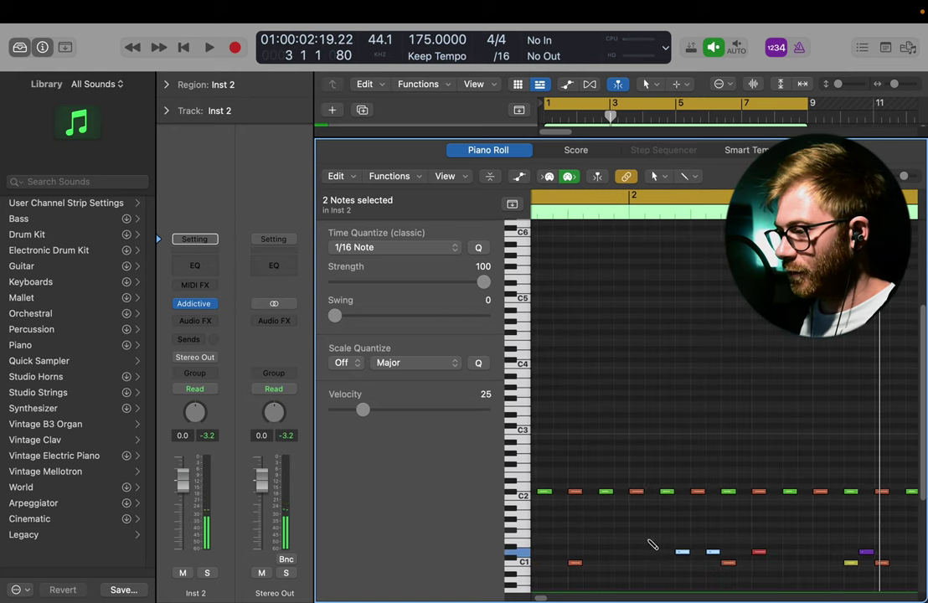
{"action": "scroll", "coordinate": [644, 544], "scroll_direction": "up", "scroll_amount": 2}
{"action": "key", "text": "space"}
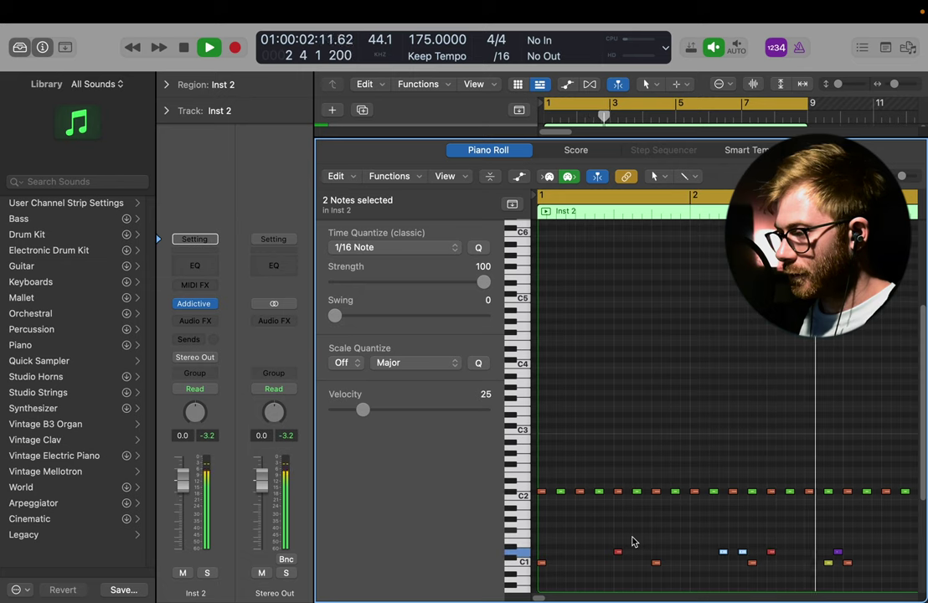
- Raise the two bar 2 ghost notes to E1, set their velocity to 17, and shift them an eighth note later
{"action": "key", "text": "space"}
{"action": "key", "text": "t"}
{"action": "left_click_drag", "start_coordinate": [742, 556], "coordinate": [740, 546]}
{"action": "key", "text": "t"}
{"action": "key", "text": "space"}
{"action": "key", "text": "t"}
{"action": "key", "text": "t"}
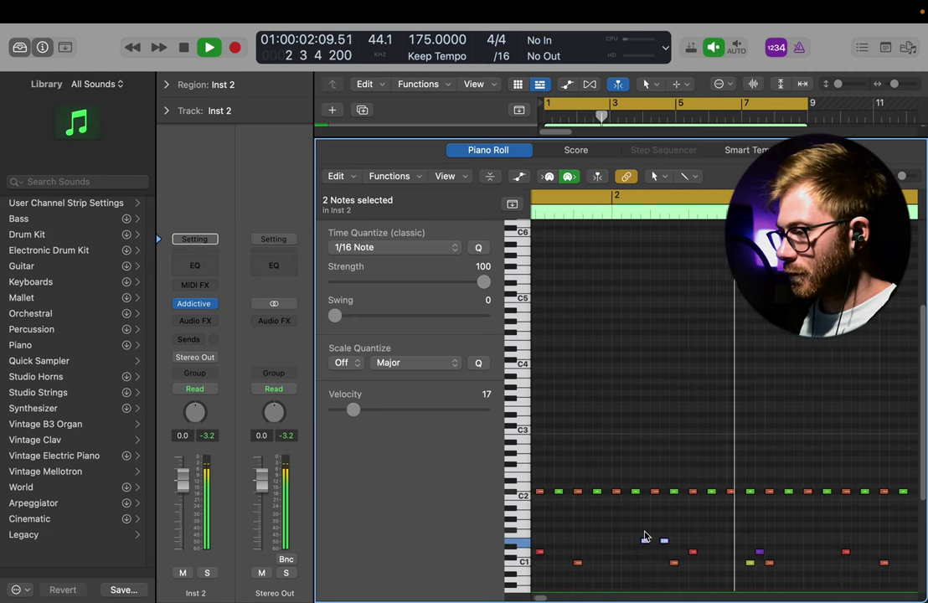
{"action": "key", "text": "space"}
{"action": "left_click_drag", "start_coordinate": [629, 541], "coordinate": [643, 543]}
{"action": "key", "text": "space"}
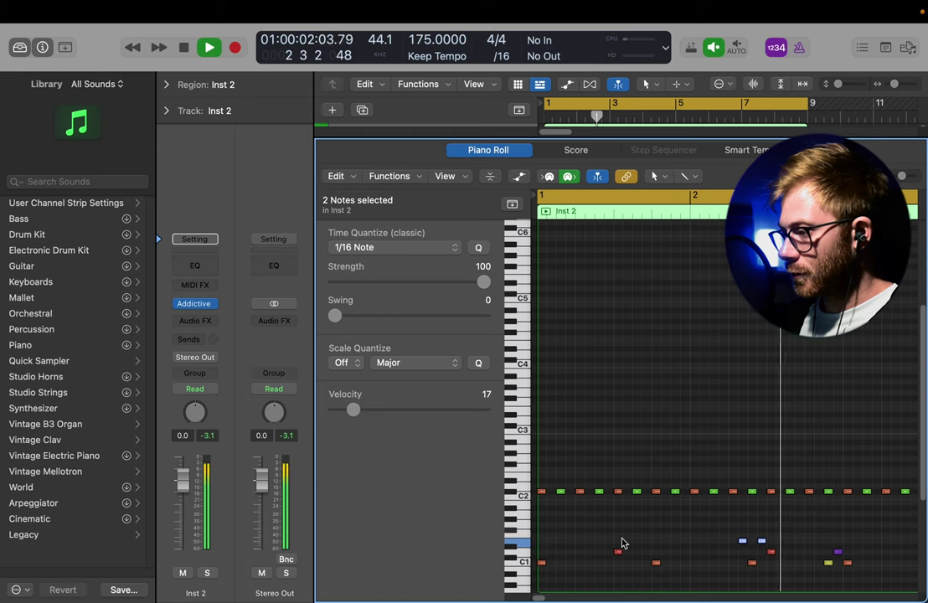
- Draw two thirty-second D1 ghost notes at velocity 17 directly before beat 4 of bar 3, turn off cycling, and play them
{"action": "scroll", "coordinate": [623, 543], "scroll_direction": "right", "scroll_amount": 5}
{"action": "scroll", "coordinate": [622, 542], "scroll_direction": "up", "scroll_amount": 2}
{"action": "left_click", "coordinate": [623, 543]}
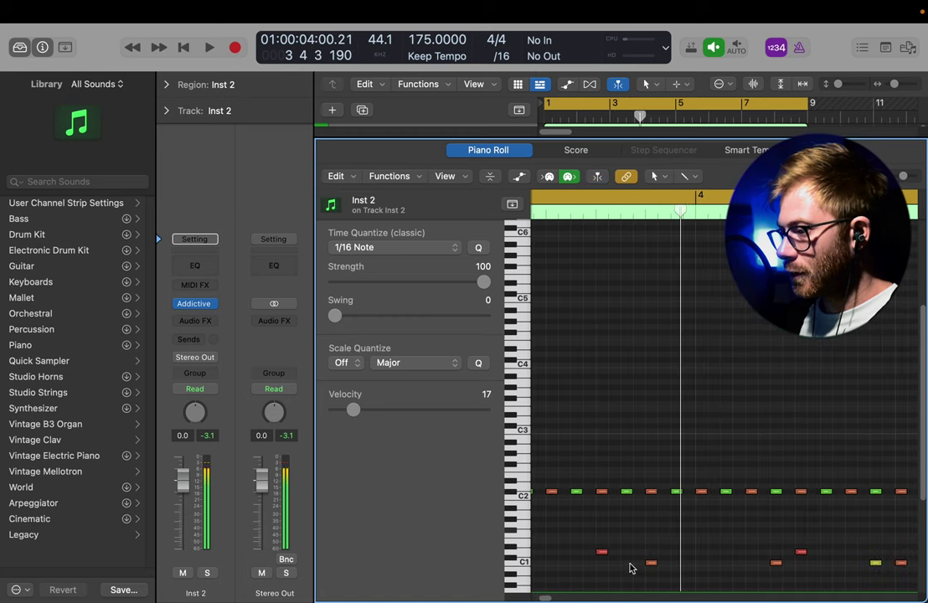
{"action": "key", "text": "super+comma"}
{"action": "mouse_move", "coordinate": [2, 17]}
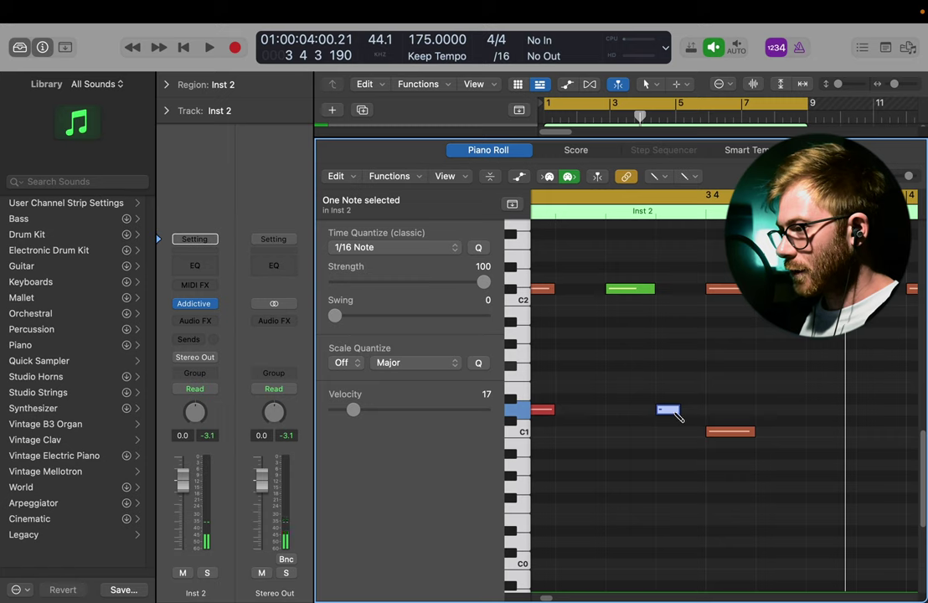
{"action": "left_click_drag", "start_coordinate": [666, 408], "coordinate": [687, 410]}
{"action": "left_click", "coordinate": [621, 195]}
{"action": "key", "text": "t"}
{"action": "key", "text": "t"}
{"action": "double_click", "coordinate": [567, 211]}
{"action": "key", "text": "super+Left"}
{"action": "key", "text": "super+Left"}
{"action": "key", "text": "space"}
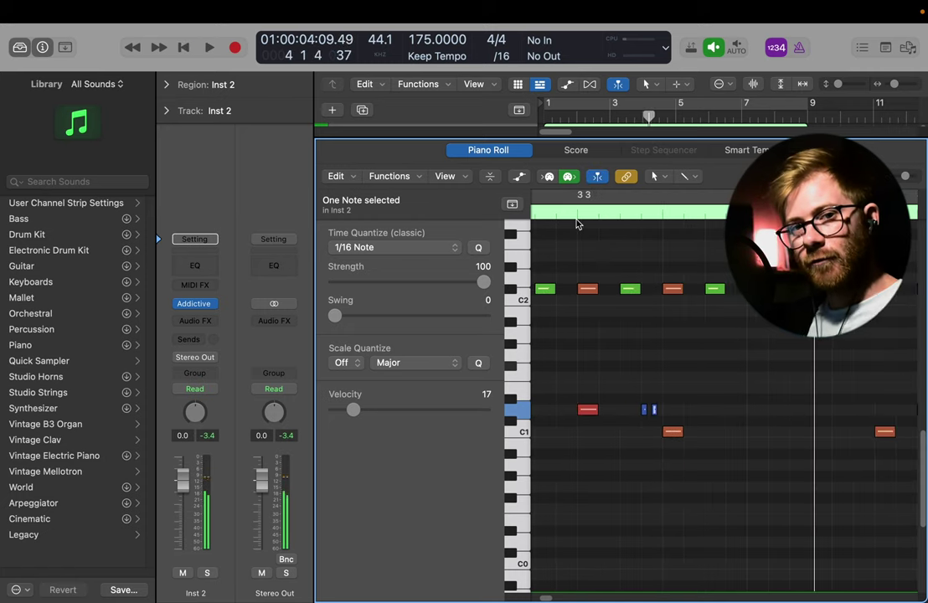
- Play the pattern from bar 3 and again from bar 2 to judge the ghost notes in context
{"action": "double_click", "coordinate": [565, 217]}
{"action": "key", "text": "t"}
{"action": "key", "text": "t"}
{"action": "key", "text": "super+Left"}
{"action": "key", "text": "super+Left"}
{"action": "key", "text": "super+Left"}
{"action": "key", "text": "super+Left"}
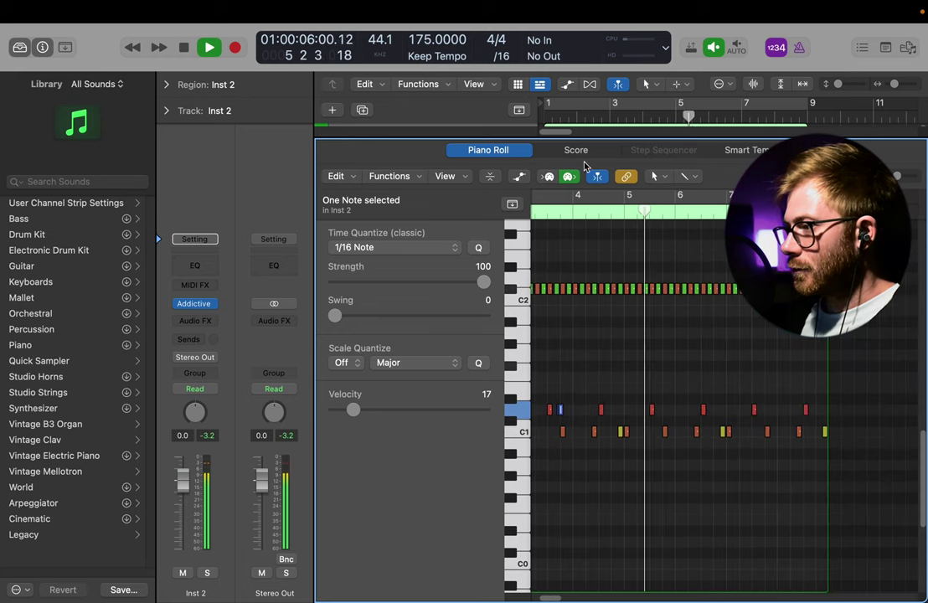
{"action": "left_click", "coordinate": [577, 116]}
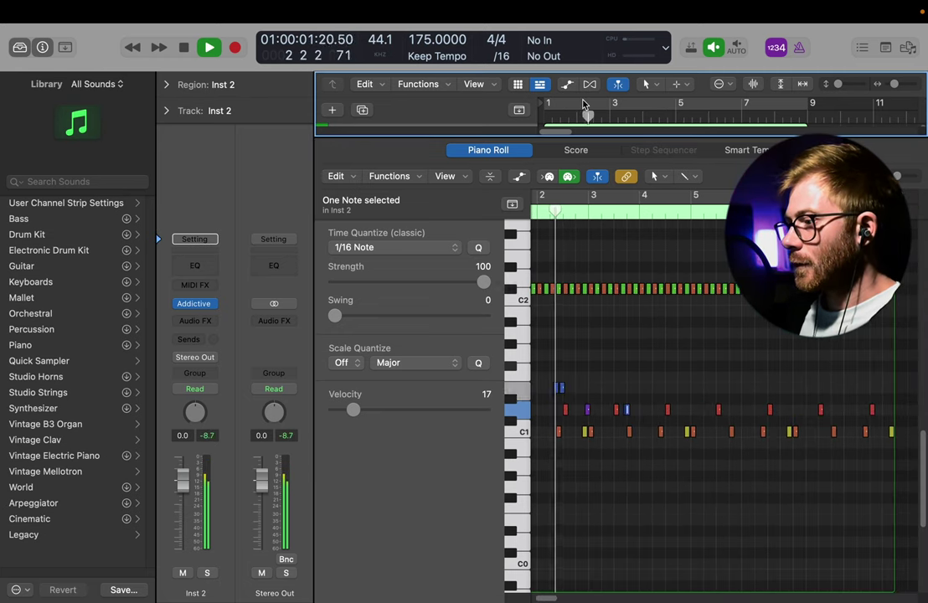
{"action": "left_click", "coordinate": [584, 103]}
{"action": "key", "text": "space"}
{"action": "key", "text": "super+Tab"}
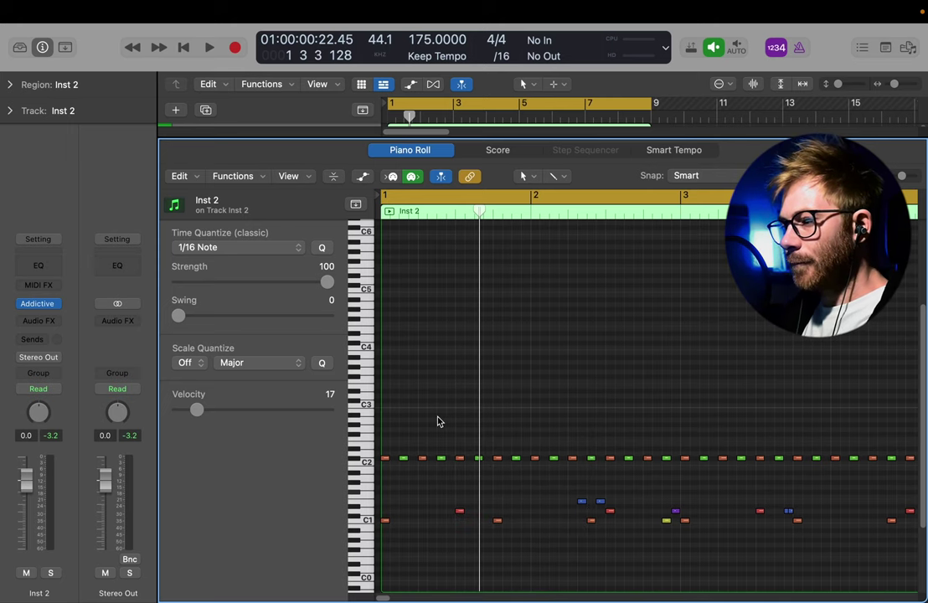
- Delete the two E1 ghost notes from bar 2 and play the pattern
{"action": "key", "text": "super+z"}
{"action": "key", "text": "t"}
{"action": "key", "text": "t"}
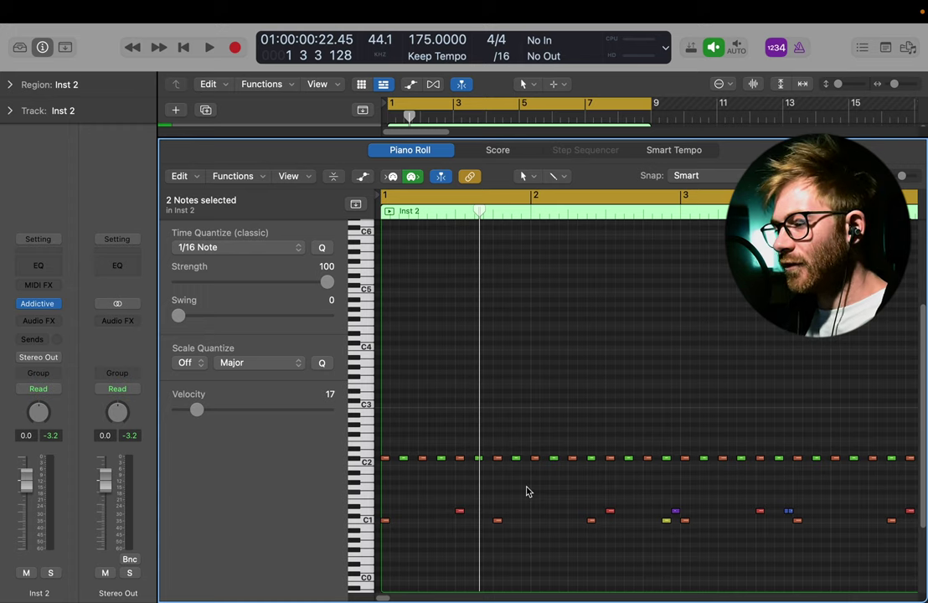
{"action": "key", "text": "space"}
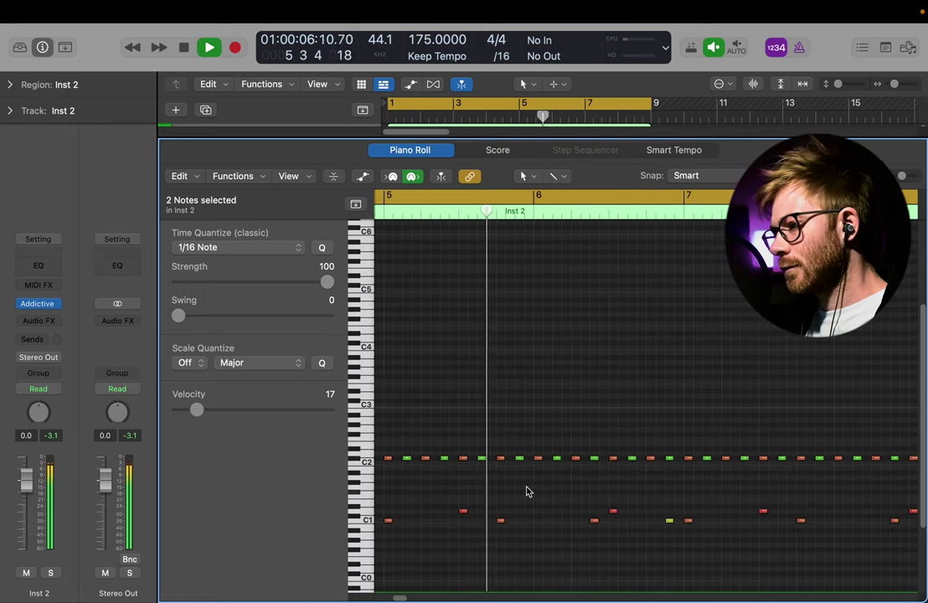
{"action": "key", "text": "space"}
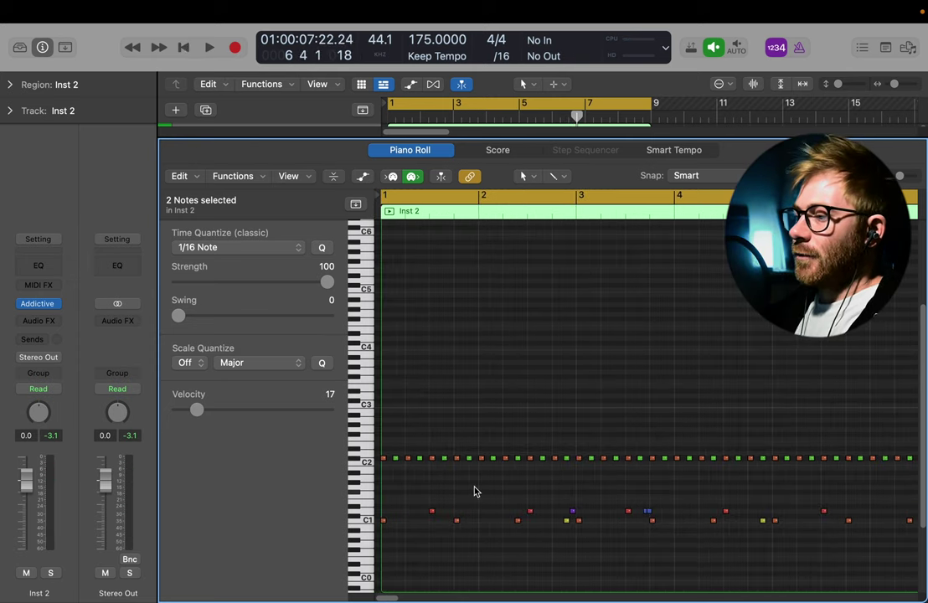
- Delete the C#2 notes from the offbeat after beat 4 through beat 2 of the following bar, across bars 1–2 and bars 5–6
{"action": "scroll", "coordinate": [473, 490], "scroll_direction": "up", "scroll_amount": 2}
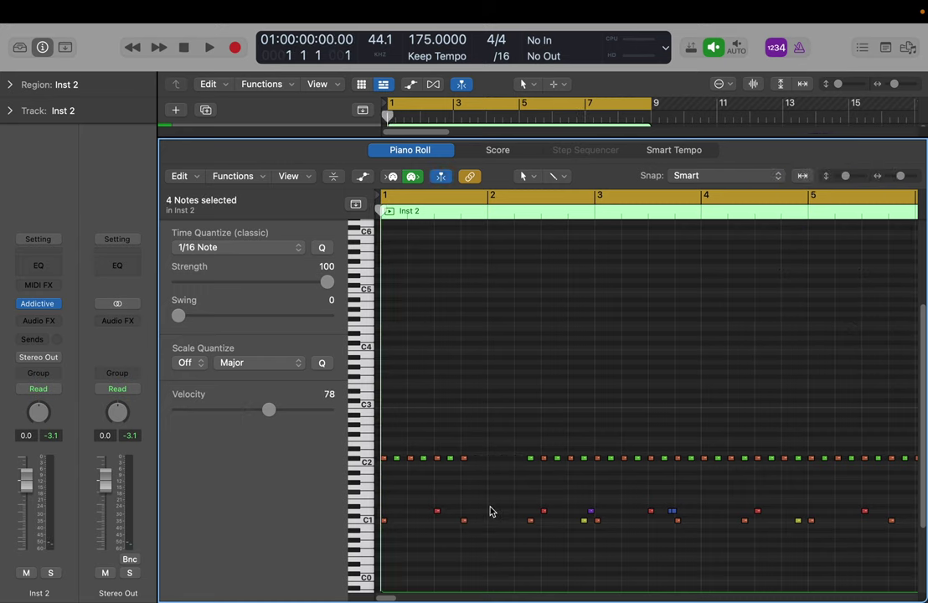
{"action": "key", "text": "space"}
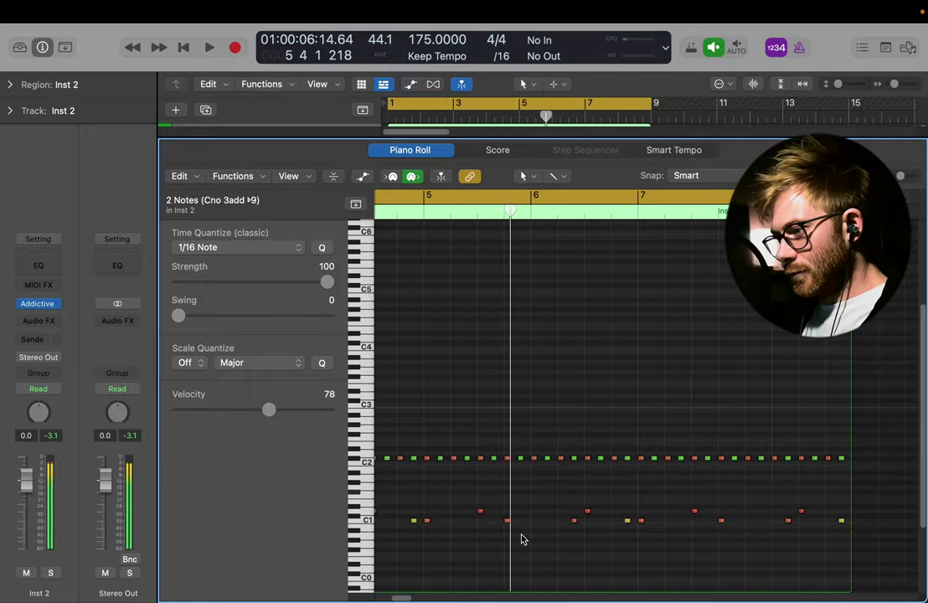
{"action": "left_click_drag", "start_coordinate": [520, 534], "coordinate": [561, 423]}
{"action": "key", "text": "Delete"}
{"action": "key", "text": "super+Left"}
{"action": "key", "text": "super+Left"}
{"action": "scroll", "coordinate": [661, 364], "scroll_direction": "left", "scroll_amount": 3}
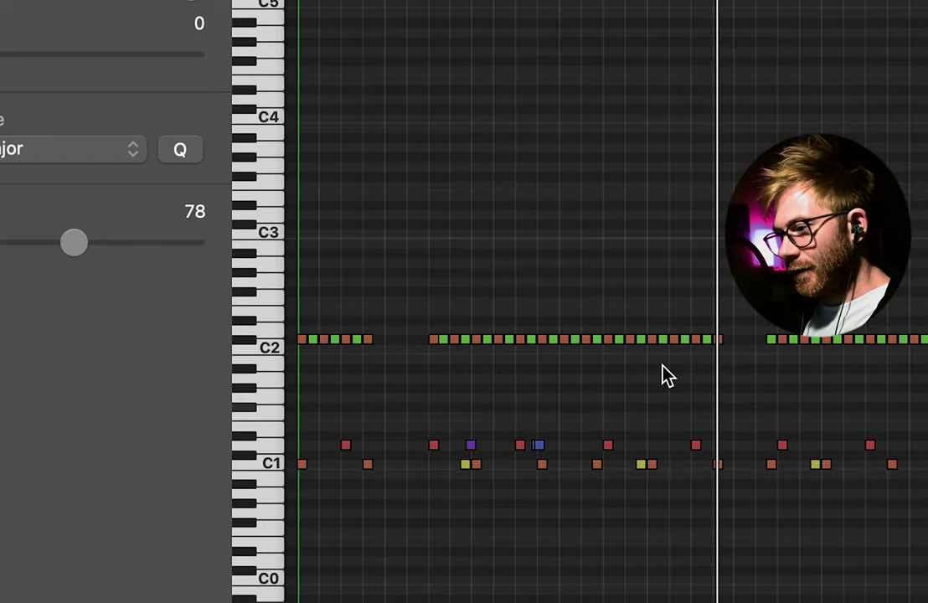
{"action": "key", "text": "space"}
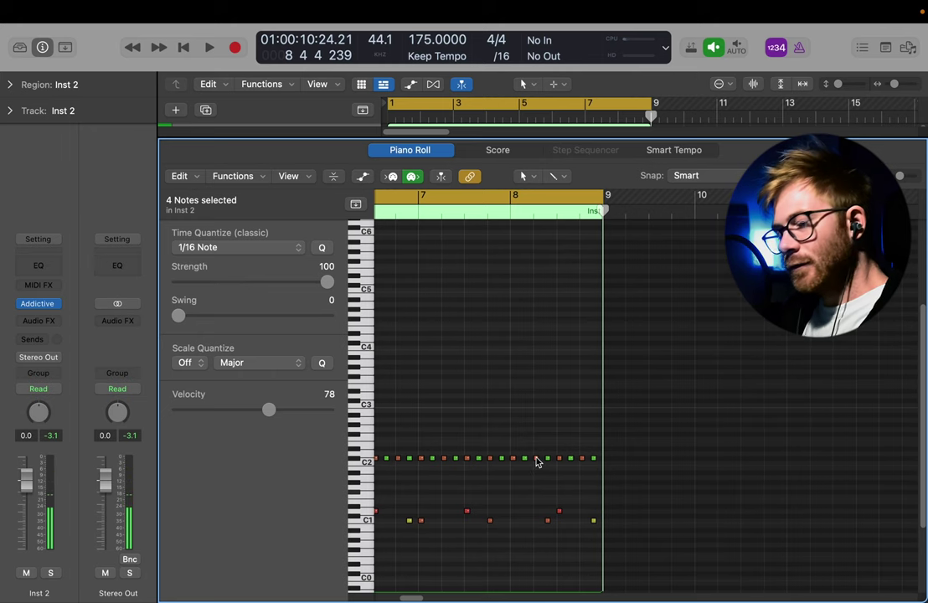
- Move the C#2 note on beat 2 of bar 8 up to A2 and the one on beat 4 to G#2, and play them
{"action": "mouse_move", "coordinate": [536, 461]}
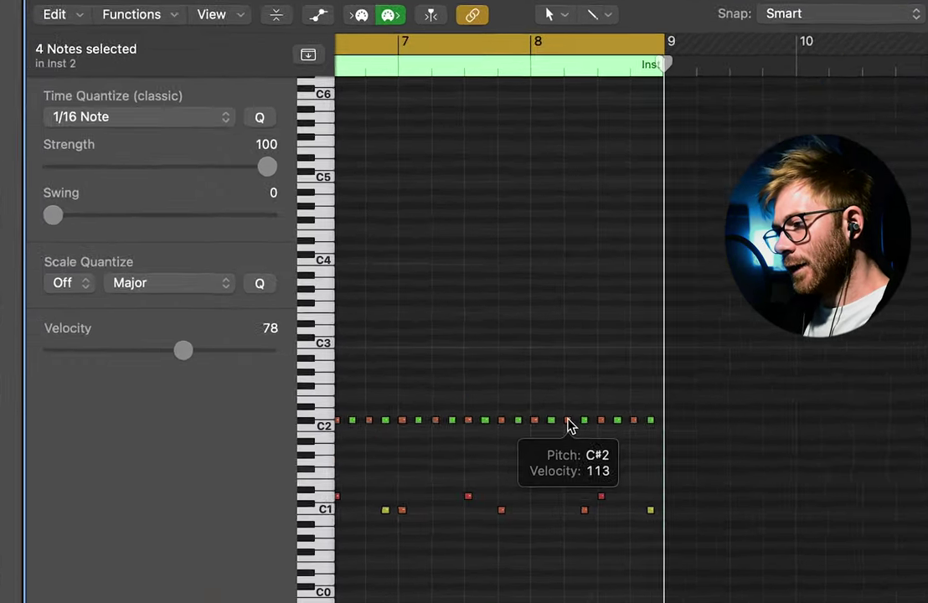
{"action": "left_click_drag", "start_coordinate": [537, 459], "coordinate": [538, 420]}
{"action": "left_click_drag", "start_coordinate": [611, 297], "coordinate": [611, 297]}
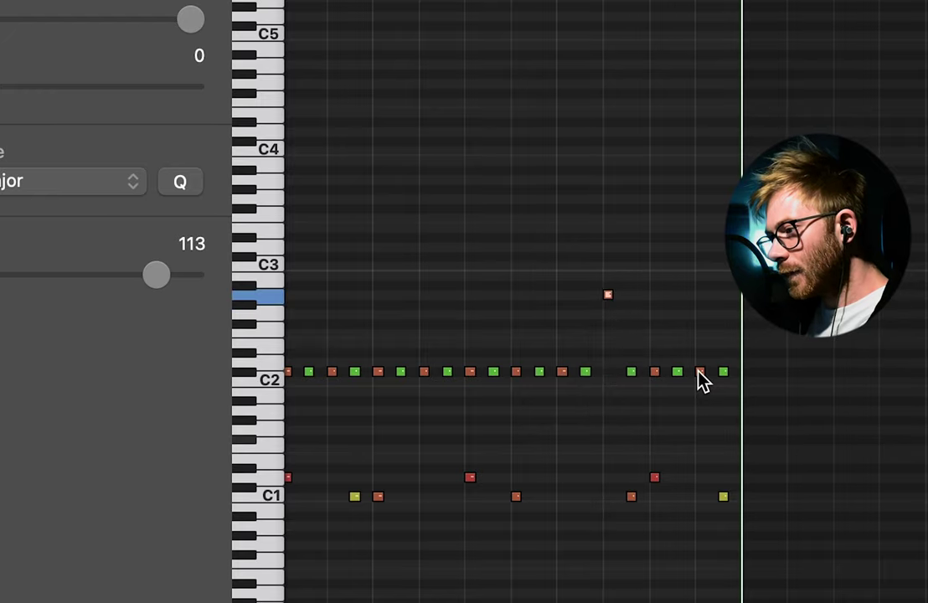
{"action": "left_click_drag", "start_coordinate": [699, 371], "coordinate": [700, 304]}
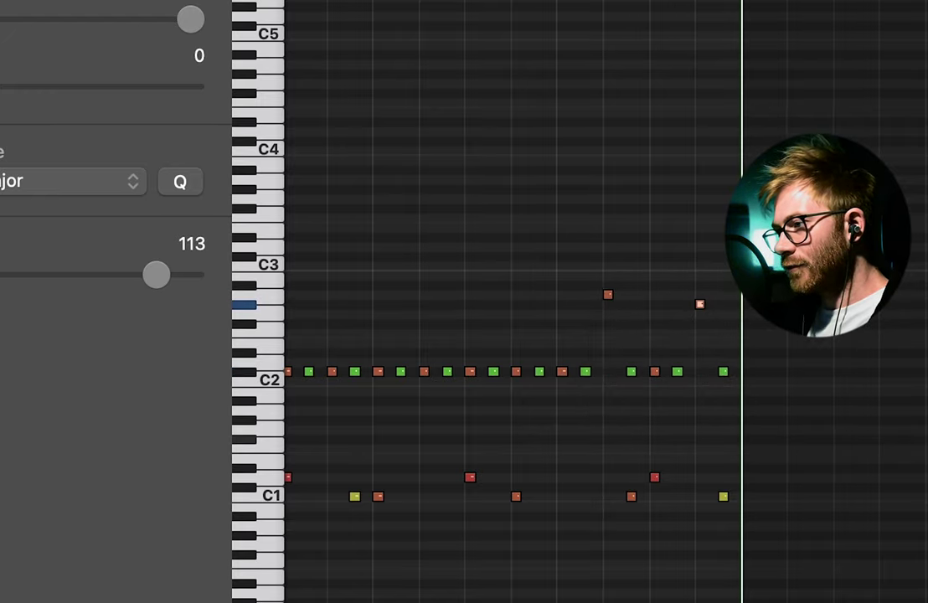
{"action": "key", "text": "space"}
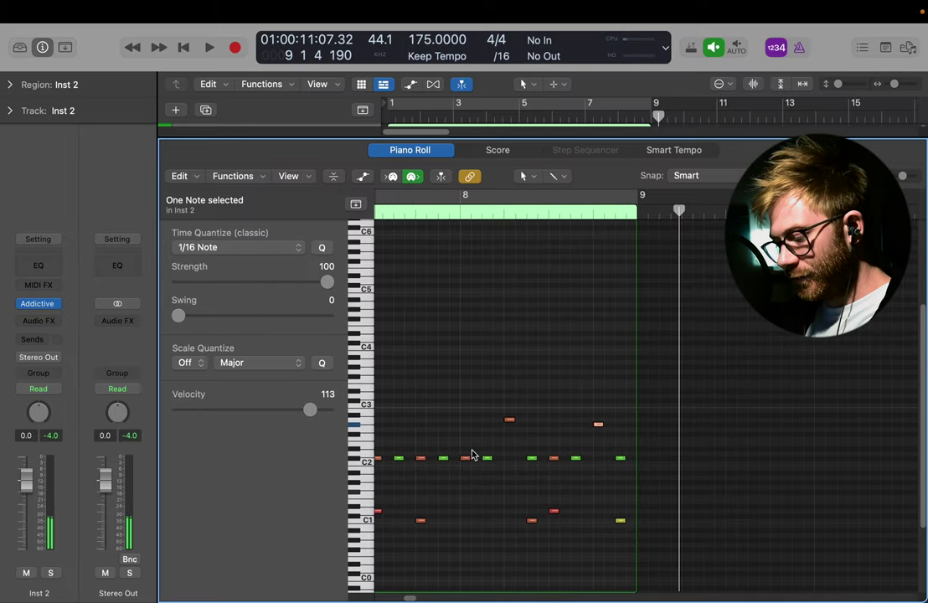
- Audition the A2 note on beat 2 of bar 8 and move it back down to C#2
{"action": "key", "text": "t"}
{"action": "left_click", "coordinate": [473, 453]}
{"action": "left_click", "coordinate": [510, 422]}
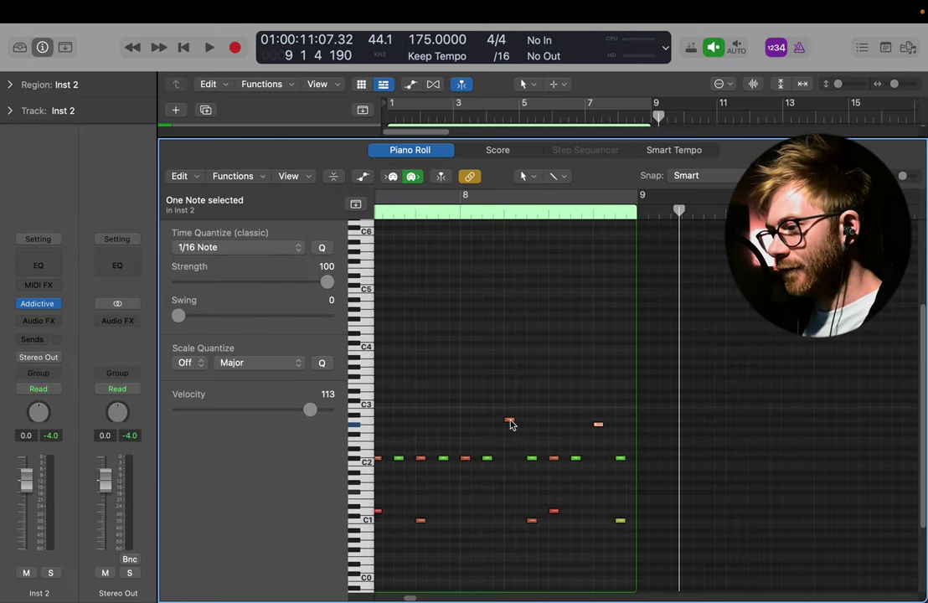
{"action": "left_click", "coordinate": [510, 422]}
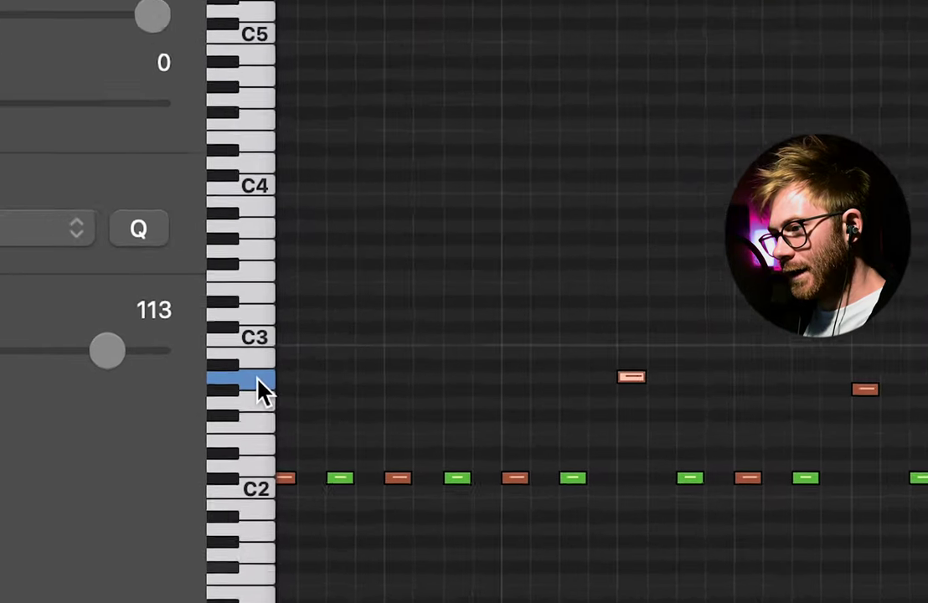
{"action": "left_click", "coordinate": [632, 376]}
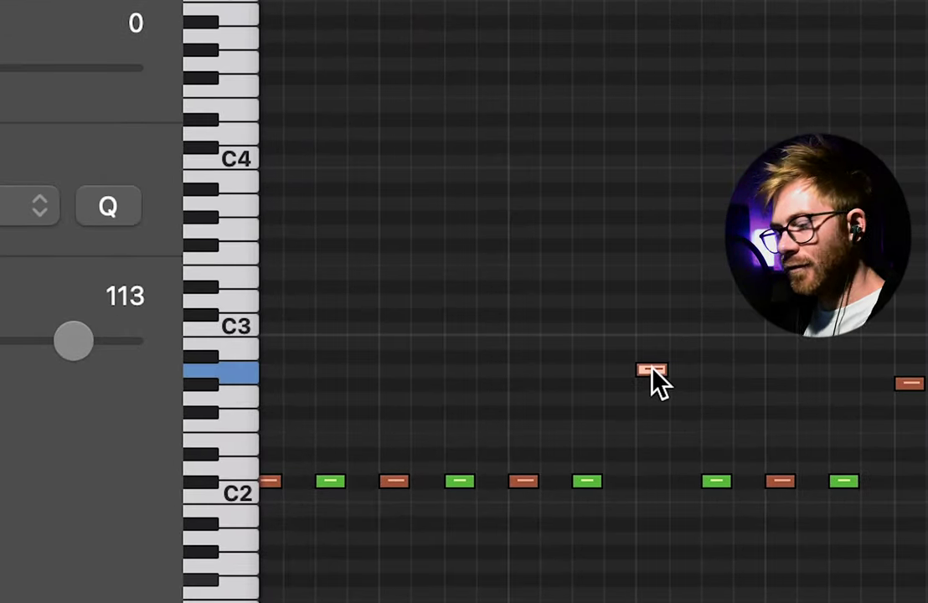
{"action": "left_click_drag", "start_coordinate": [651, 369], "coordinate": [654, 499]}
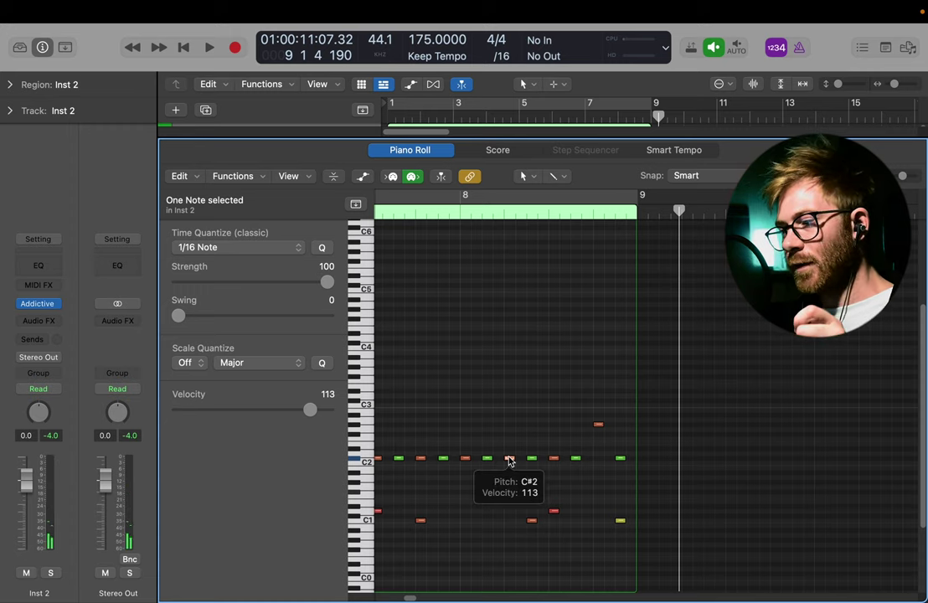
- Turn bar 8's last five hi-hat notes into an ascending eighth-note fill of D#2, E2, F2, G2 and G2, with varied velocities
{"action": "left_click", "coordinate": [531, 458]}
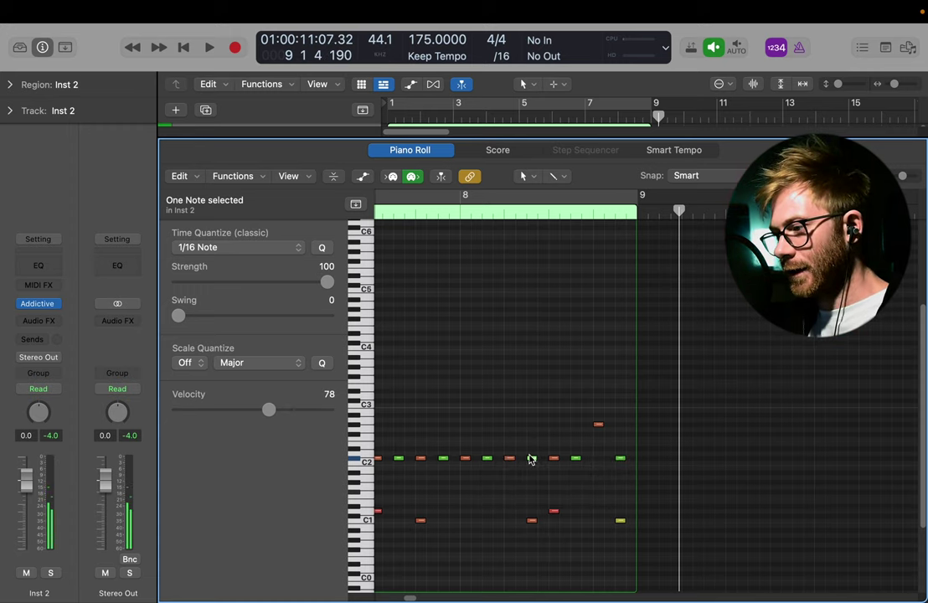
{"action": "mouse_move", "coordinate": [531, 460]}
{"action": "left_mouse_down"}
{"action": "mouse_move", "coordinate": [536, 424]}
{"action": "mouse_move", "coordinate": [555, 443]}
{"action": "left_mouse_up"}
{"action": "key", "text": "t"}
{"action": "key", "text": "v"}
{"action": "key", "text": "t"}
{"action": "key", "text": "t"}
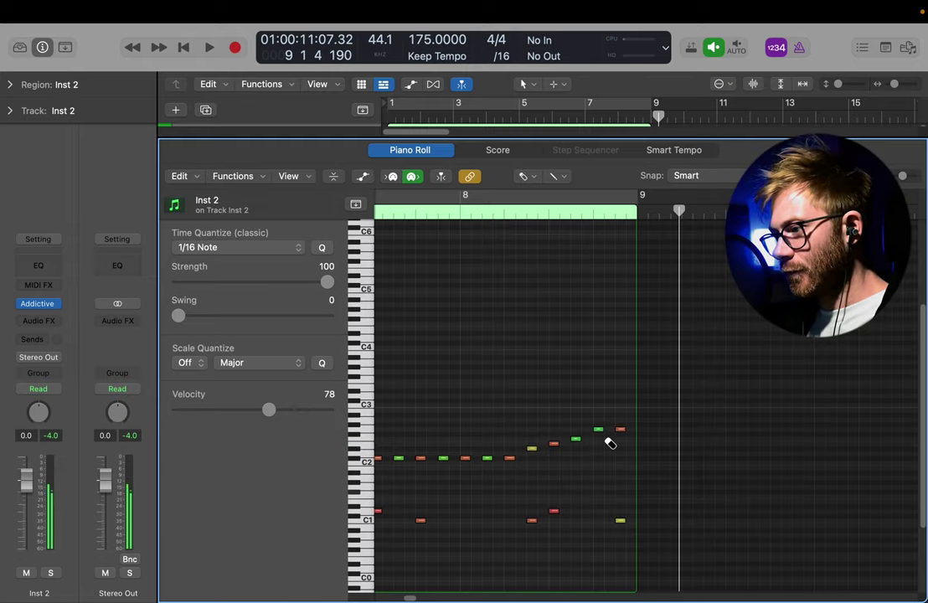
- Raise the C#2 note on beat 2 of bar 8 to A2
{"action": "double_click", "coordinate": [447, 210]}
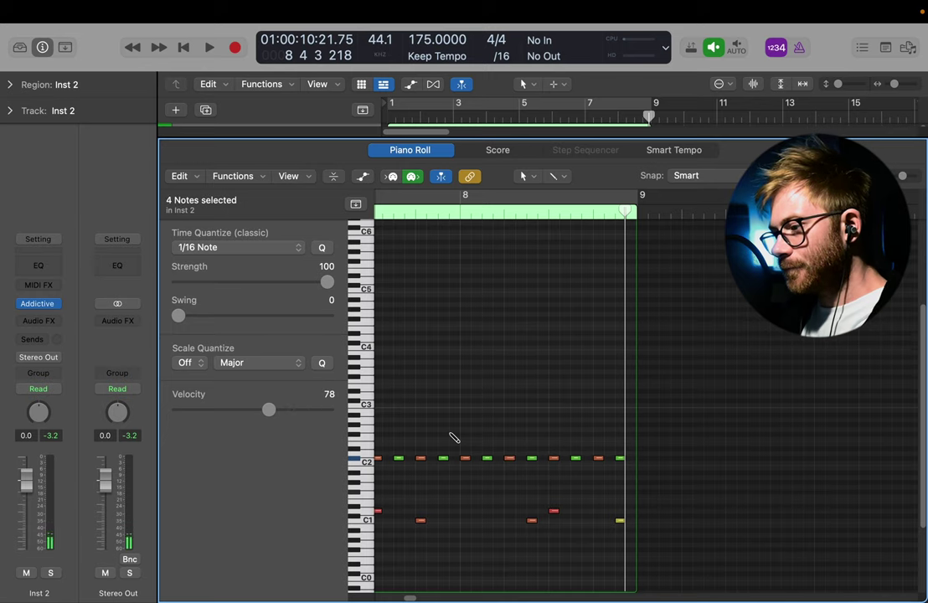
{"action": "left_click_drag", "start_coordinate": [508, 460], "coordinate": [508, 424]}
{"action": "left_click", "coordinate": [520, 431]}
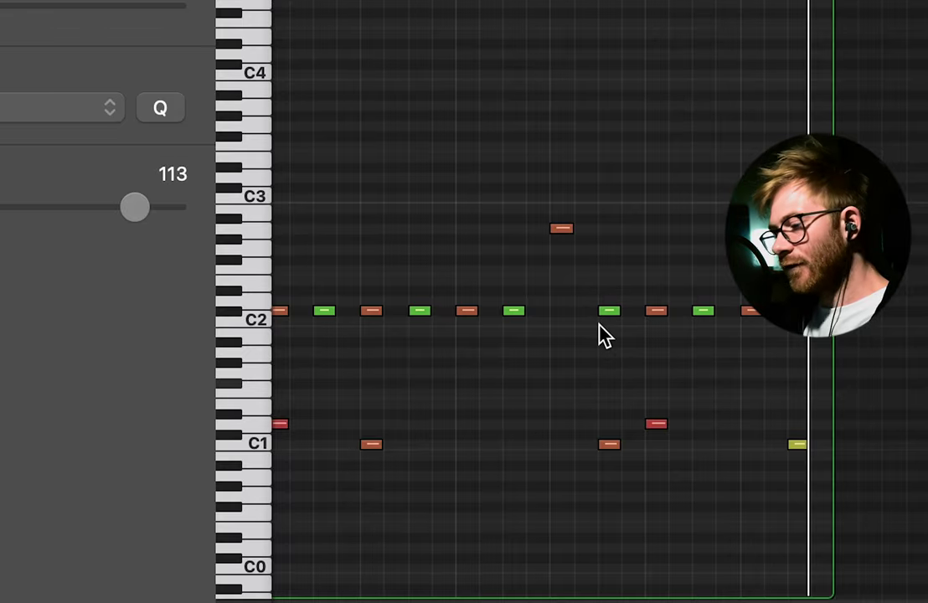
- Delete the C#2 note following bar 8's A2 note, align the neighbouring C1 kick to beat 2, and play the fill
{"action": "left_click", "coordinate": [611, 310]}
{"action": "left_click_drag", "start_coordinate": [613, 318], "coordinate": [617, 323]}
{"action": "mouse_move", "coordinate": [610, 320]}
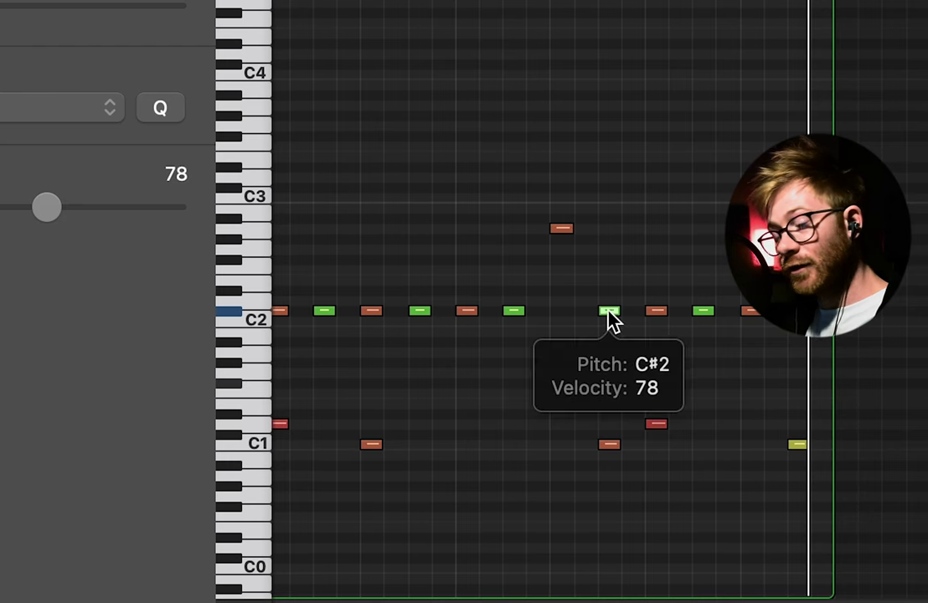
{"action": "left_click", "coordinate": [561, 229]}
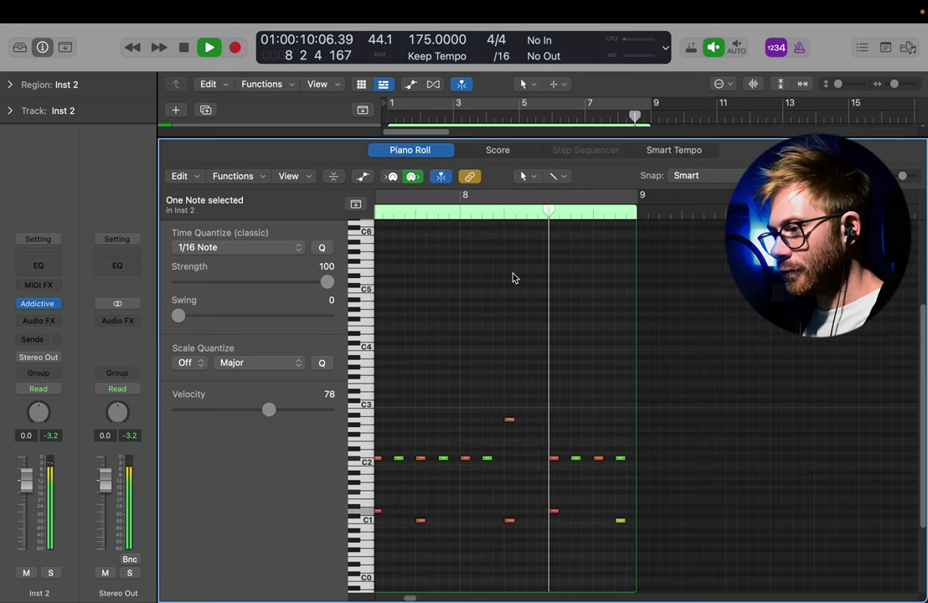
{"action": "key", "text": "space"}
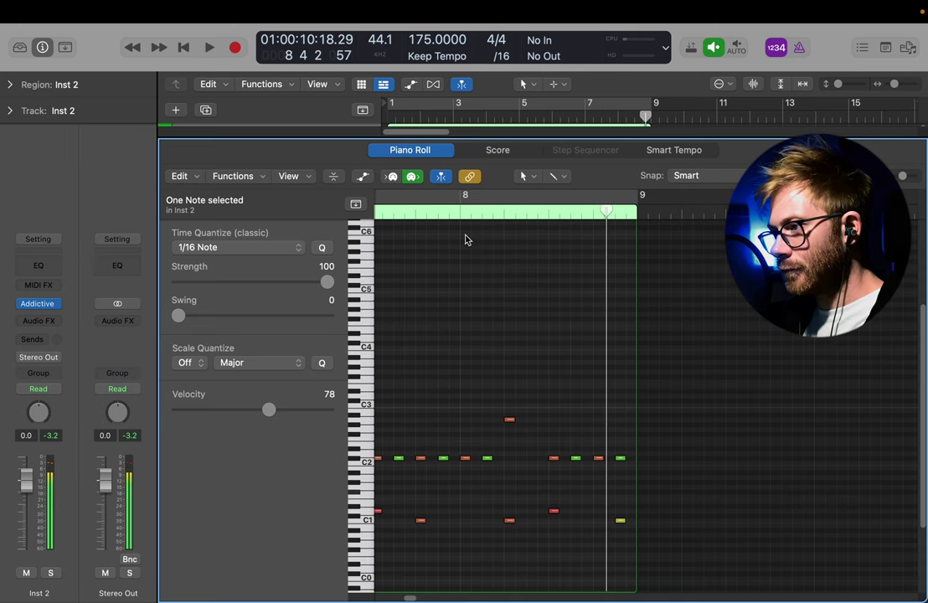
{"action": "left_click", "coordinate": [416, 199]}
{"action": "key", "text": "space"}
{"action": "key", "text": "space"}
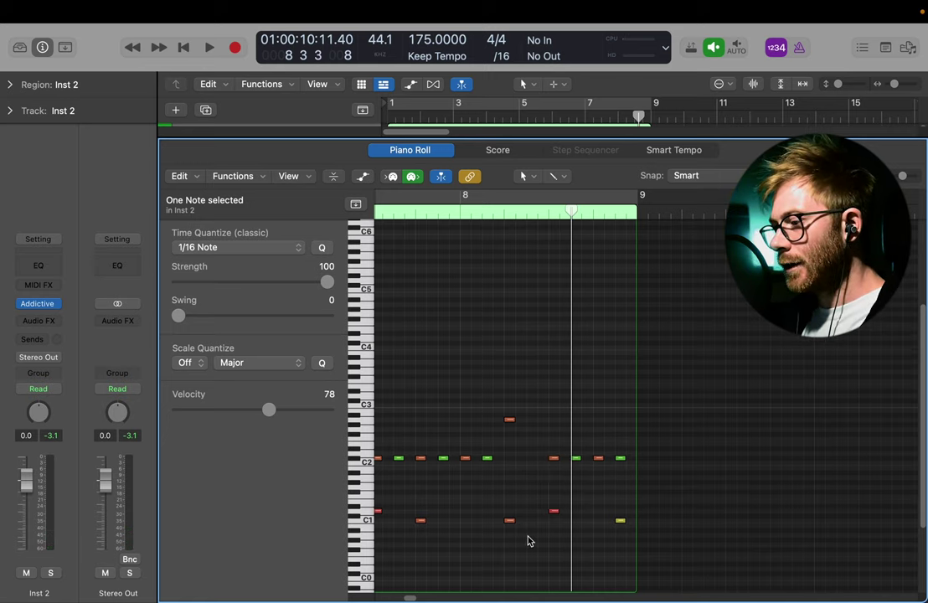
- Delete all notes from beat 3 to the end of bar 8 and play the shortened fill
{"action": "left_click_drag", "start_coordinate": [530, 554], "coordinate": [670, 439]}
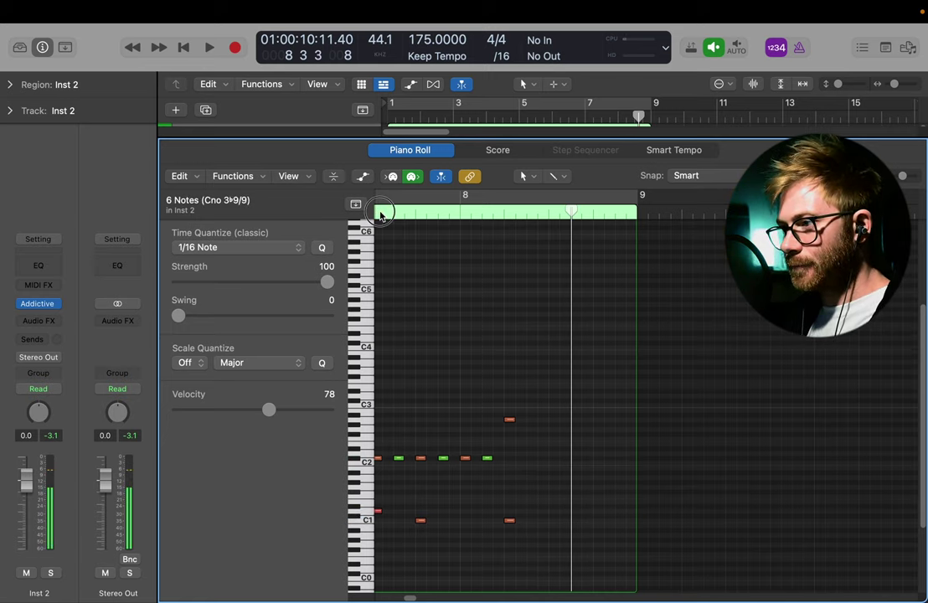
{"action": "left_click", "coordinate": [379, 216]}
{"action": "key", "text": "space"}
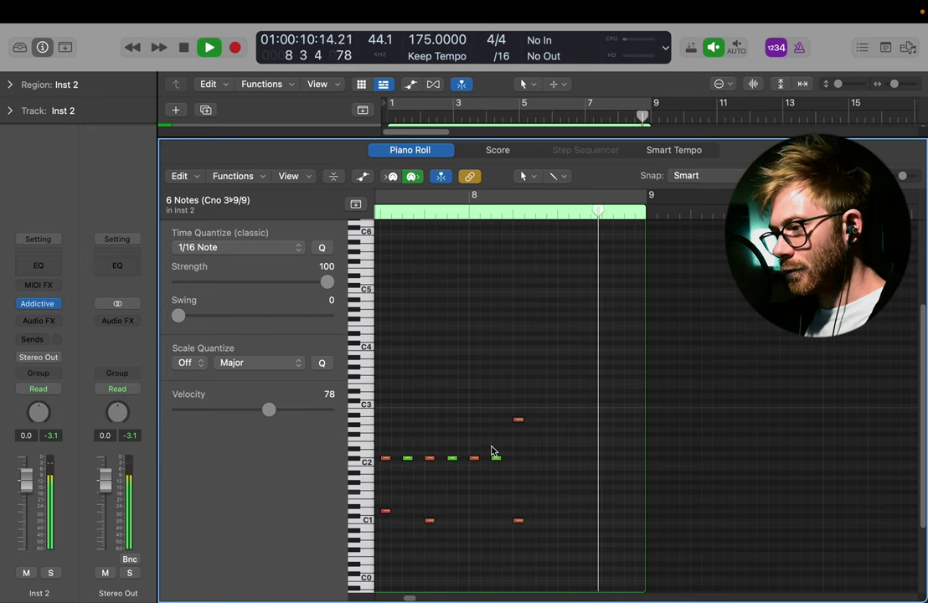
{"action": "key", "text": "space"}
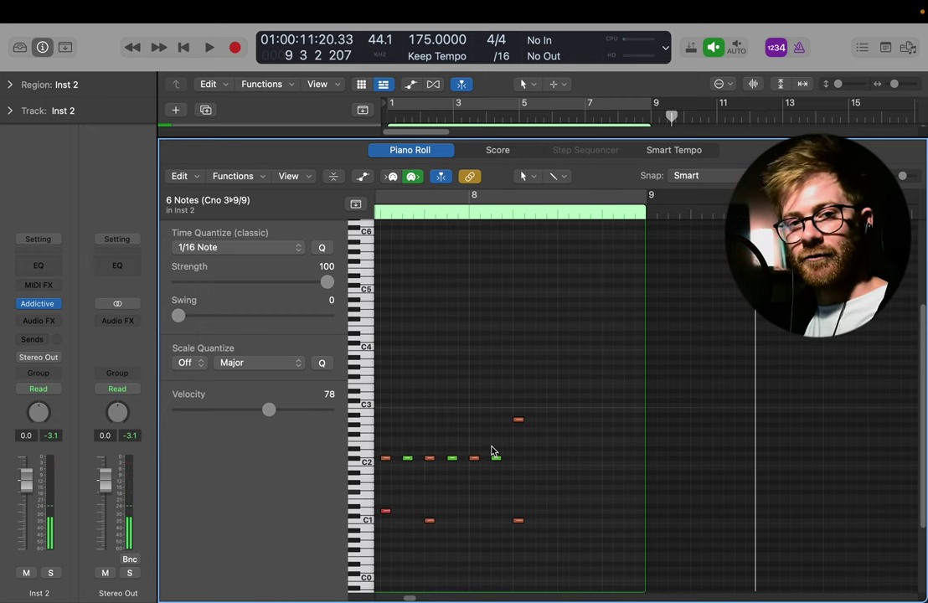
- Copy the C#2 note before bar 8's beat 2 to beat 3 and play the bar
{"action": "left_click_drag", "start_coordinate": [495, 459], "coordinate": [563, 459]}
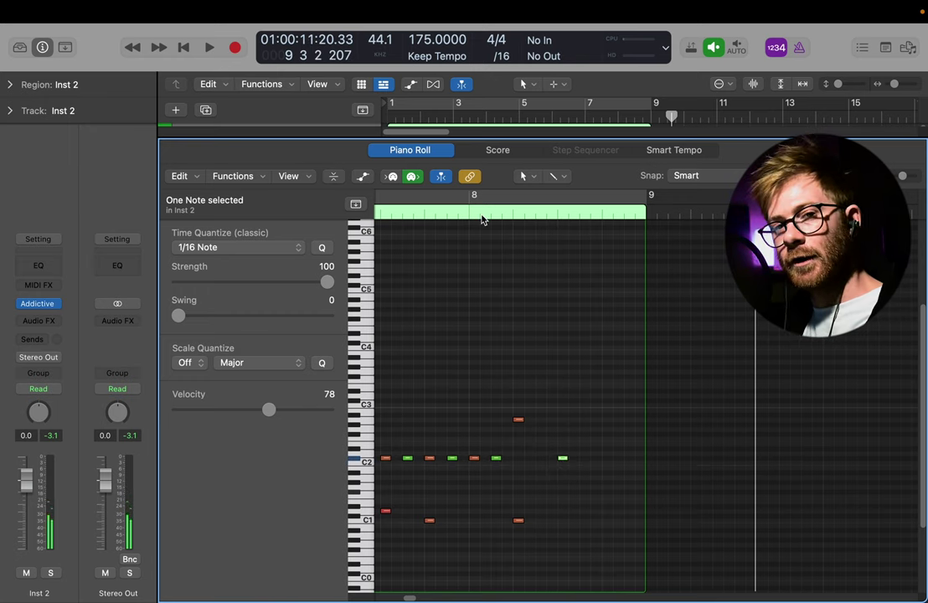
{"action": "left_click", "coordinate": [484, 216]}
{"action": "key", "text": "space"}
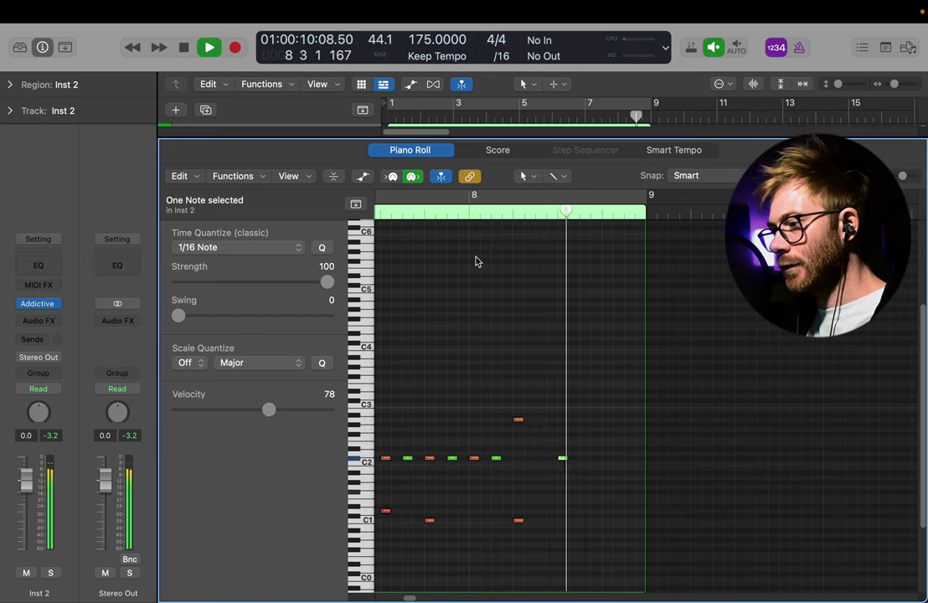
{"action": "key", "text": "space"}
- Try the copied C#2 note on the offbeat after beat 3 of bar 8 and play it
{"action": "left_click_drag", "start_coordinate": [562, 460], "coordinate": [592, 462]}
{"action": "left_click", "coordinate": [423, 210]}
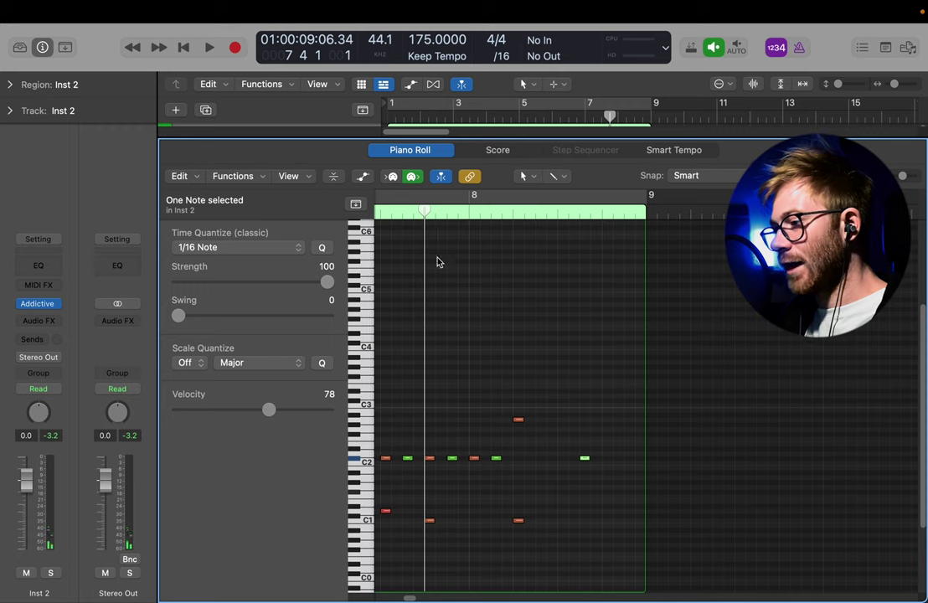
{"action": "key", "text": "space"}
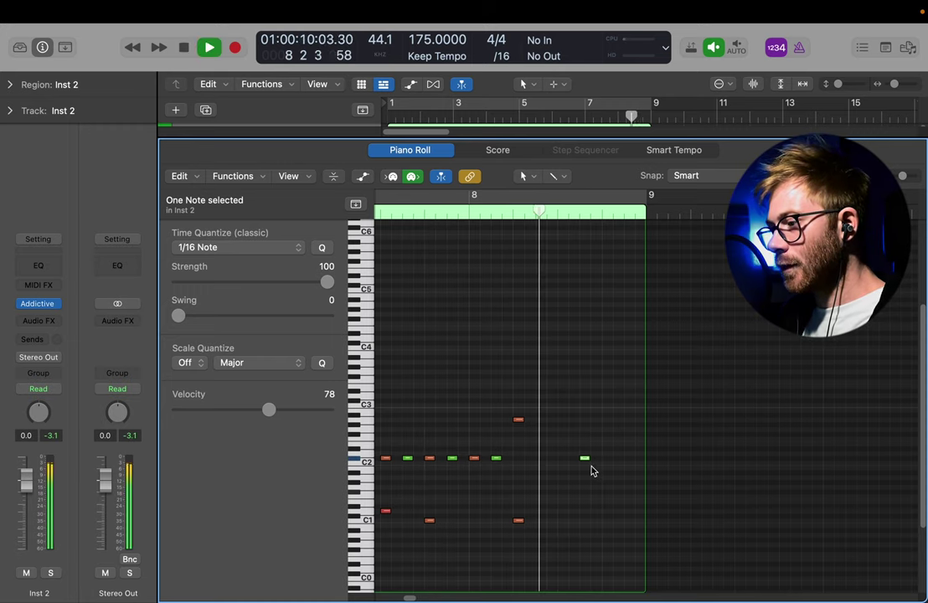
- Move the copied C#2 note to position 8 2 2 1, right after the A2 note, and play it
{"action": "left_click_drag", "start_coordinate": [585, 460], "coordinate": [530, 460]}
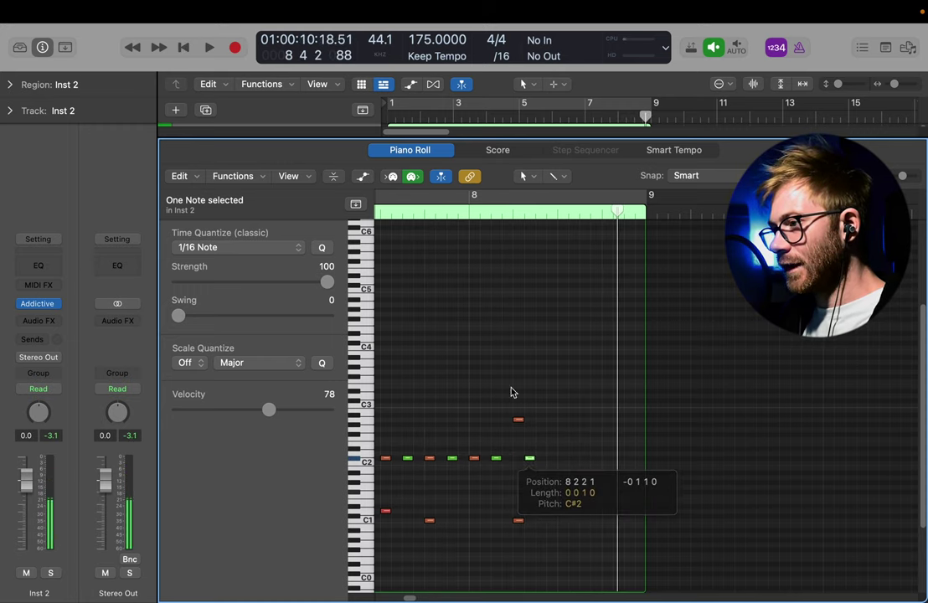
{"action": "left_click", "coordinate": [459, 214]}
{"action": "key", "text": "space"}
- Examine how bar 8's A2 note, C1 kick and following C#2 note line up around beat 2
{"action": "key", "text": "super+Left"}
{"action": "scroll", "coordinate": [459, 416], "scroll_direction": "left", "scroll_amount": 8}
{"action": "scroll", "coordinate": [759, 452], "scroll_direction": "right", "scroll_amount": 3}
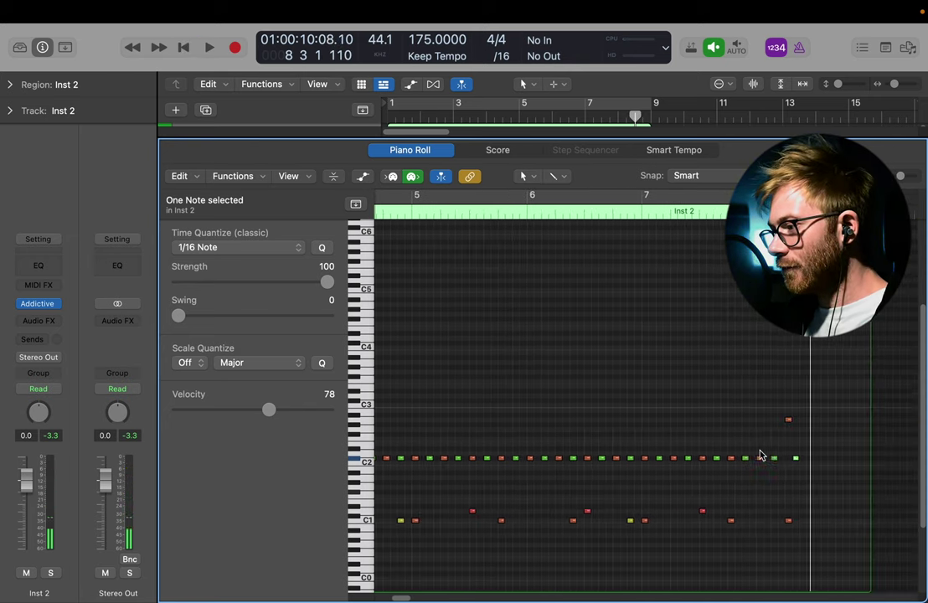
{"action": "key", "text": "super+Right"}
{"action": "key", "text": "super+Right"}
{"action": "key", "text": "super+Right"}
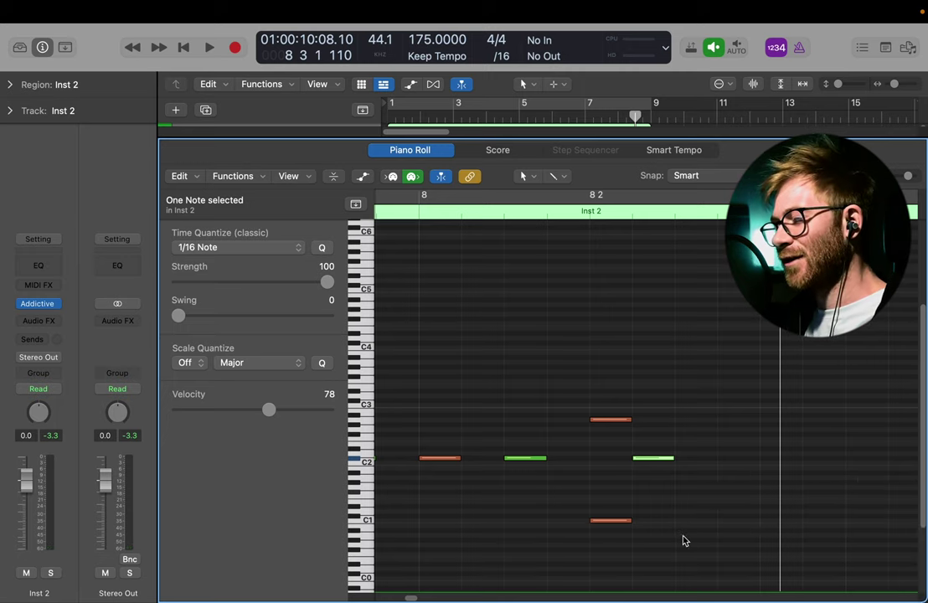
{"action": "key", "text": "super+Left"}
{"action": "scroll", "coordinate": [683, 542], "scroll_direction": "right", "scroll_amount": 2}
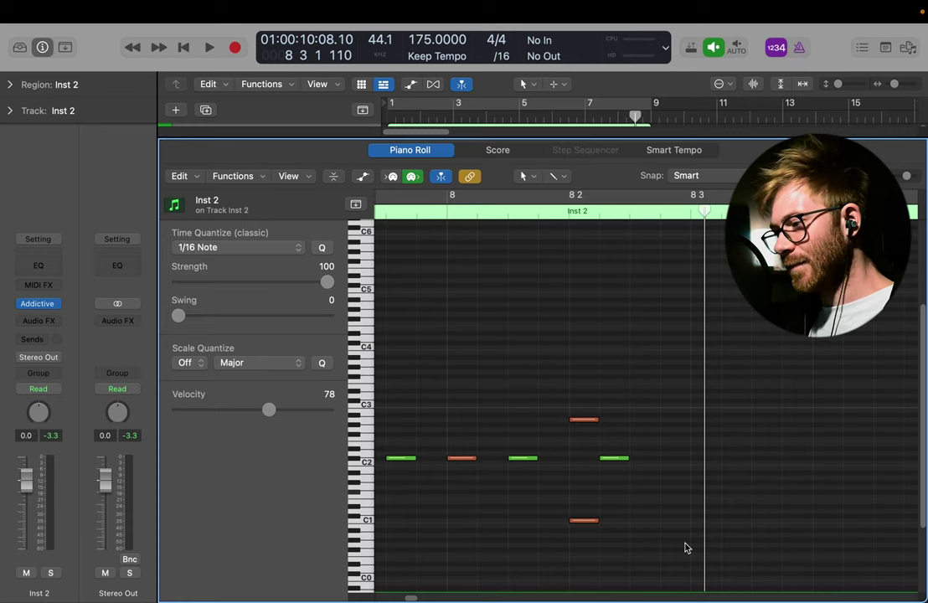
{"action": "mouse_move", "coordinate": [594, 525]}
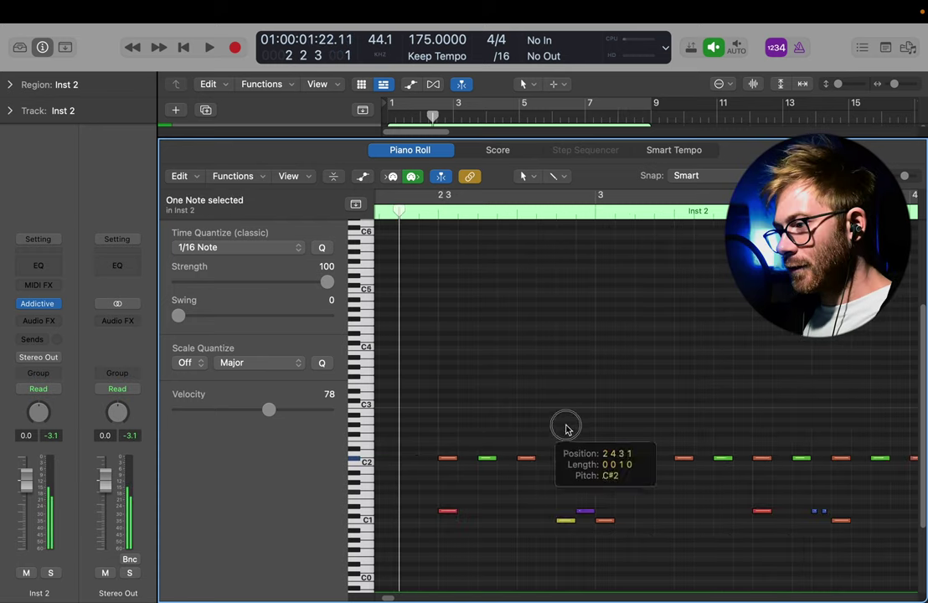
- Raise the C#2 notes at 2 4 3 and 3 1 3 to A2, and shift bar 3's downbeat C1 kick to 3 1 3
{"action": "left_click_drag", "start_coordinate": [564, 425], "coordinate": [584, 367]}
{"action": "key", "text": "t"}
{"action": "key", "text": "v"}
{"action": "key", "text": "Escape"}
{"action": "key", "text": "Escape"}
{"action": "left_click_drag", "start_coordinate": [605, 520], "coordinate": [644, 520]}
{"action": "left_click_drag", "start_coordinate": [644, 457], "coordinate": [663, 340]}
- Raise the velocities of the two new A2 notes, setting the one at 2 4 3 to 105, and play the passage
{"action": "key", "text": "t"}
{"action": "key", "text": "v"}
{"action": "key", "text": "t"}
{"action": "key", "text": "space"}
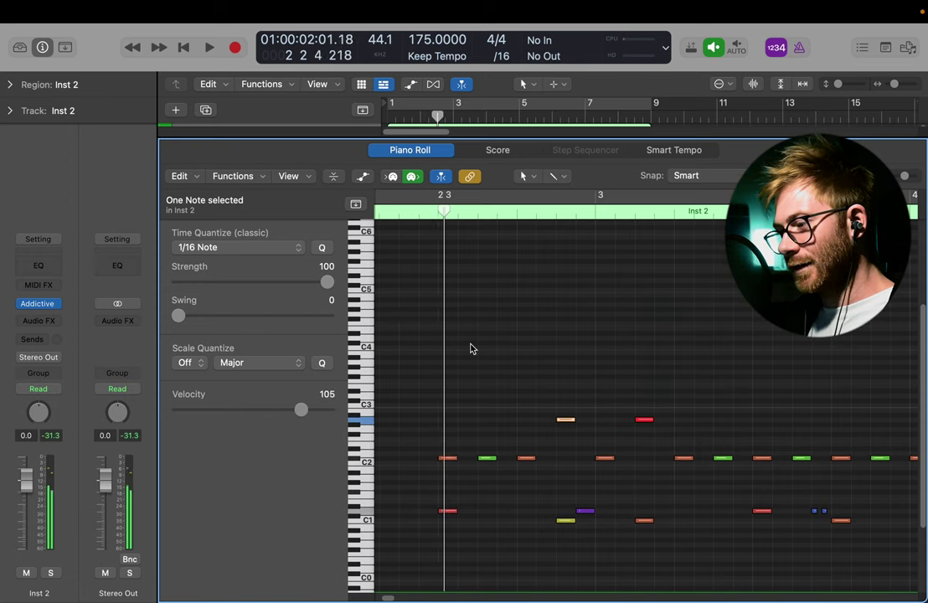
{"action": "key", "text": "space"}
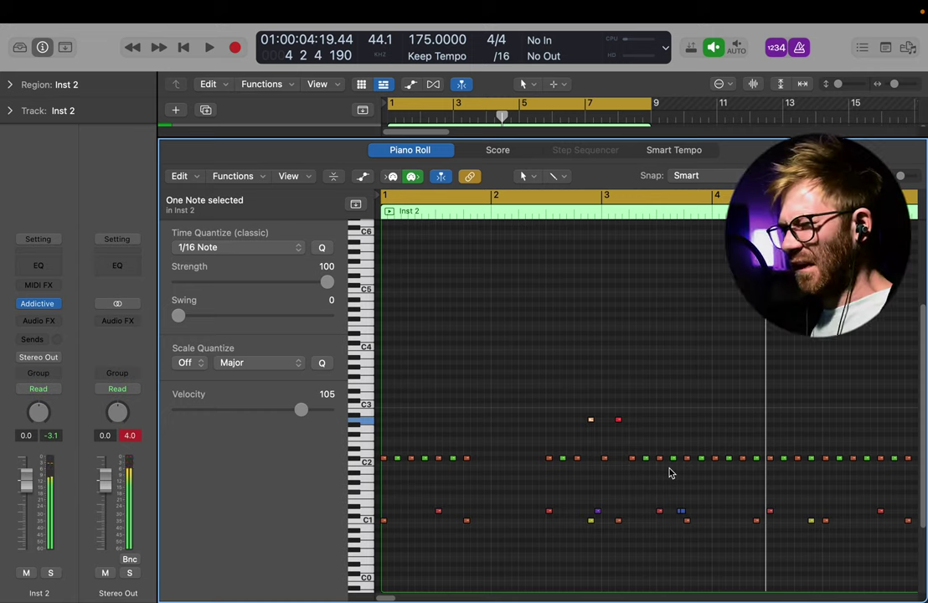
- Set the velocity of the A2 note at 3 1 3 to 116
{"action": "key", "text": "t"}
{"action": "key", "text": "t"}
{"action": "key", "text": "t"}
{"action": "key", "text": "v"}
{"action": "left_click_drag", "start_coordinate": [618, 420], "coordinate": [620, 446]}
{"action": "key", "text": "t"}
{"action": "key", "text": "t"}
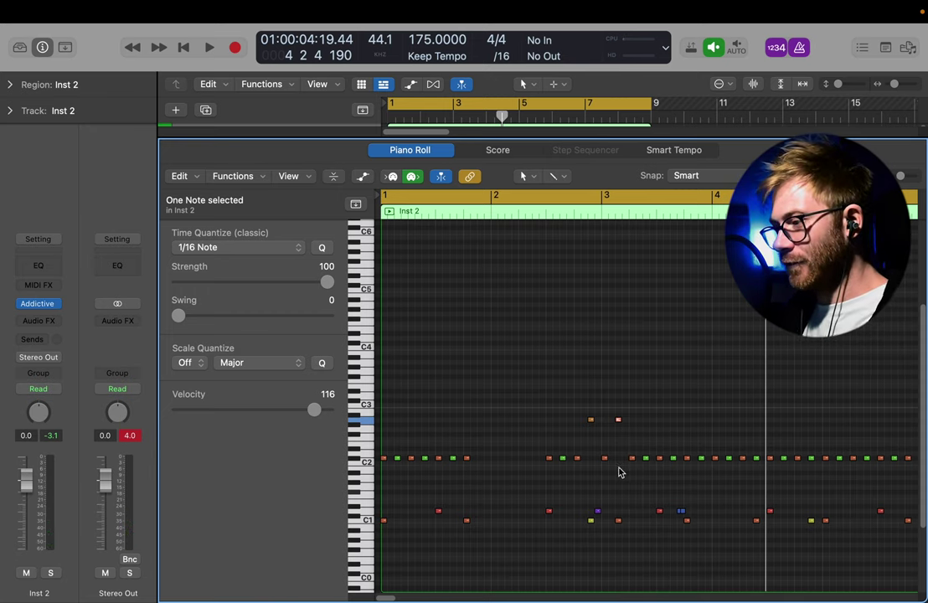
{"action": "key", "text": "t"}
{"action": "key", "text": "t"}
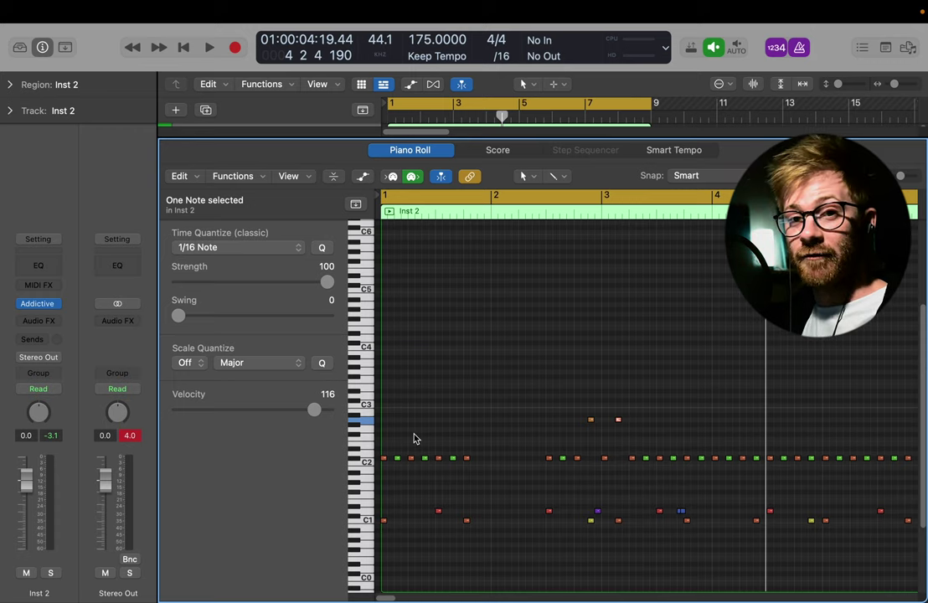
- Play the whole beat from the start through bar 8
{"action": "key", "text": "Return"}
{"action": "key", "text": "space"}
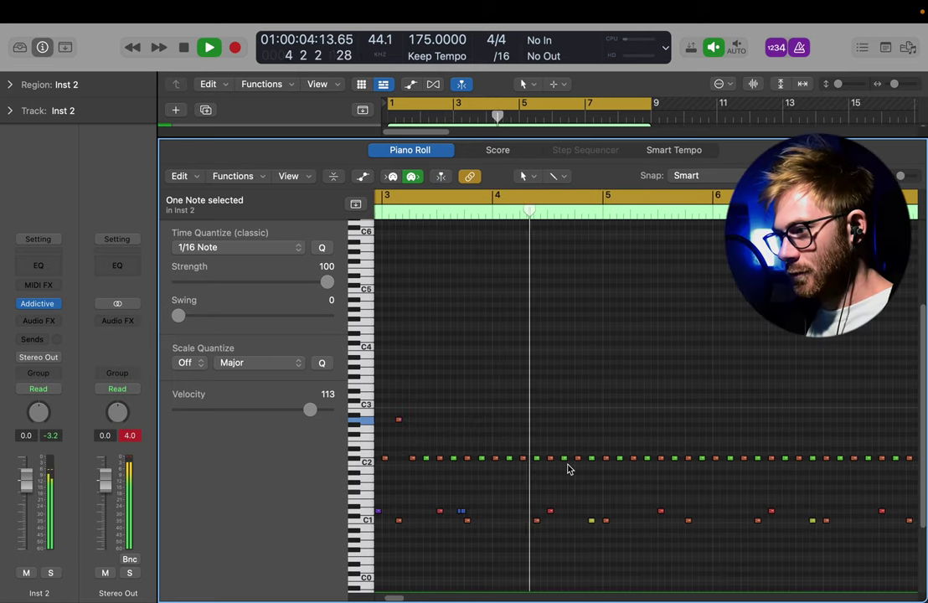
{"action": "left_click_drag", "start_coordinate": [489, 484], "coordinate": [518, 450]}
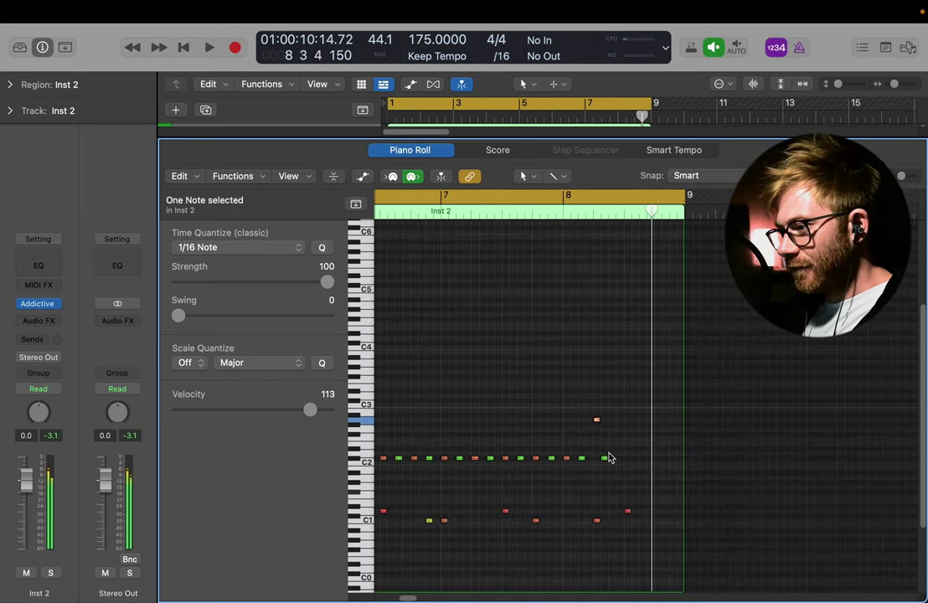
- Clear the A2 note from beat 2 of bar 8 and fill beats 1 to 3 with consecutive C#2 sixteenth notes
{"action": "key", "text": "super+z"}
{"action": "left_click", "coordinate": [527, 196]}
{"action": "left_click_drag", "start_coordinate": [449, 211], "coordinate": [440, 211]}
{"action": "scroll", "coordinate": [562, 457], "scroll_direction": "up", "scroll_amount": 3}
{"action": "key", "text": "t"}
{"action": "left_click", "coordinate": [662, 478]}
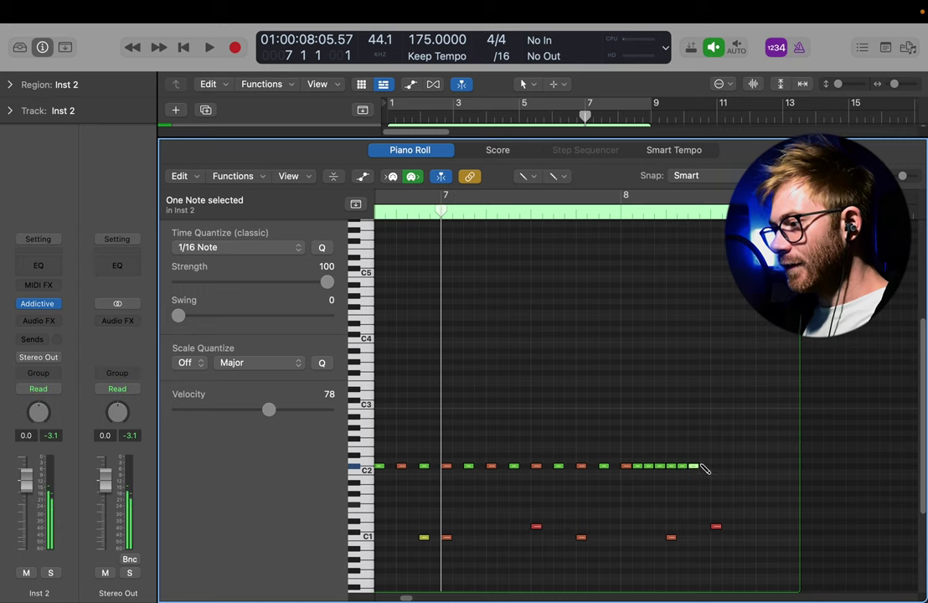
{"action": "left_click", "coordinate": [714, 467]}
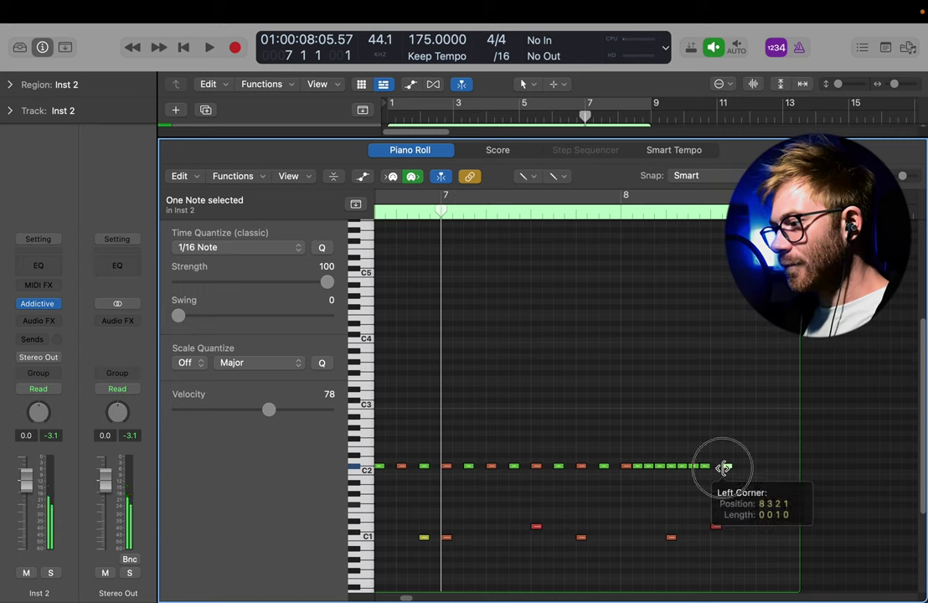
{"action": "key", "text": "t"}
{"action": "left_click", "coordinate": [662, 468]}
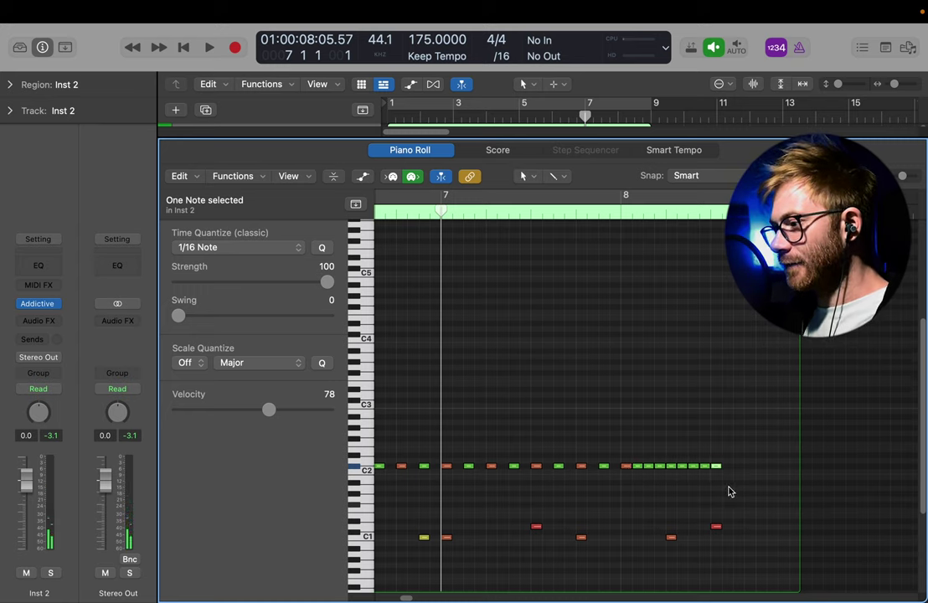
- Quantize bar 8's nine C#2 notes to 1/8 Triplet (1/12) and play the triplet hi-hat pattern
{"action": "left_click_drag", "start_coordinate": [727, 502], "coordinate": [630, 426]}
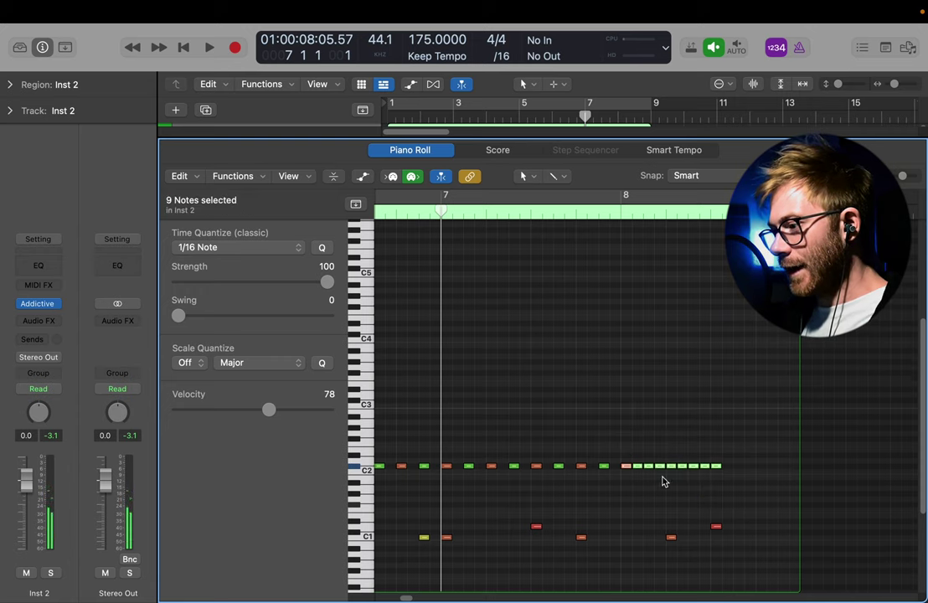
{"action": "scroll", "coordinate": [669, 480], "scroll_direction": "up", "scroll_amount": 3, "text": "alt"}
{"action": "scroll", "coordinate": [662, 494], "scroll_direction": "down", "scroll_amount": 2}
{"action": "scroll", "coordinate": [658, 496], "scroll_direction": "right", "scroll_amount": 1, "text": "alt"}
{"action": "scroll", "coordinate": [654, 500], "scroll_direction": "down", "scroll_amount": 2}
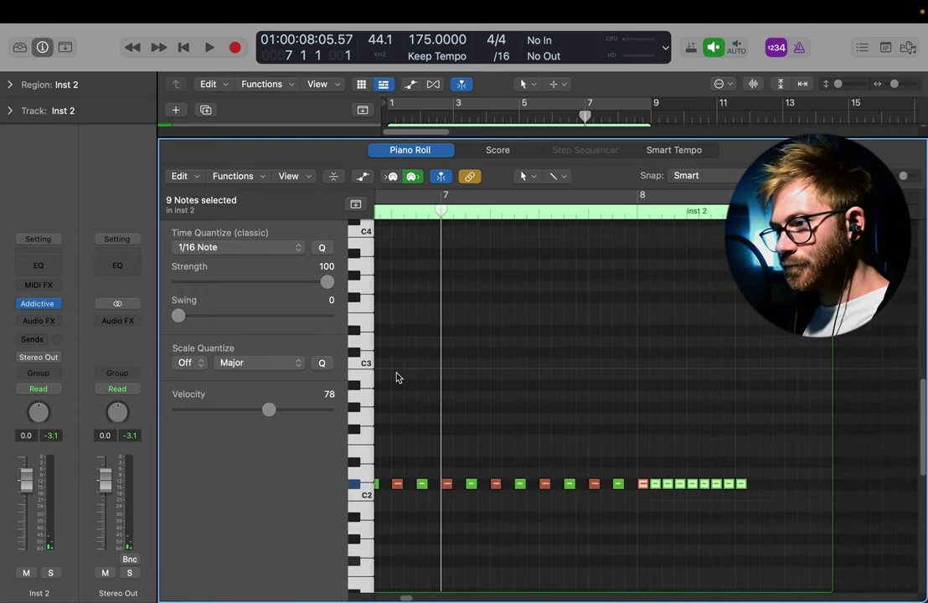
{"action": "left_click", "coordinate": [276, 248]}
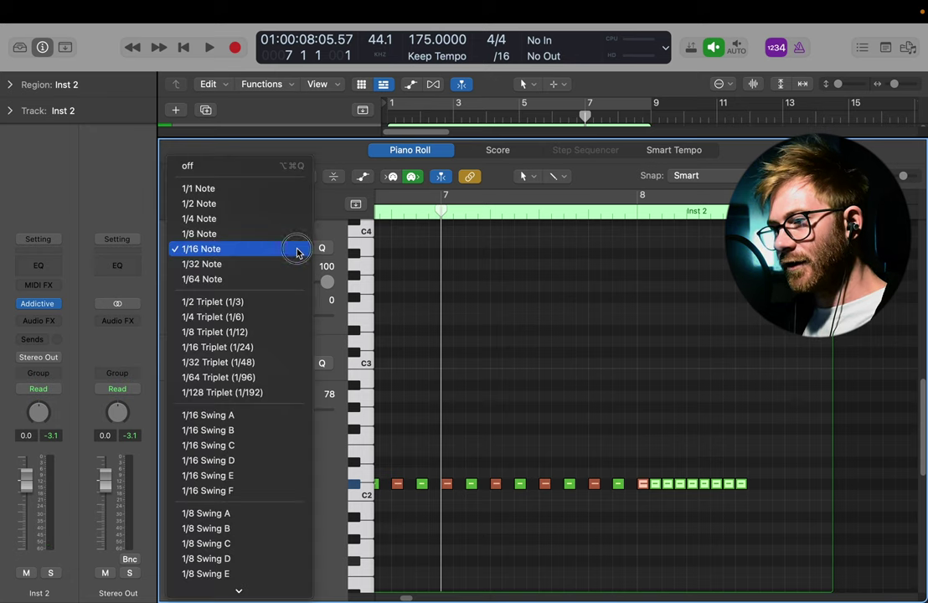
{"action": "left_click", "coordinate": [255, 338]}
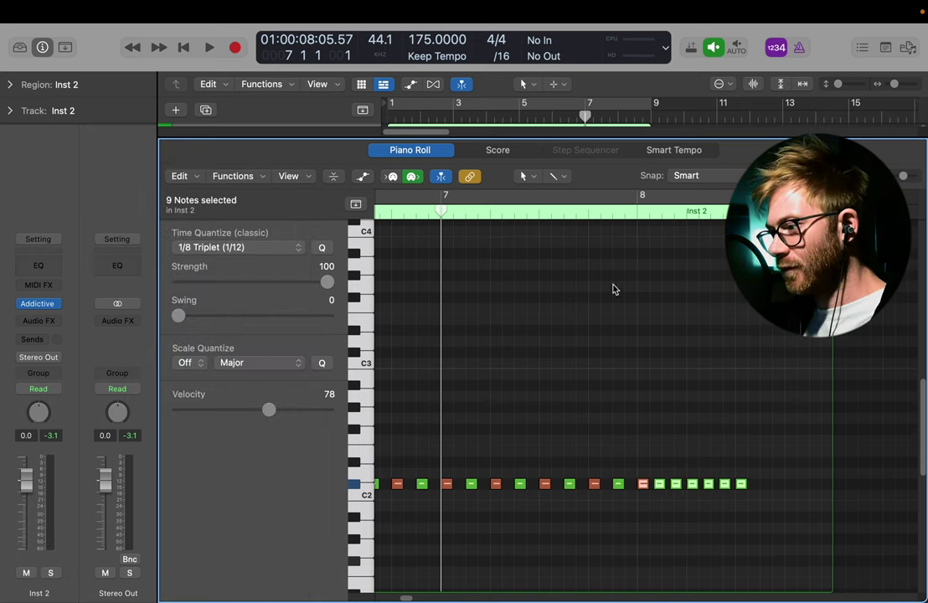
{"action": "key", "text": "space"}
{"action": "scroll", "coordinate": [621, 456], "scroll_direction": "down", "scroll_amount": 4}
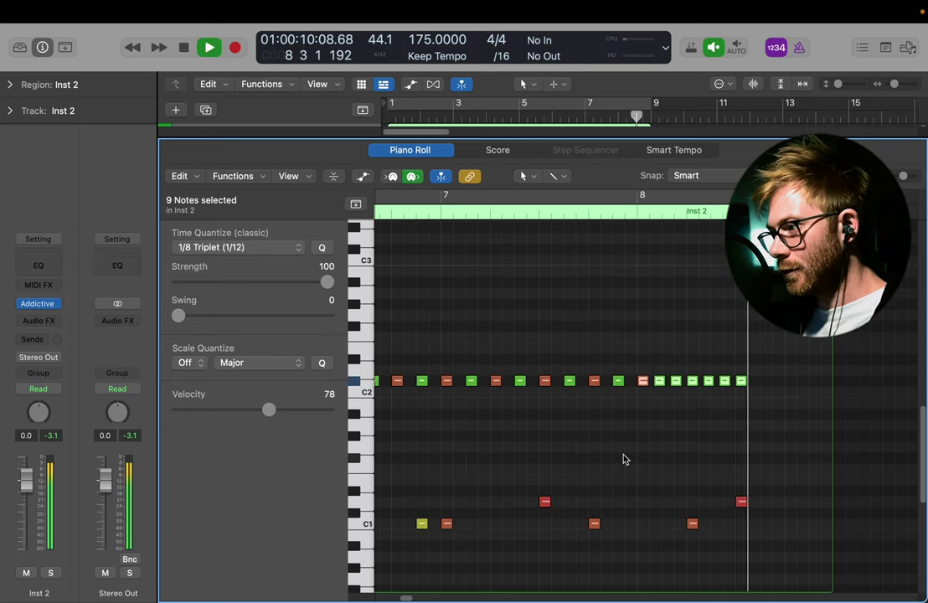
{"action": "key", "text": "space"}
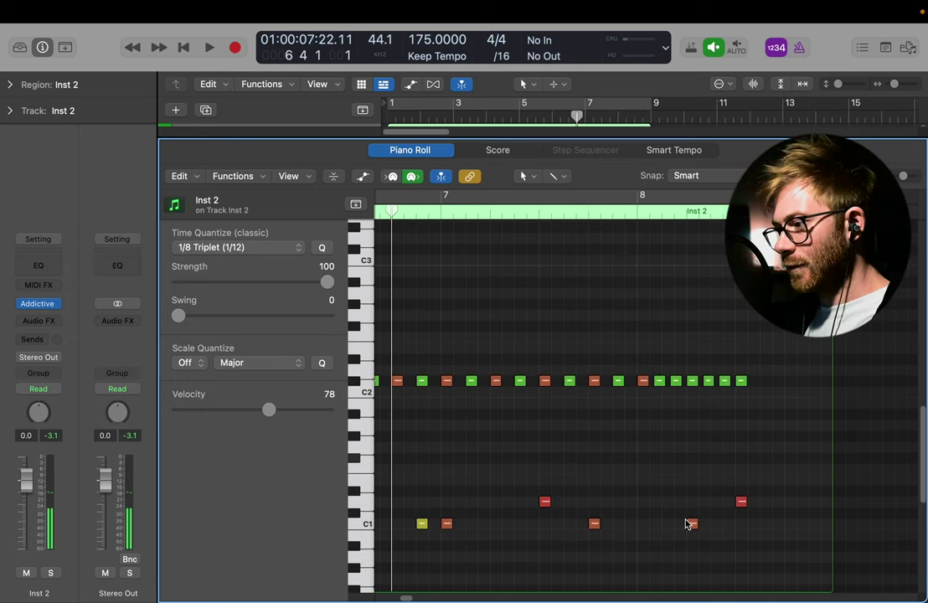
- Move the C1 kick on beat 2 of bar 8 to beat 1 and play bar 8 as a loop
{"action": "left_click_drag", "start_coordinate": [692, 523], "coordinate": [643, 523]}
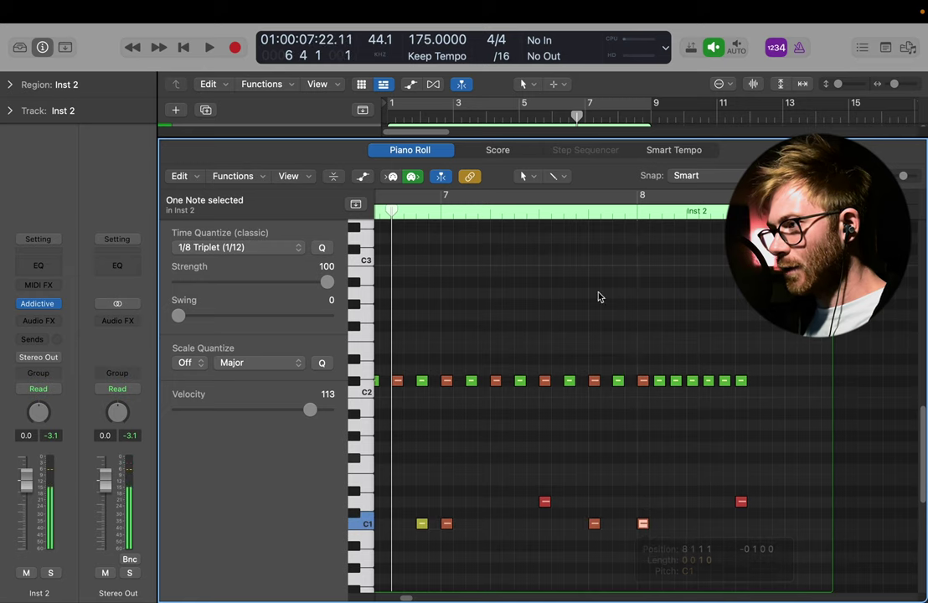
{"action": "left_click", "coordinate": [645, 190]}
{"action": "key", "text": "space"}
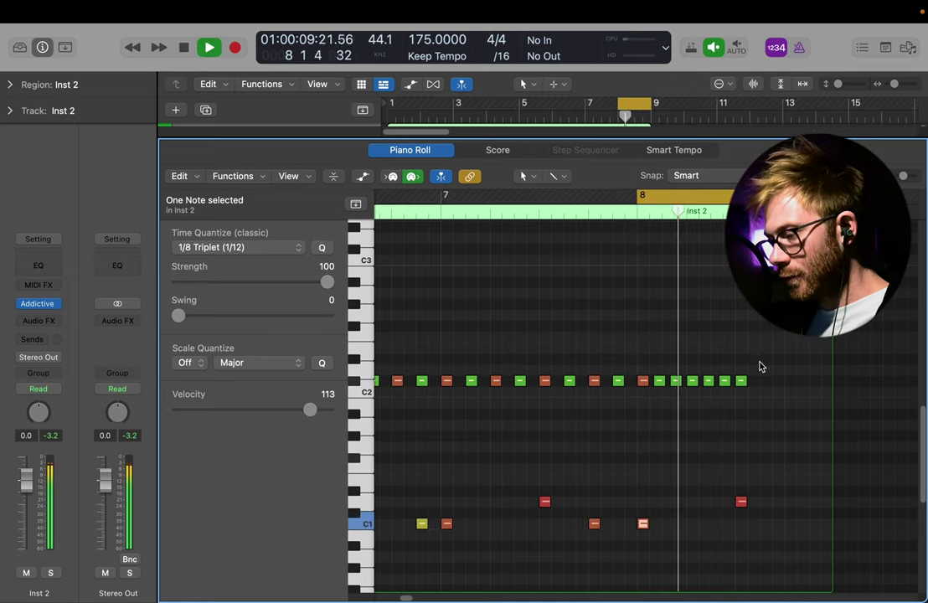
- Copy bar 8's C1 kick to the third, fifth and sixth triplet positions beneath the C#2 hi-hat notes
{"action": "left_click", "coordinate": [758, 441]}
{"action": "key", "text": "space"}
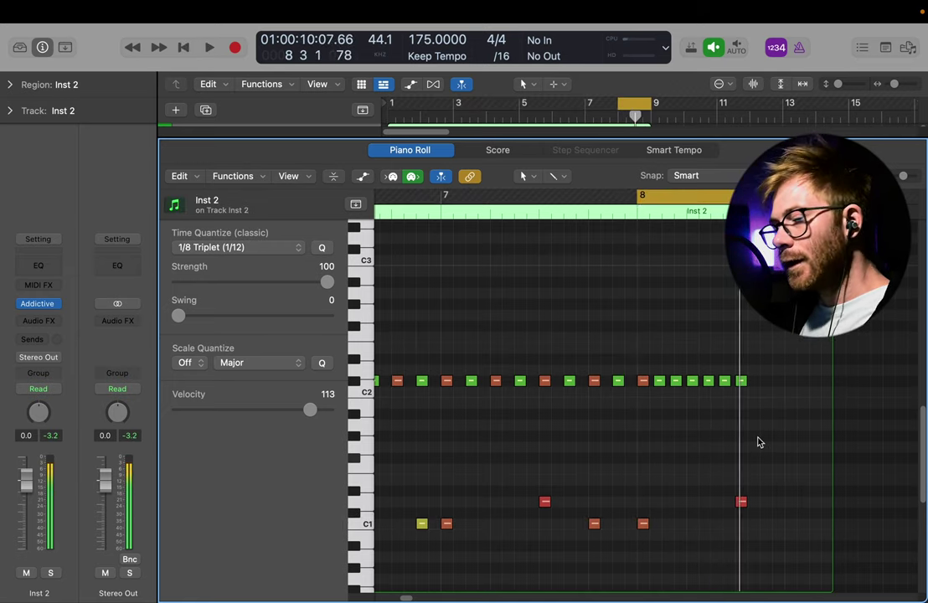
{"action": "key", "text": "super+Left"}
{"action": "key", "text": "super+Right"}
{"action": "key", "text": "super+Right"}
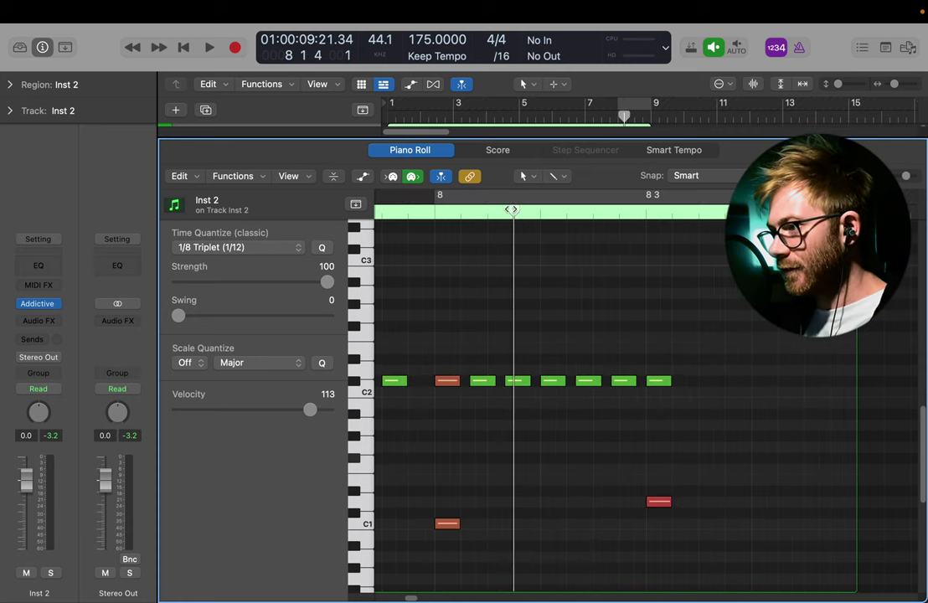
{"action": "left_click_drag", "start_coordinate": [514, 211], "coordinate": [506, 213]}
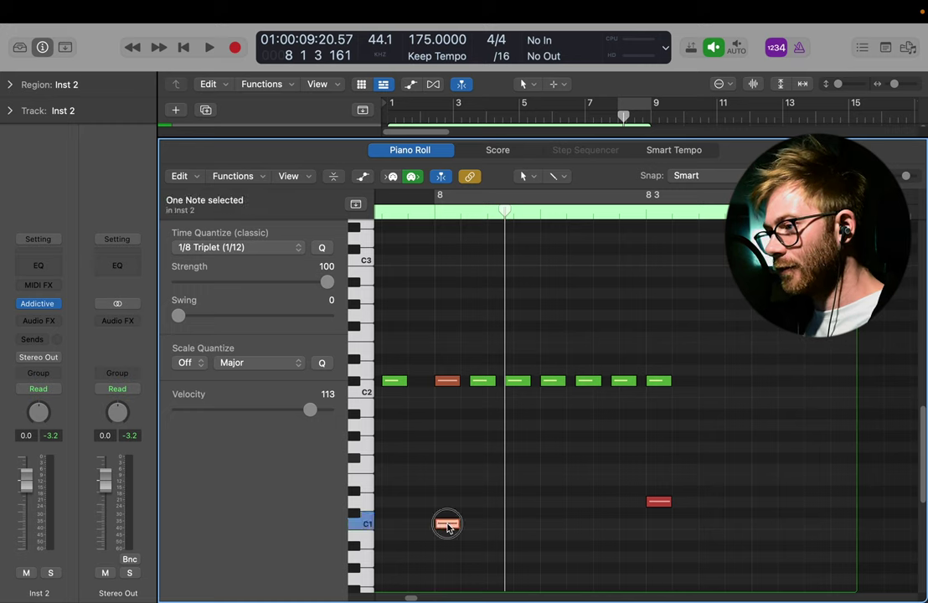
{"action": "left_click_drag", "start_coordinate": [447, 525], "coordinate": [619, 524]}
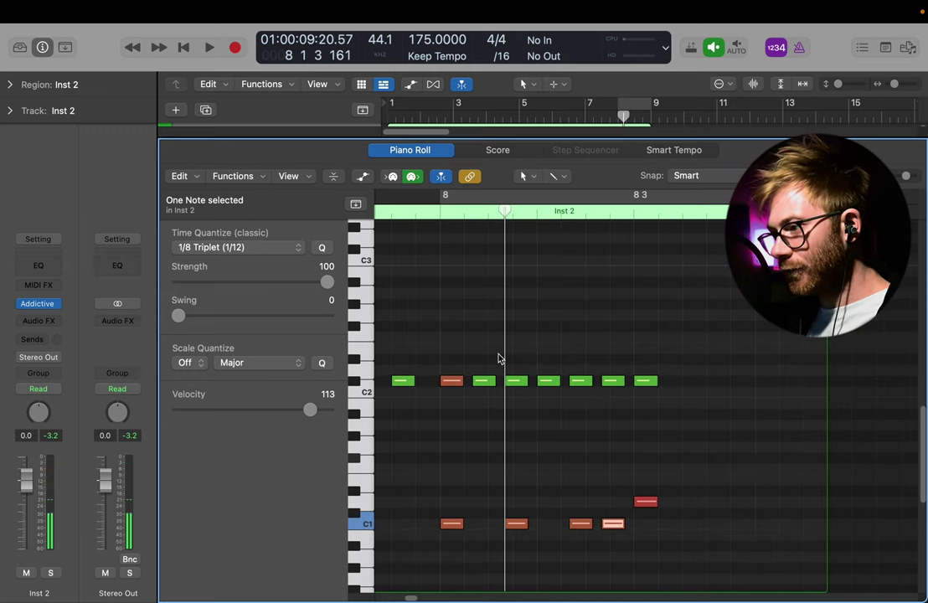
- Play the kick triplets from bar 7 into bar 8
{"action": "scroll", "coordinate": [498, 358], "scroll_direction": "left", "scroll_amount": 3}
{"action": "left_click", "coordinate": [424, 217]}
{"action": "key", "text": "space"}
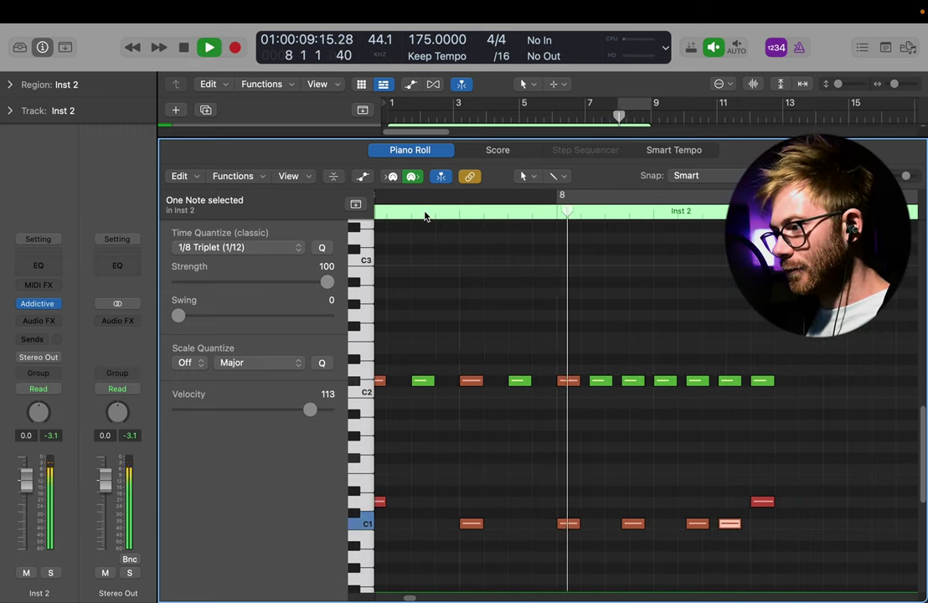
{"action": "key", "text": "space"}
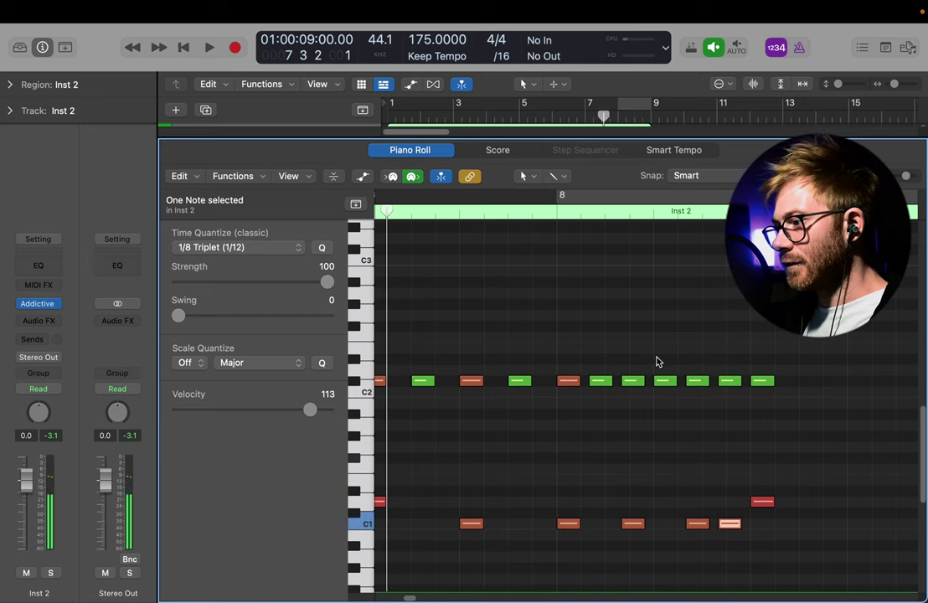
- Replace bar 8's third triplet C#2 note with an A2 crash accent and play from late bar 7 into bar 8
{"action": "left_click_drag", "start_coordinate": [634, 386], "coordinate": [638, 201]}
{"action": "key", "text": "t"}
{"action": "key", "text": "e"}
{"action": "left_click", "coordinate": [637, 379]}
{"action": "key", "text": "t"}
{"action": "key", "text": "t"}
{"action": "left_click", "coordinate": [465, 208]}
{"action": "key", "text": "space"}
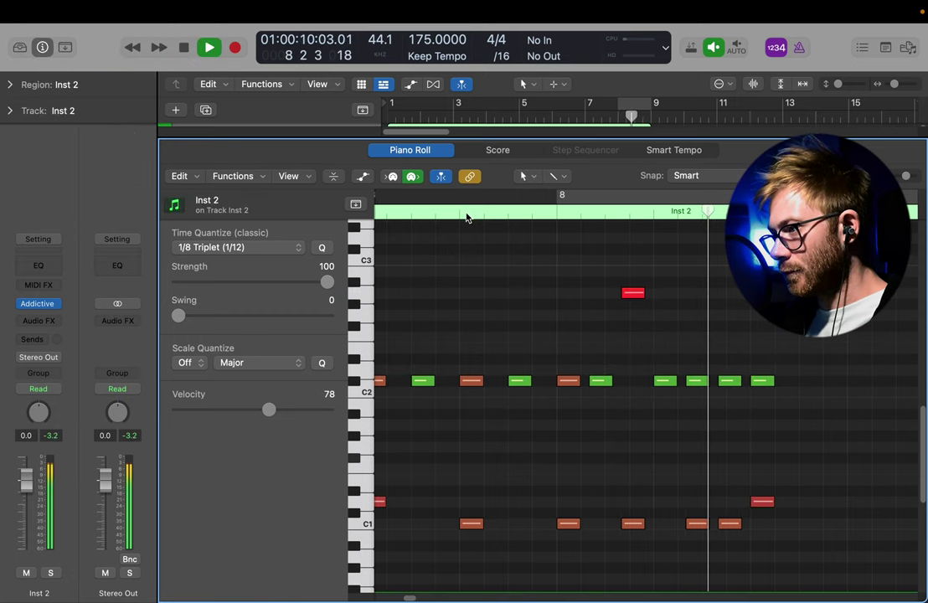
{"action": "key", "text": "space"}
{"action": "left_click", "coordinate": [461, 213]}
- Raise the velocity of bar 8's new A2 crash note to 107
{"action": "key", "text": "t"}
{"action": "key", "text": "v"}
{"action": "left_click_drag", "start_coordinate": [634, 295], "coordinate": [637, 325]}
{"action": "key", "text": "t"}
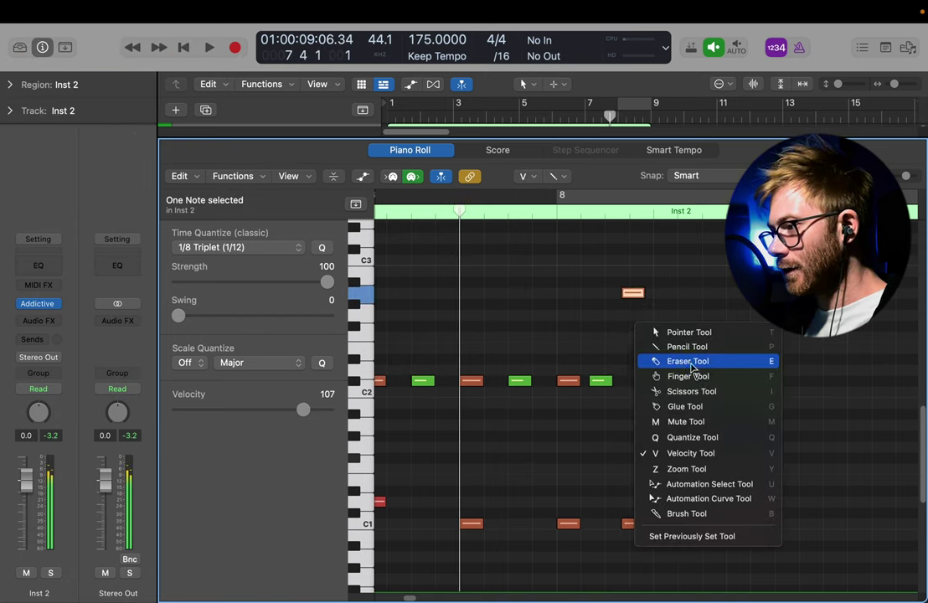
{"action": "key", "text": "t"}
- Copy bar 8's sixth triplet C#2 note to A2, raise its velocity to 106, and play the bar
{"action": "left_click_drag", "start_coordinate": [730, 381], "coordinate": [726, 244]}
{"action": "key", "text": "t"}
{"action": "key", "text": "v"}
{"action": "key", "text": "space"}
{"action": "key", "text": "t"}
{"action": "key", "text": "t"}
{"action": "key", "text": "space"}
- Extend the cycle range back to bar 1 and repeat the eight-bar beat through bar 16
{"action": "left_click", "coordinate": [626, 113]}
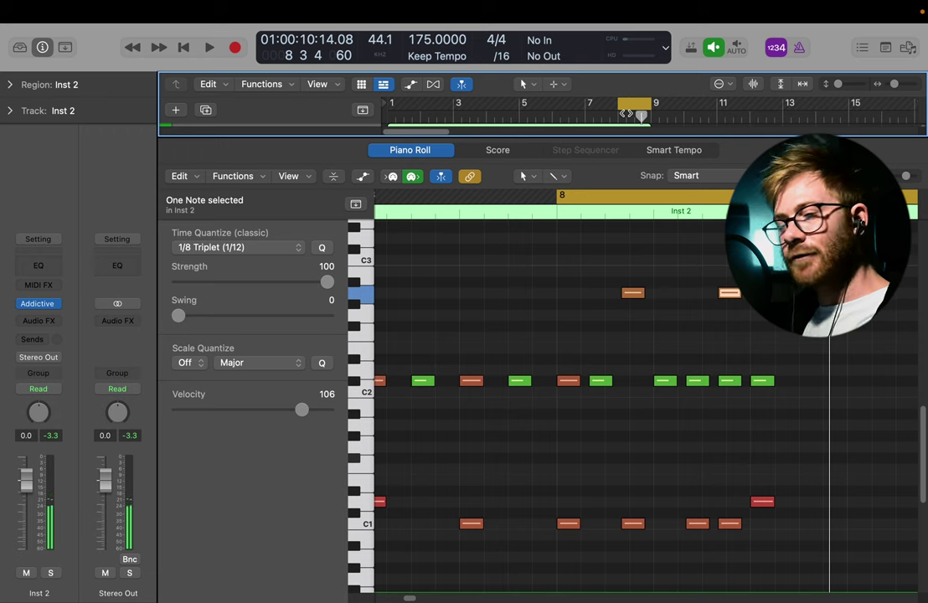
{"action": "key", "text": "super+Left"}
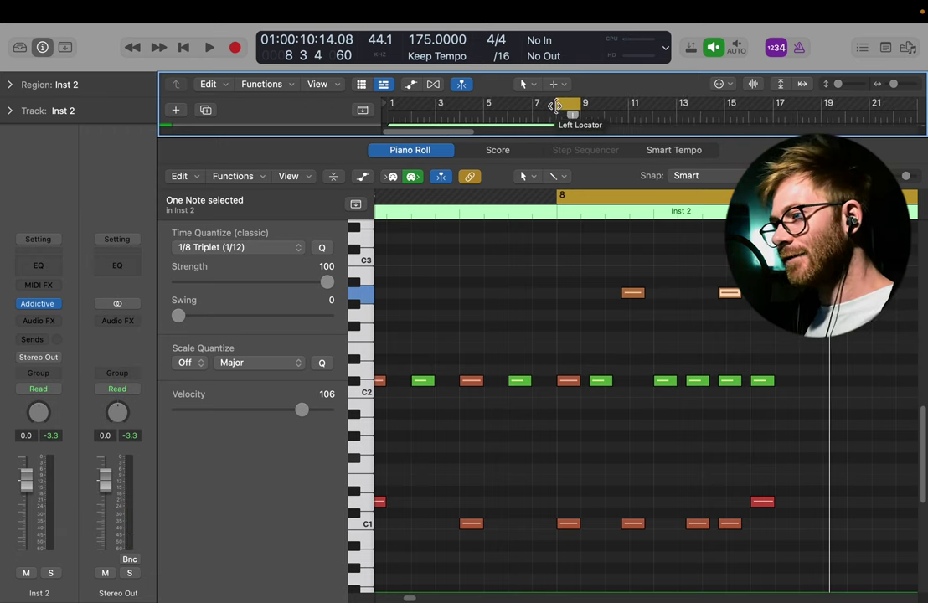
{"action": "left_click_drag", "start_coordinate": [555, 105], "coordinate": [293, 83]}
{"action": "scroll", "coordinate": [550, 415], "scroll_direction": "down", "scroll_amount": 5}
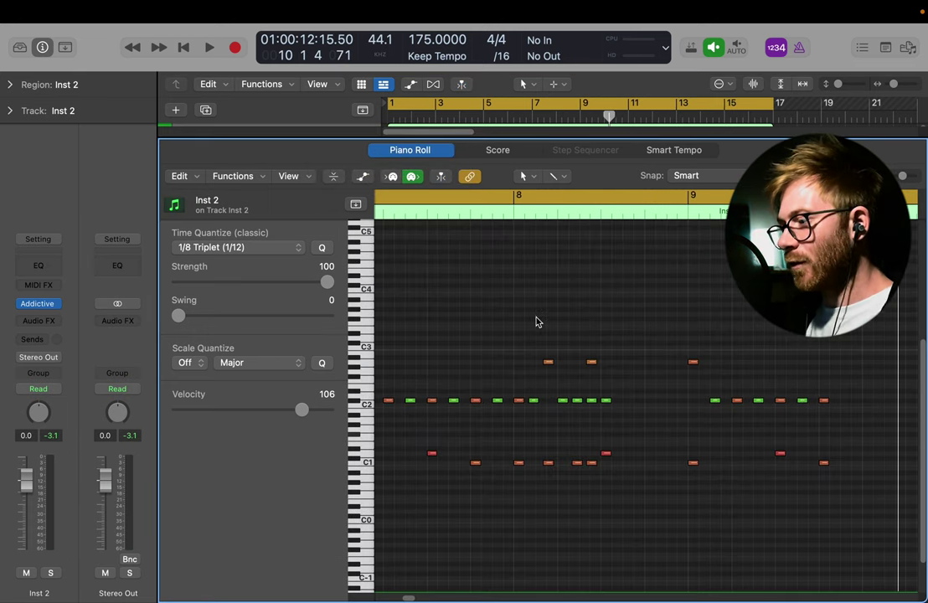
- Play the extended beat from bar 1 into bar 2
{"action": "key", "text": "Return"}
{"action": "key", "text": "space"}
{"action": "key", "text": "t"}
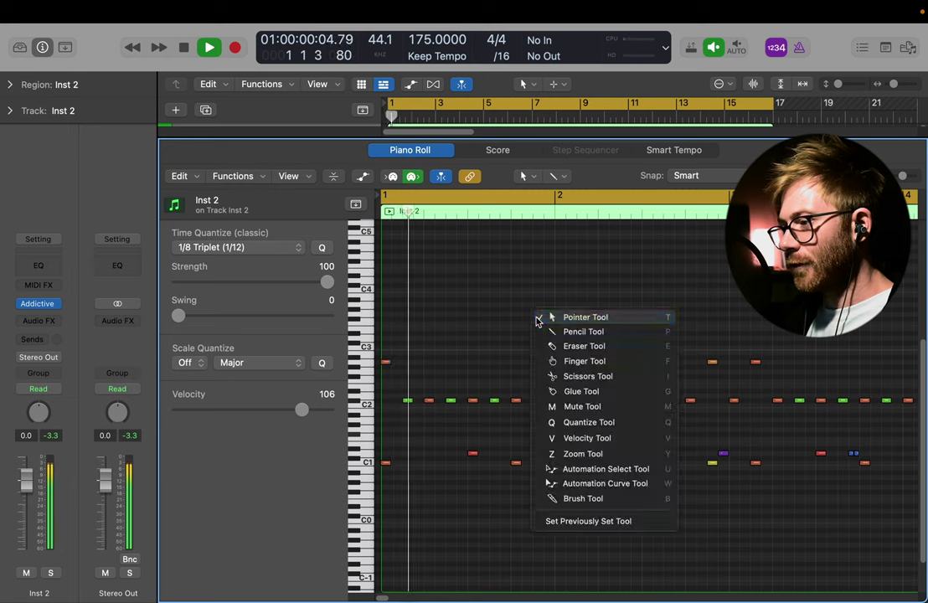
{"action": "key", "text": "Escape"}
{"action": "scroll", "coordinate": [571, 463], "scroll_direction": "right", "scroll_amount": 3}
{"action": "key", "text": "space"}
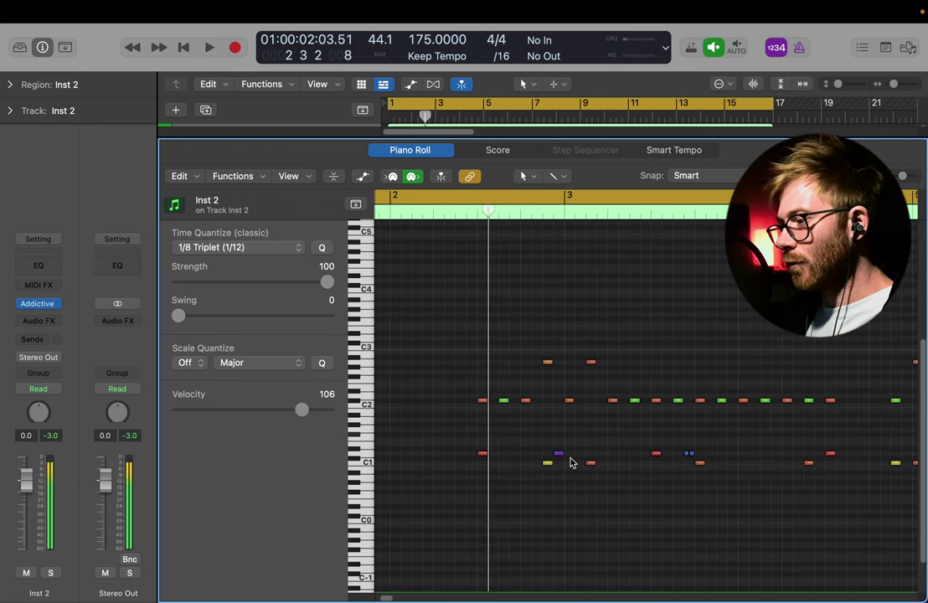
- Turn off the cycle and play the transition from bar 8 into bar 9
{"action": "scroll", "coordinate": [570, 462], "scroll_direction": "down", "scroll_amount": 4}
{"action": "scroll", "coordinate": [739, 403], "scroll_direction": "down", "scroll_amount": 1}
{"action": "scroll", "coordinate": [739, 403], "scroll_direction": "right", "scroll_amount": 4}
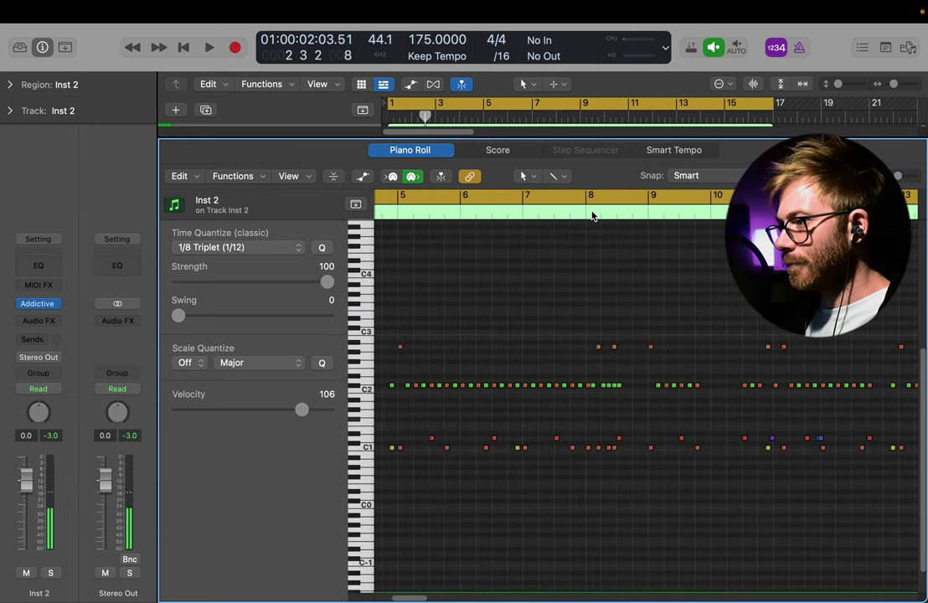
{"action": "left_click", "coordinate": [586, 203]}
{"action": "left_click", "coordinate": [615, 192]}
{"action": "key", "text": "space"}
{"action": "scroll", "coordinate": [608, 377], "scroll_direction": "right", "scroll_amount": 3}
{"action": "scroll", "coordinate": [608, 377], "scroll_direction": "up", "scroll_amount": 3}
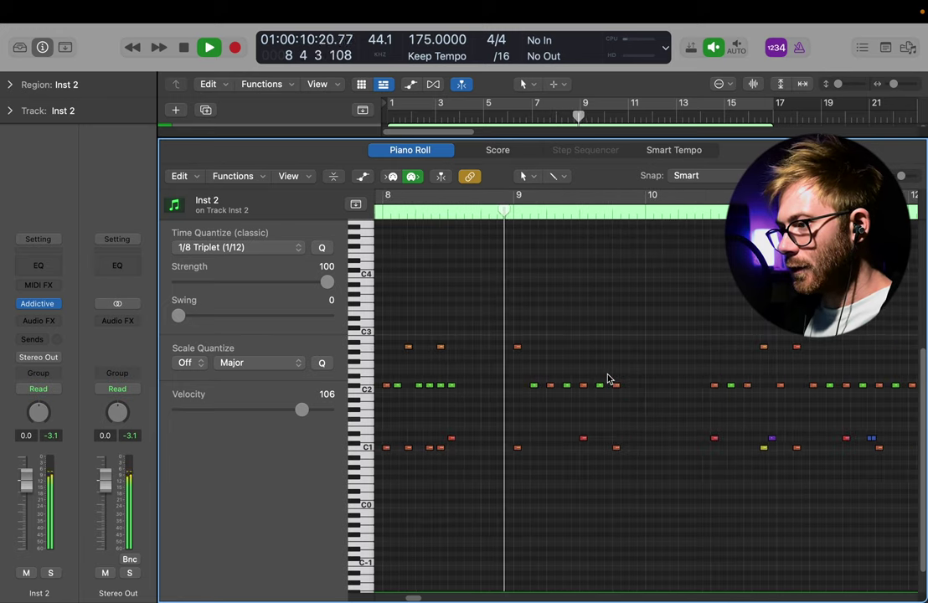
{"action": "scroll", "coordinate": [609, 377], "scroll_direction": "left", "scroll_amount": 4}
{"action": "left_click", "coordinate": [461, 197]}
{"action": "left_click", "coordinate": [642, 375], "text": "ctrl+alt"}
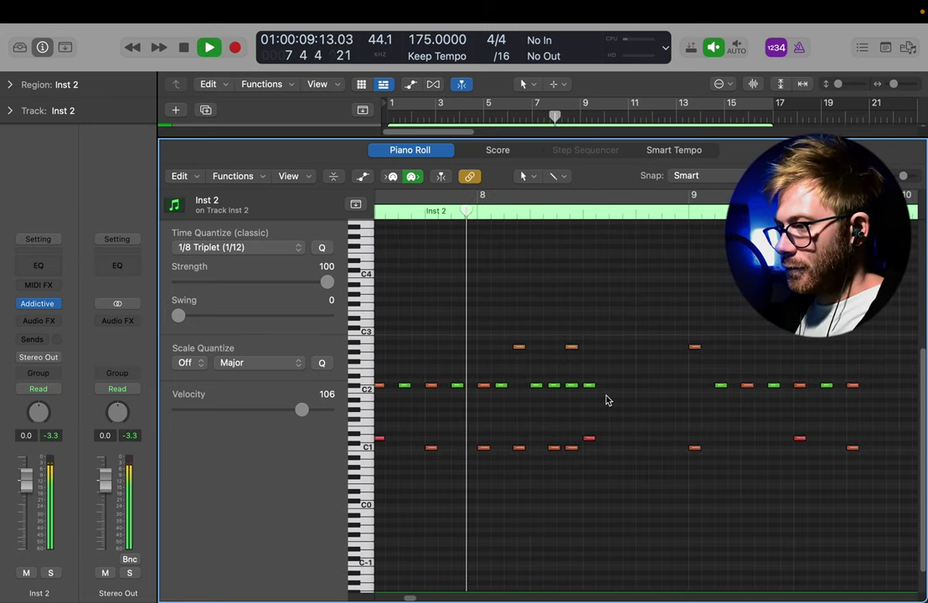
- Copy the C#2 triplet notes to fill beats 3 and 4 of bar 8
{"action": "key", "text": "t"}
{"action": "key", "text": "e"}
{"action": "key", "text": "space"}
{"action": "left_click", "coordinate": [590, 386]}
{"action": "key", "text": "t"}
{"action": "key", "text": "t"}
{"action": "mouse_move", "coordinate": [639, 408]}
{"action": "left_mouse_down"}
{"action": "mouse_move", "coordinate": [525, 379]}
{"action": "mouse_move", "coordinate": [648, 393]}
{"action": "mouse_move", "coordinate": [640, 391]}
{"action": "left_mouse_up"}
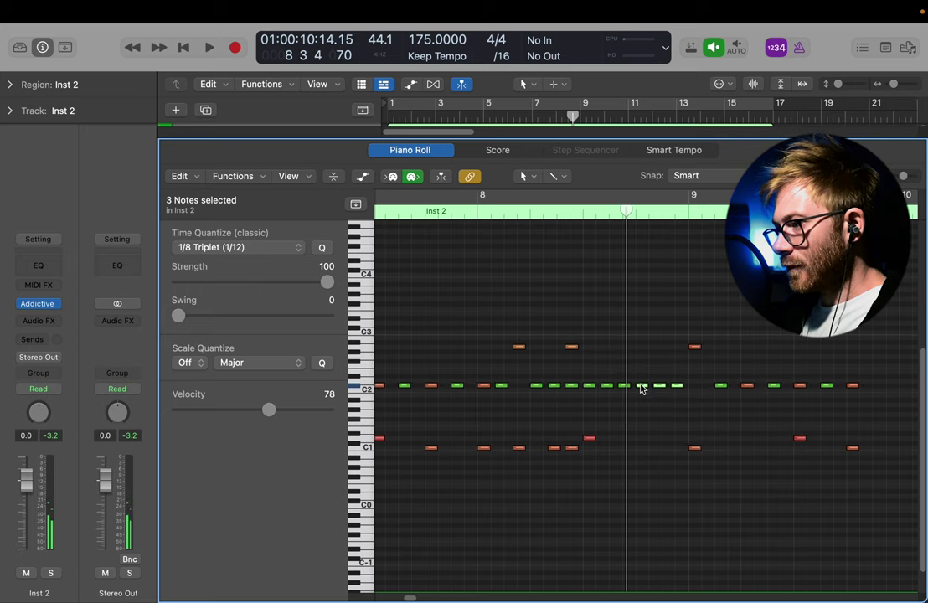
- Replace the offbeat C#2 note on beat 1 of bar 9 with three C#2 triplet notes copied from bar 8
{"action": "left_click", "coordinate": [720, 390]}
{"action": "key", "text": "t"}
{"action": "key", "text": "e"}
{"action": "left_click", "coordinate": [718, 386]}
{"action": "key", "text": "t"}
{"action": "key", "text": "t"}
{"action": "key", "text": "e"}
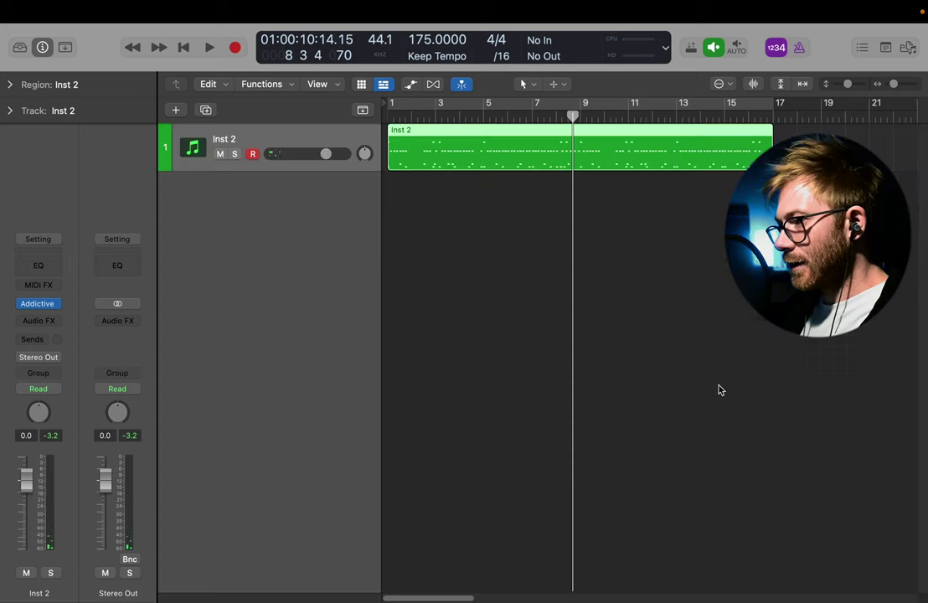
{"action": "double_click", "coordinate": [584, 145]}
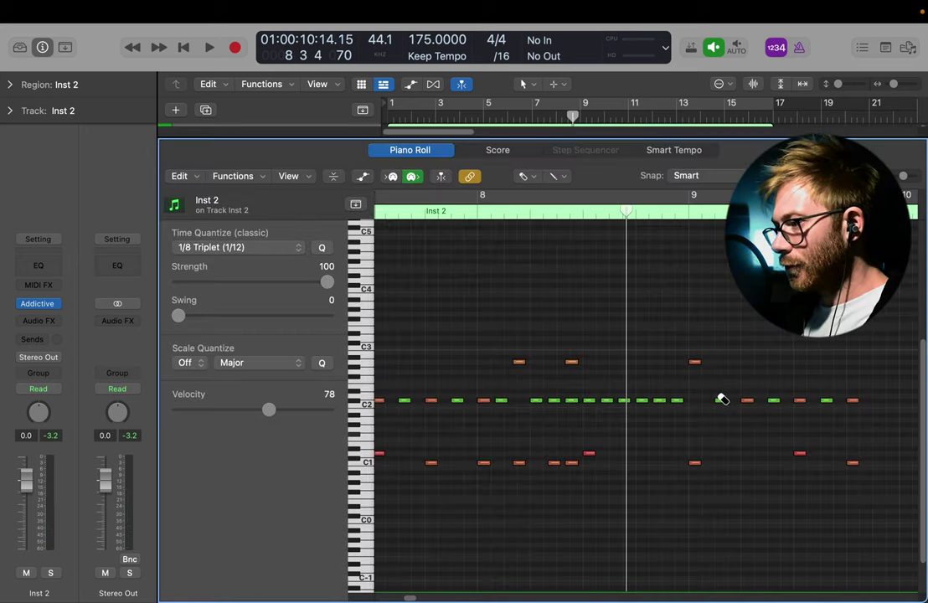
{"action": "key", "text": "t"}
{"action": "key", "text": "t"}
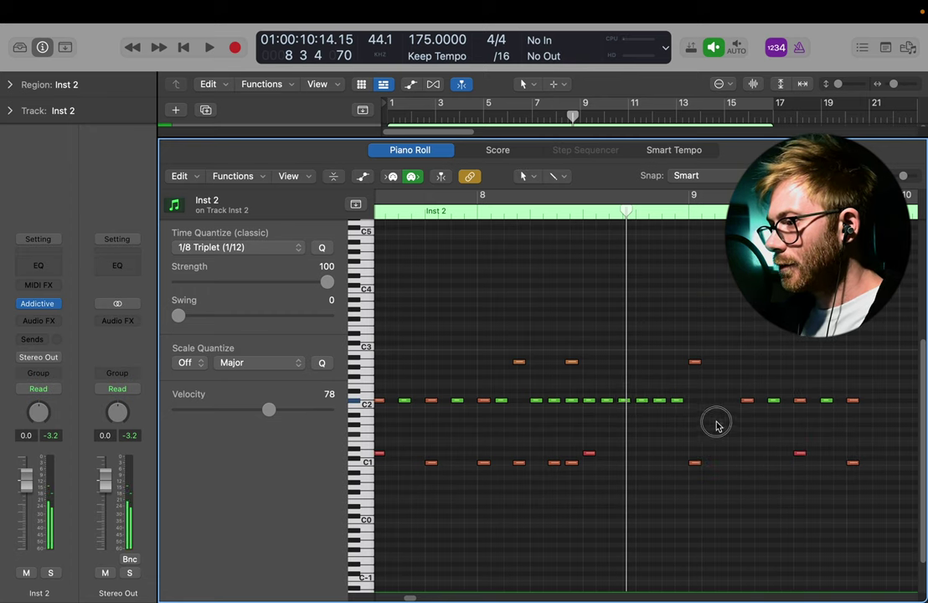
{"action": "mouse_move", "coordinate": [713, 421]}
{"action": "left_mouse_down"}
{"action": "mouse_move", "coordinate": [630, 405]}
{"action": "mouse_move", "coordinate": [697, 403]}
{"action": "left_mouse_up"}
- Replace the C#2 note at 9 2 1 1 with a copy of the C#2 note from beat 3 of bar 9
{"action": "left_click", "coordinate": [742, 419]}
{"action": "key", "text": "t"}
{"action": "key", "text": "e"}
{"action": "left_click", "coordinate": [746, 403]}
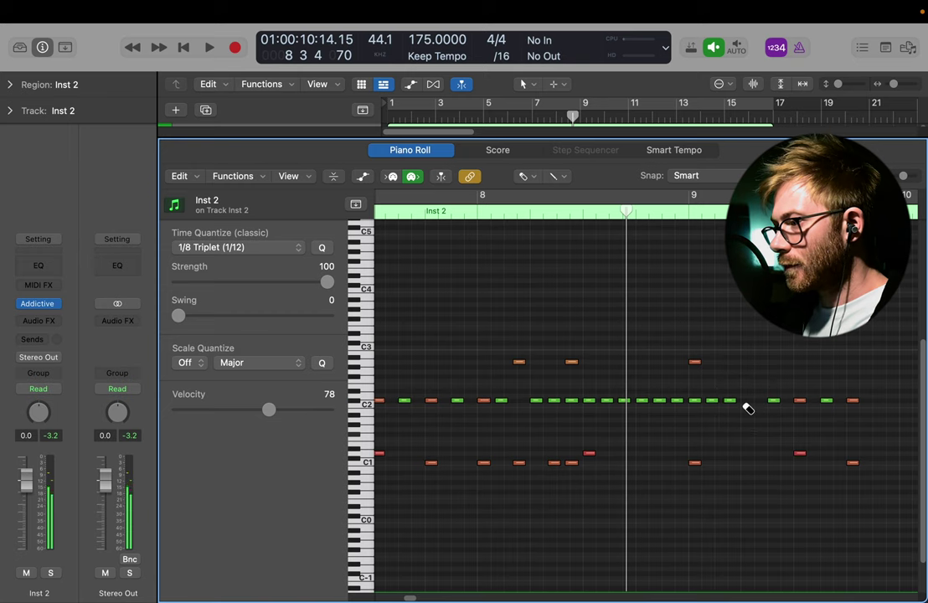
{"action": "key", "text": "t"}
{"action": "key", "text": "t"}
{"action": "left_click_drag", "start_coordinate": [800, 404], "coordinate": [748, 403]}
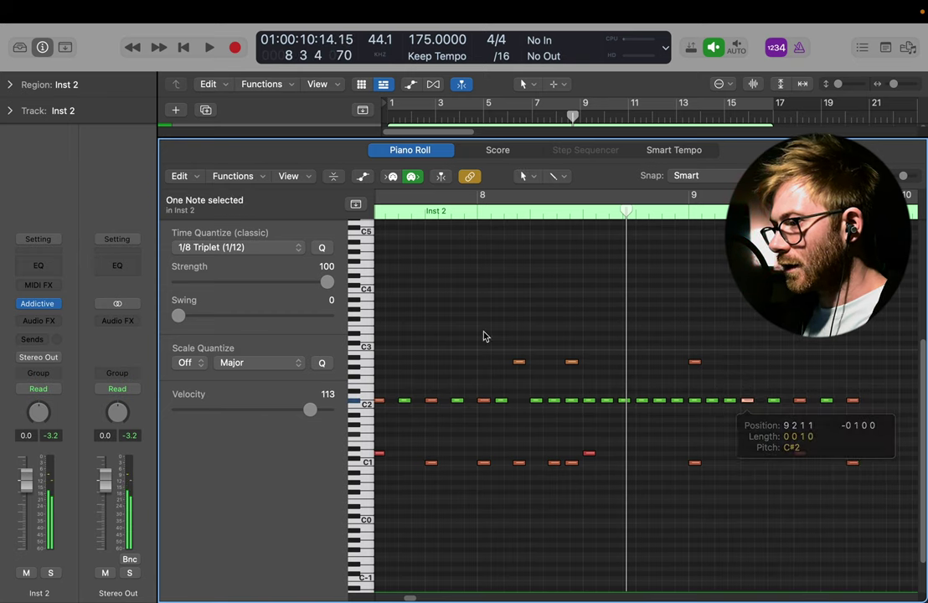
- Play the triplet hi-hat run from the end of bar 7 through the start of bar 9
{"action": "key", "text": "space"}
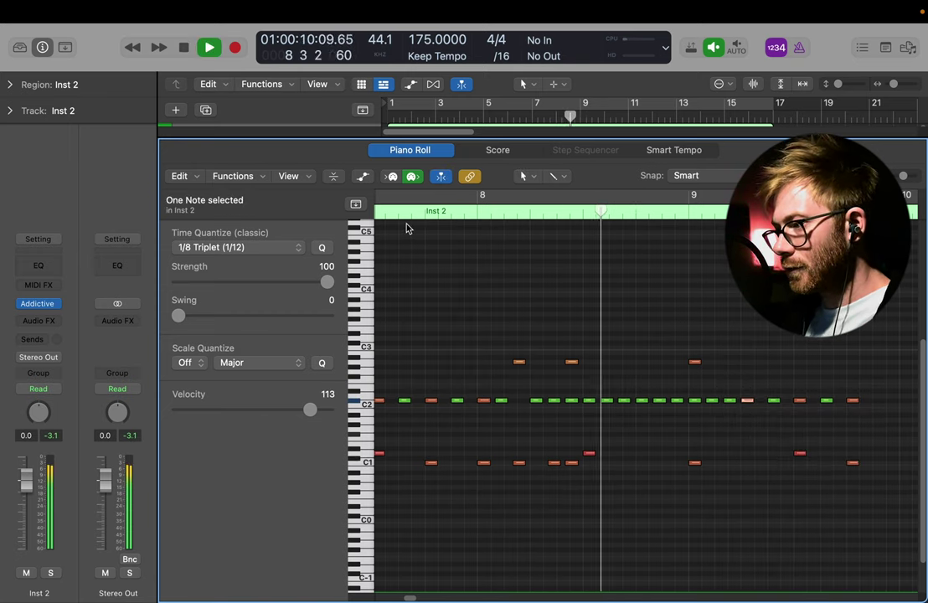
{"action": "left_click", "coordinate": [406, 214]}
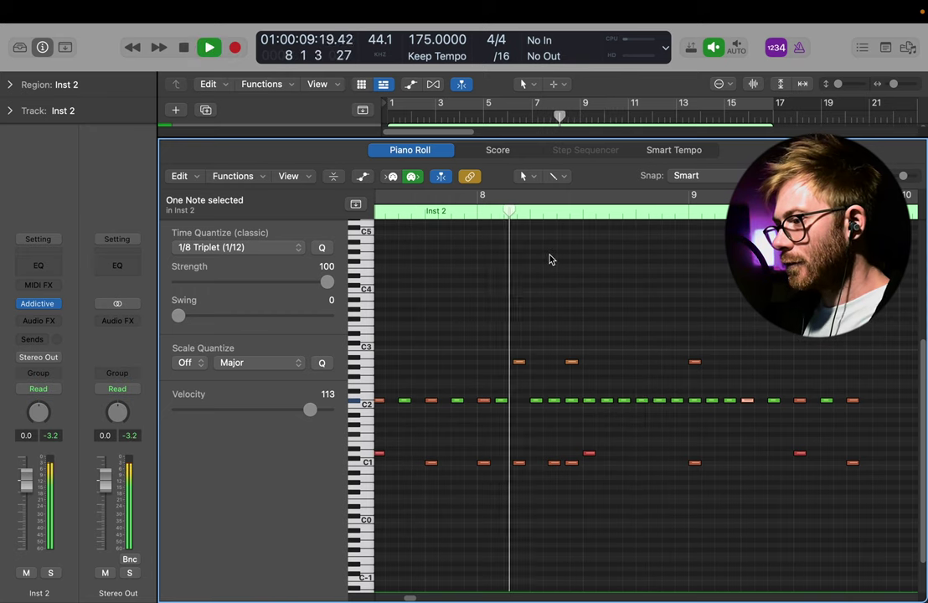
{"action": "key", "text": "space"}
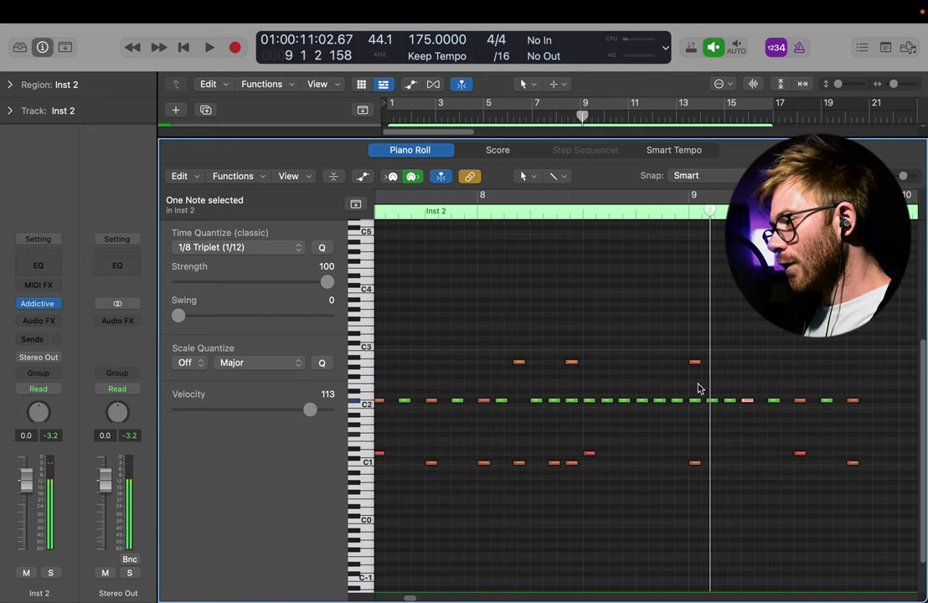
{"action": "left_click", "coordinate": [687, 213]}
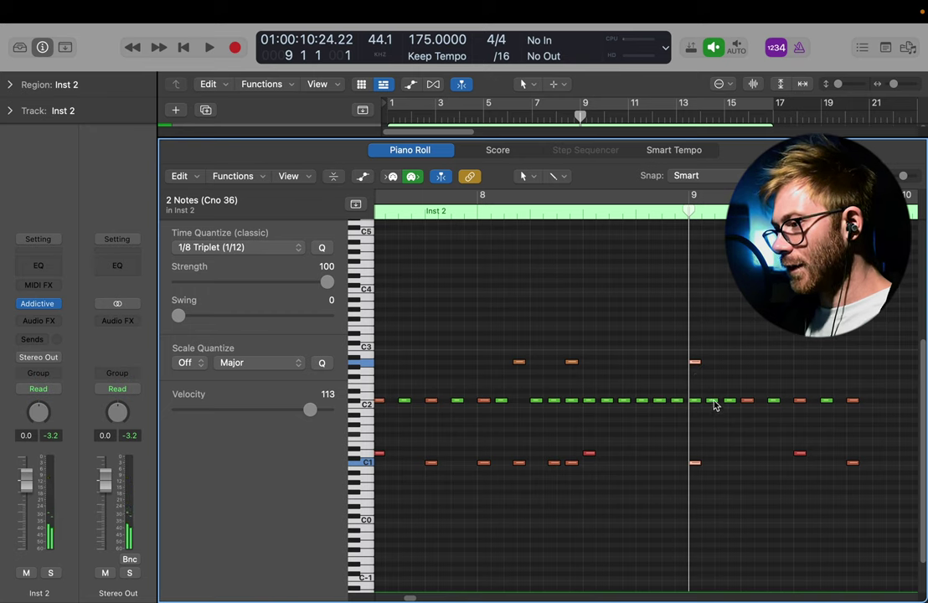
- Move bar 9's downbeat A2 crash and C1 kick to the second triplet, and delete the C#2 note there
{"action": "left_click", "coordinate": [694, 363]}
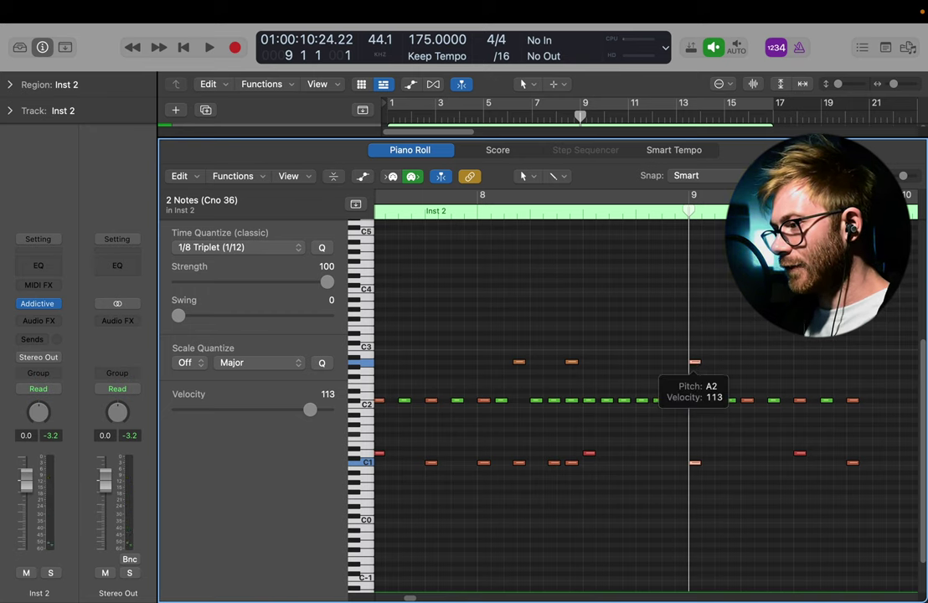
{"action": "left_click_drag", "start_coordinate": [694, 363], "coordinate": [740, 365]}
{"action": "key", "text": "super+Right"}
{"action": "key", "text": "super+Right"}
{"action": "key", "text": "super+Right"}
{"action": "left_click", "coordinate": [752, 400]}
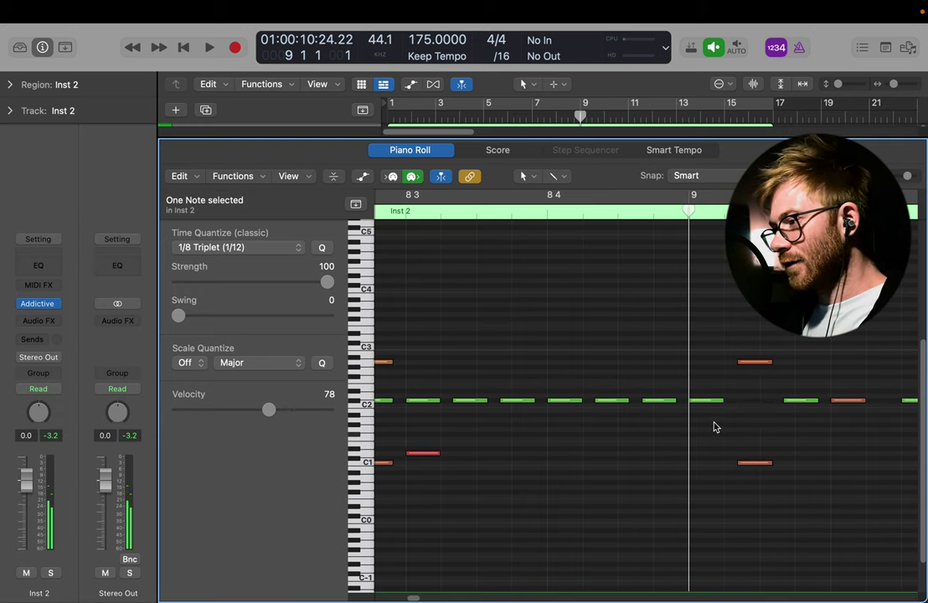
- Turn on the metronome and play the triplet fill from bar 7 through bar 10
{"action": "key", "text": "super+Left"}
{"action": "key", "text": "super+Left"}
{"action": "left_click", "coordinate": [424, 201]}
{"action": "key", "text": "space"}
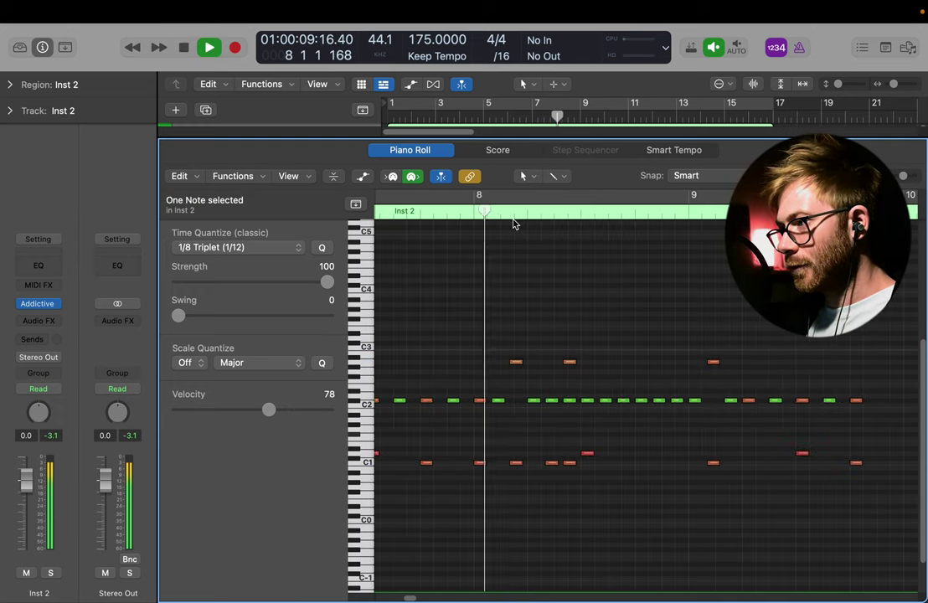
{"action": "left_click", "coordinate": [799, 48]}
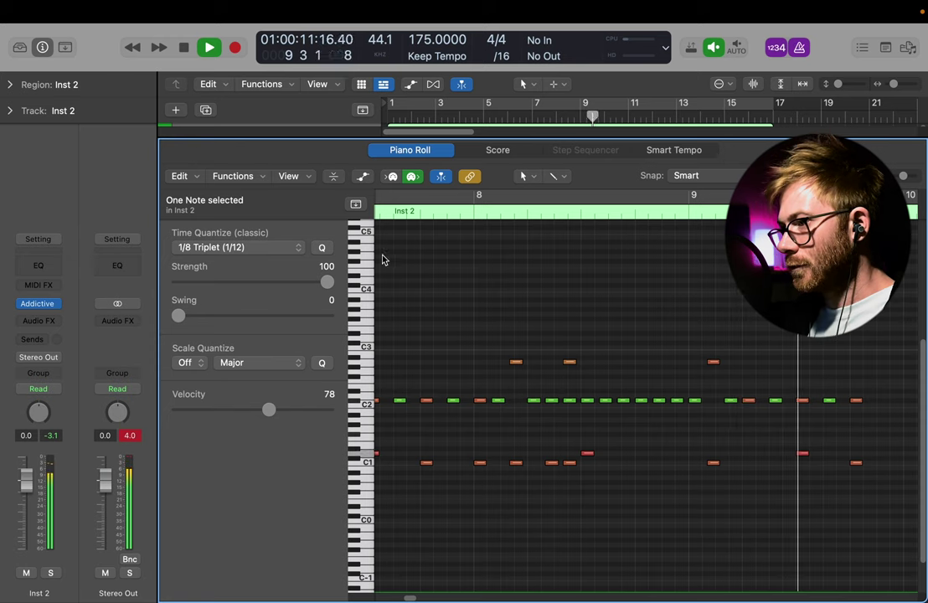
{"action": "left_click", "coordinate": [381, 203]}
{"action": "key", "text": "super+Left"}
{"action": "key", "text": "super+Left"}
{"action": "key", "text": "space"}
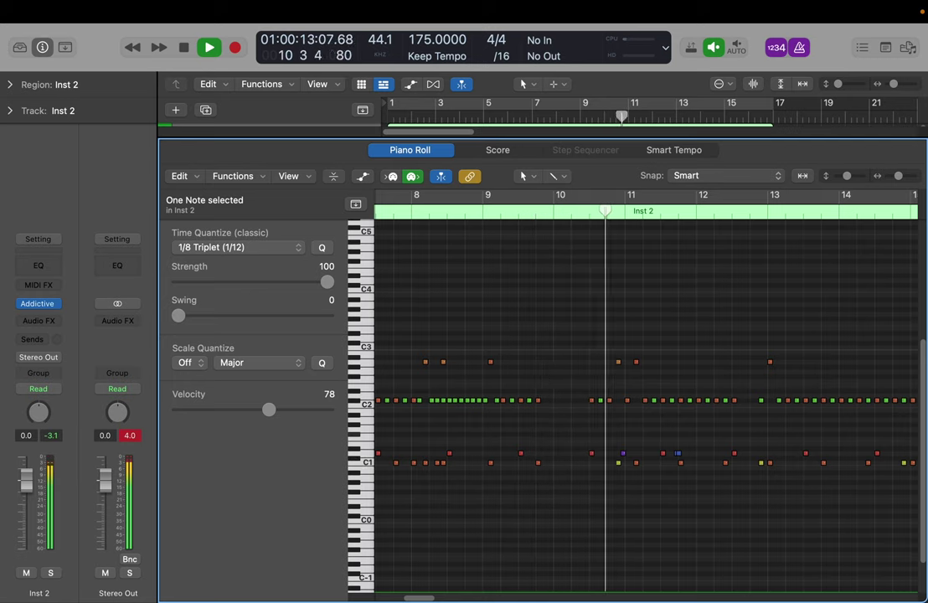
- Turn the sixteen-bar cycle back on and keep listening through bar 13
{"action": "key", "text": "super+Left"}
{"action": "key", "text": "super+Left"}
{"action": "key", "text": "super+Left"}
{"action": "key", "text": "t"}
{"action": "key", "text": "t"}
{"action": "left_click", "coordinate": [536, 111]}
{"action": "key", "text": "super+Right"}
{"action": "key", "text": "super+Right"}
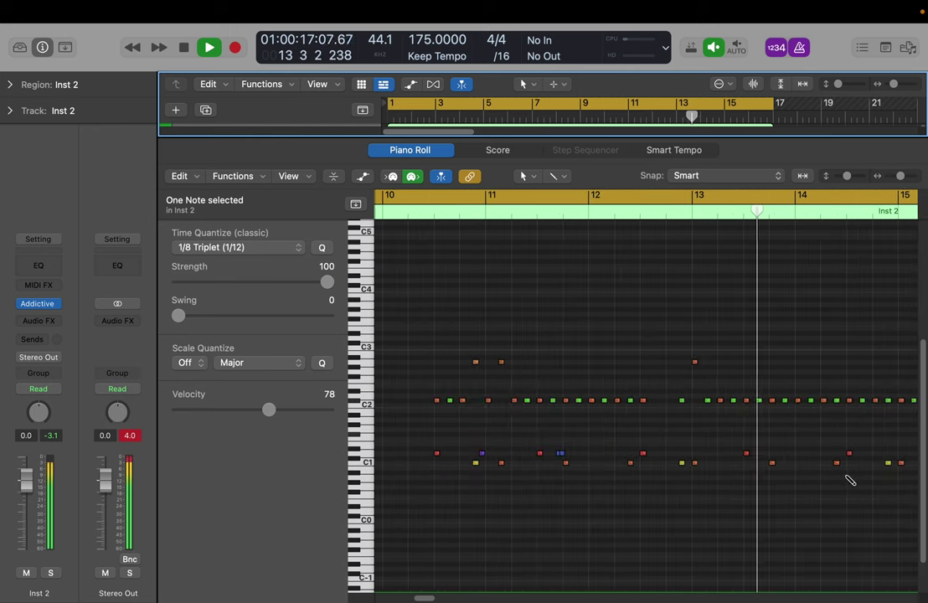
{"action": "key", "text": "space"}
- Play the whole beat from the start through bar 10
{"action": "key", "text": "t"}
{"action": "key", "text": "Escape"}
{"action": "left_click", "coordinate": [650, 465]}
{"action": "key", "text": "space"}
{"action": "key", "text": "super+Left"}
{"action": "key", "text": "super+Left"}
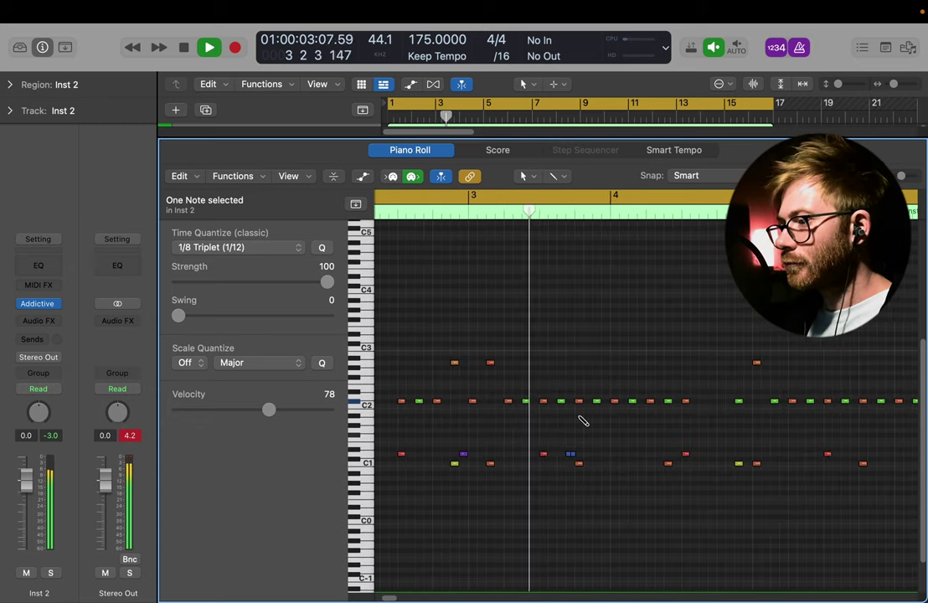
{"action": "key", "text": "super+Right"}
{"action": "key", "text": "super+Right"}
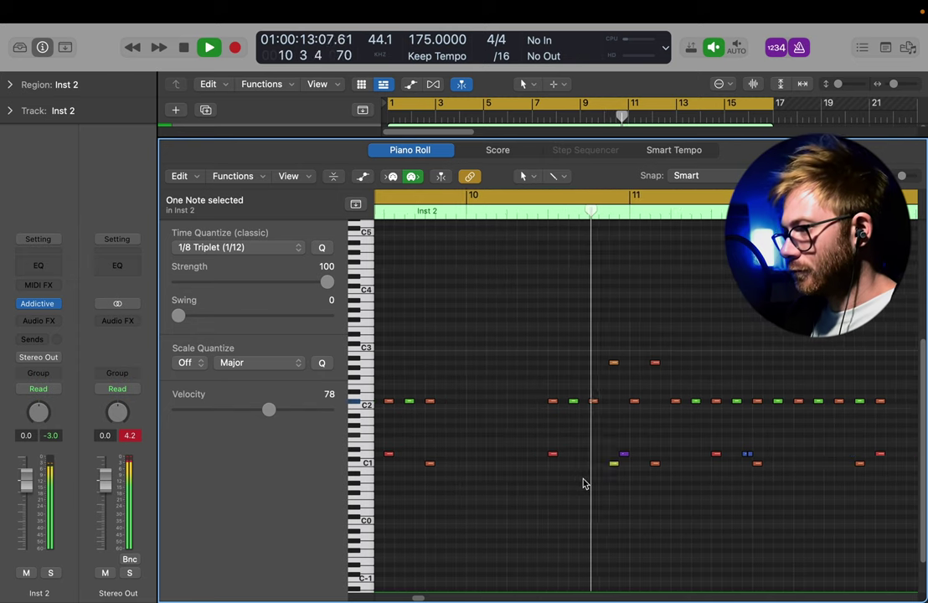
- Add C#2 notes at velocity 78 on the last sixteenth of bar 10's beat 3 and the second and fourth sixteenths of beat 4
{"action": "left_click", "coordinate": [469, 214]}
{"action": "key", "text": "super+Right"}
{"action": "key", "text": "t"}
{"action": "left_click", "coordinate": [605, 402]}
{"action": "left_click", "coordinate": [607, 401]}
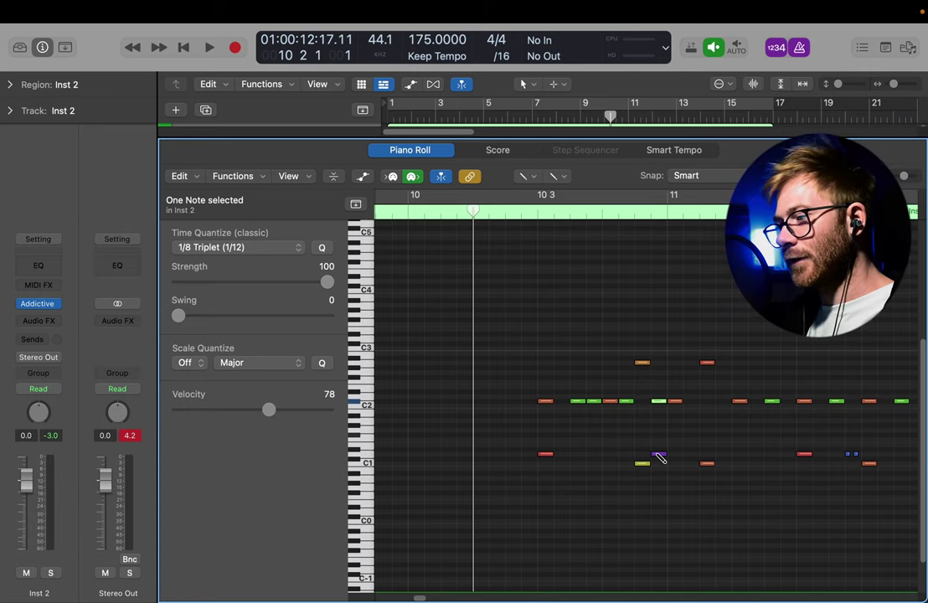
- Play the beat and look through the snare's edit settings and the effects page in the Addictive Drums 2 plug-in
{"action": "key", "text": "t"}
{"action": "left_click", "coordinate": [658, 452]}
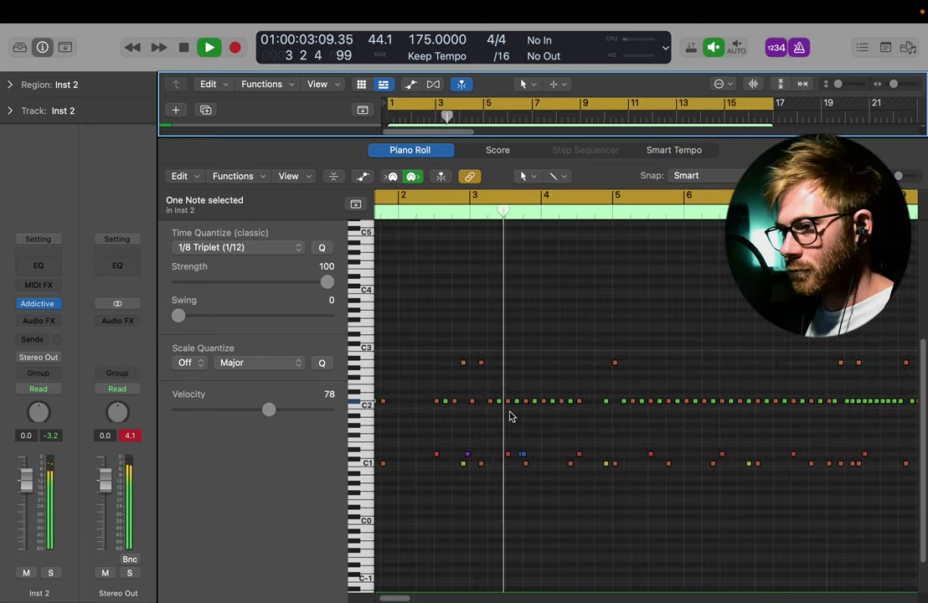
{"action": "left_click", "coordinate": [38, 303]}
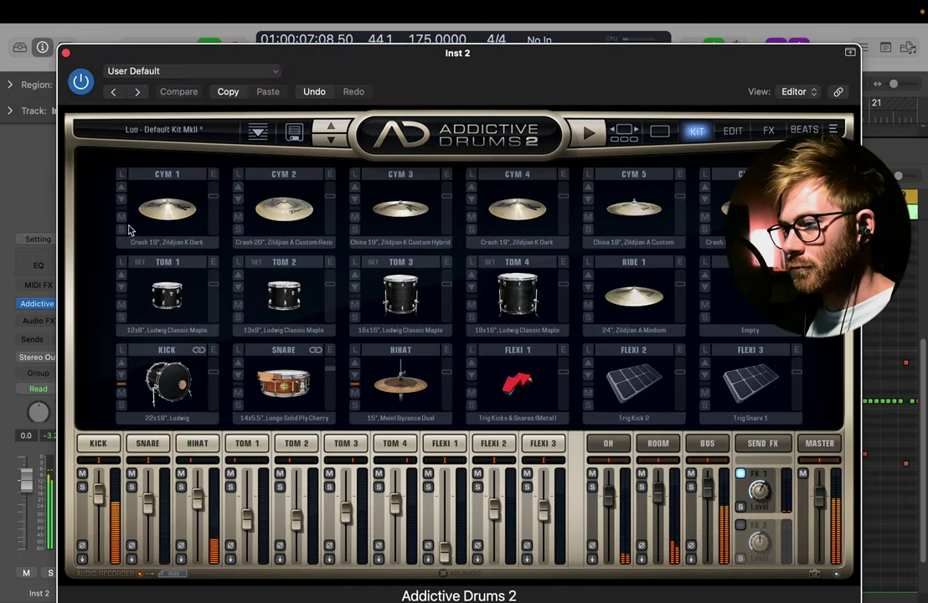
{"action": "left_click", "coordinate": [163, 439]}
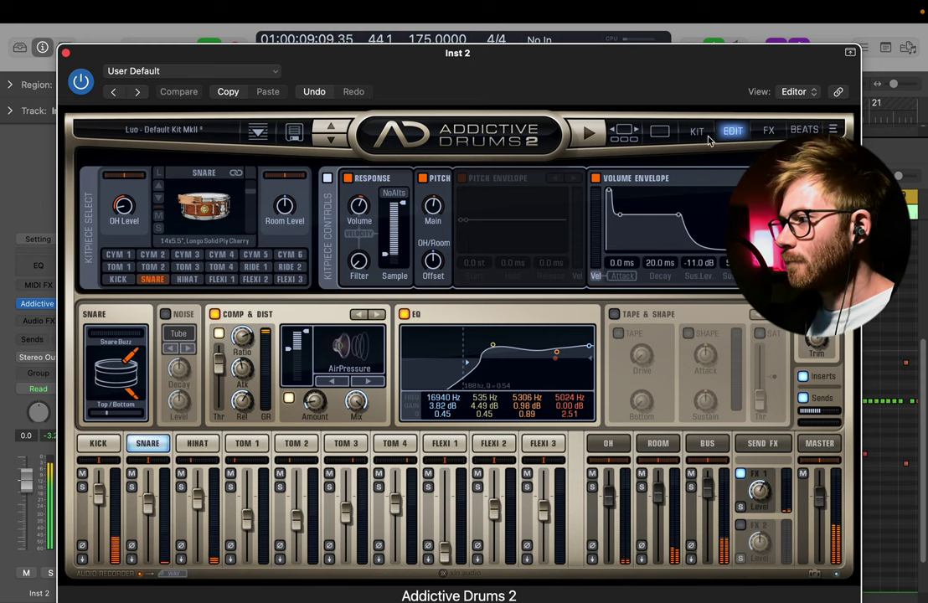
{"action": "left_click", "coordinate": [769, 131]}
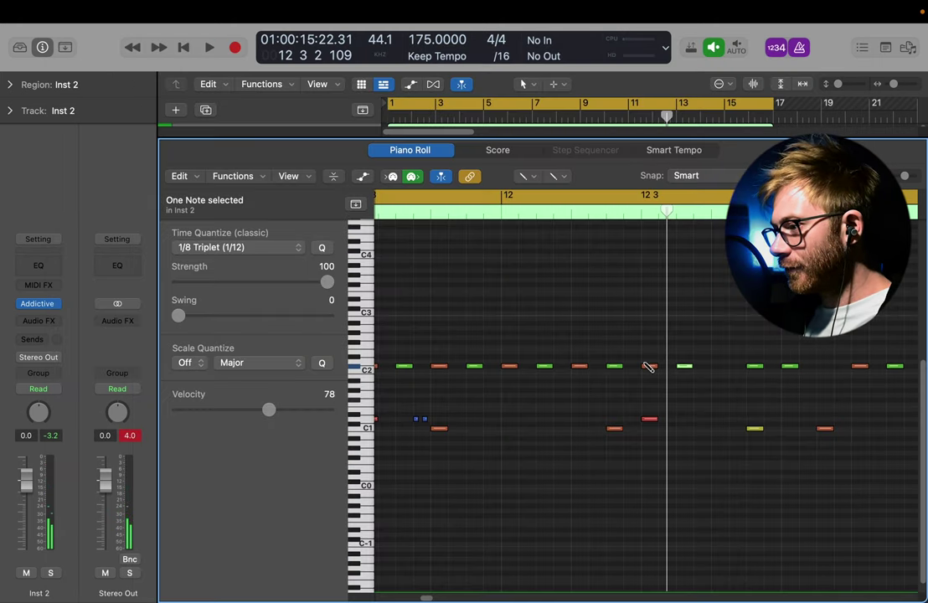
- Add velocity-78 notes in bar 12: C#2 on beat 3's third sixteenth and C2 on beat 4
{"action": "left_click_drag", "start_coordinate": [644, 364], "coordinate": [710, 371]}
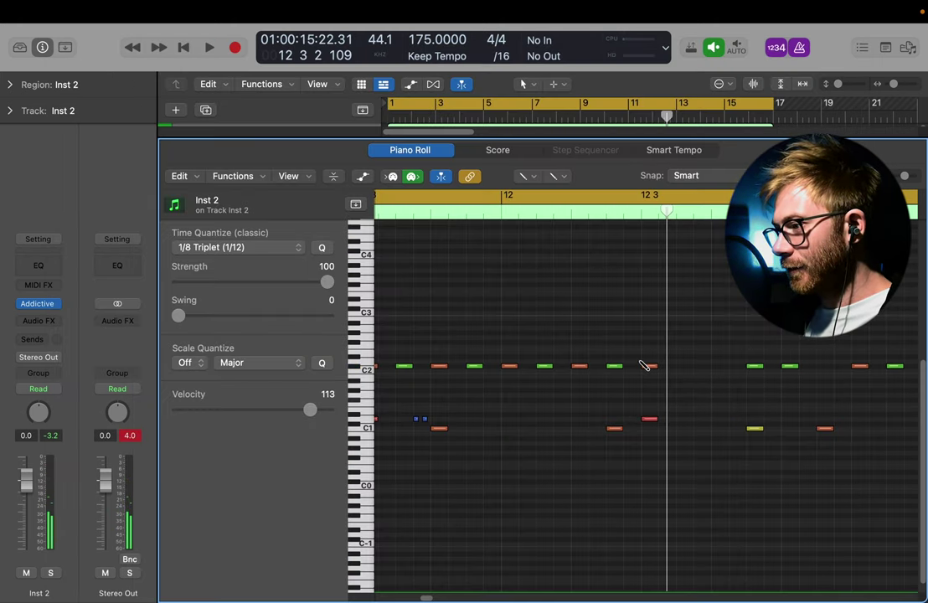
{"action": "left_click", "coordinate": [615, 367]}
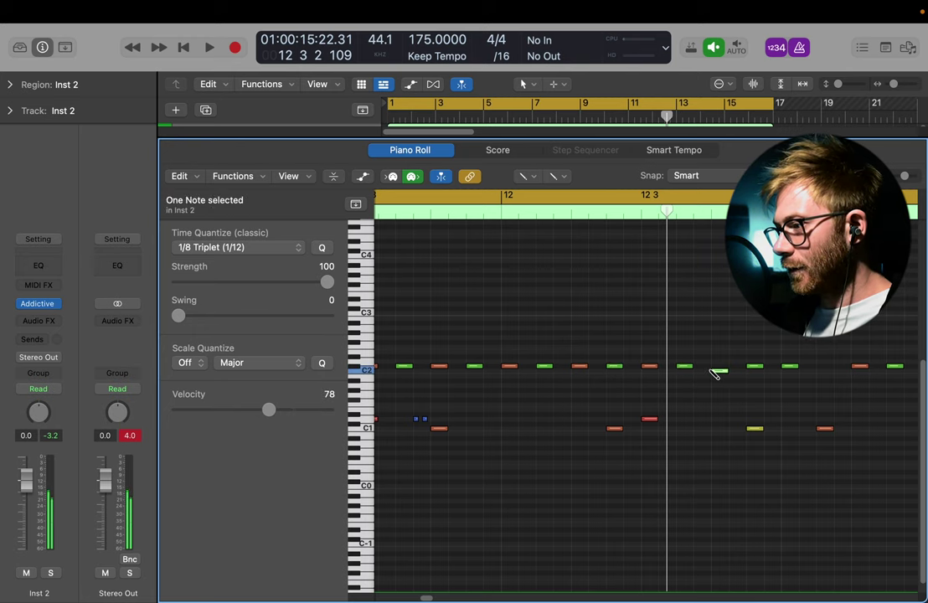
{"action": "scroll", "coordinate": [712, 373], "scroll_direction": "down", "scroll_amount": 10}
{"action": "scroll", "coordinate": [511, 373], "scroll_direction": "up", "scroll_amount": 4}
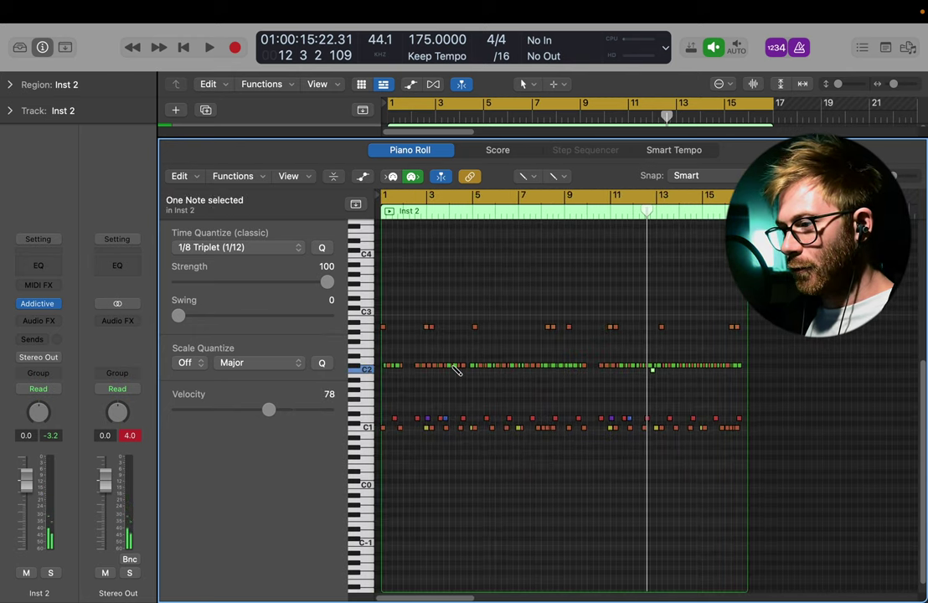
{"action": "scroll", "coordinate": [714, 368], "scroll_direction": "up", "scroll_amount": 3}
{"action": "scroll", "coordinate": [551, 372], "scroll_direction": "left", "scroll_amount": 3}
{"action": "scroll", "coordinate": [469, 375], "scroll_direction": "down", "scroll_amount": 5}
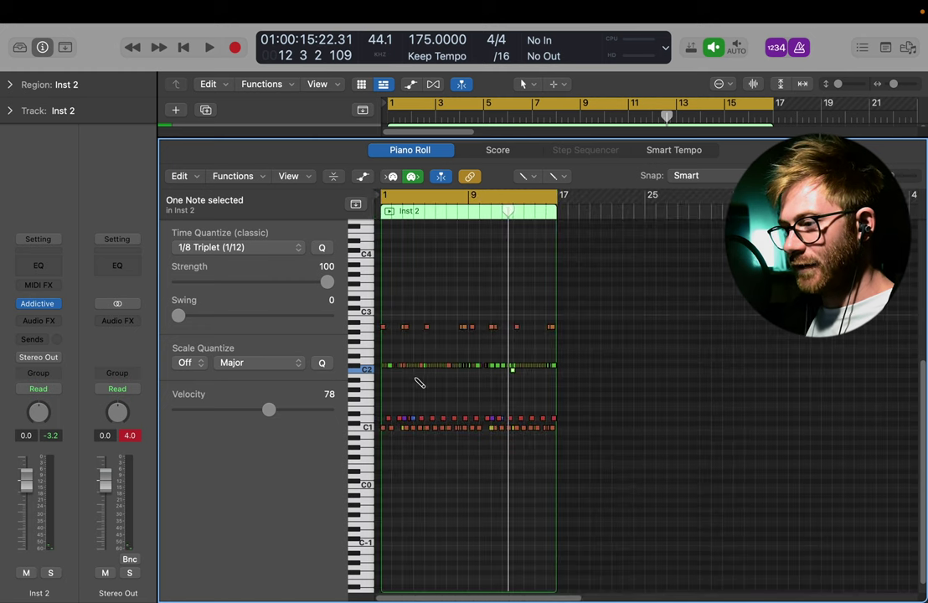
{"action": "scroll", "coordinate": [553, 385], "scroll_direction": "up", "scroll_amount": 10}
{"action": "scroll", "coordinate": [524, 387], "scroll_direction": "up", "scroll_amount": 3}
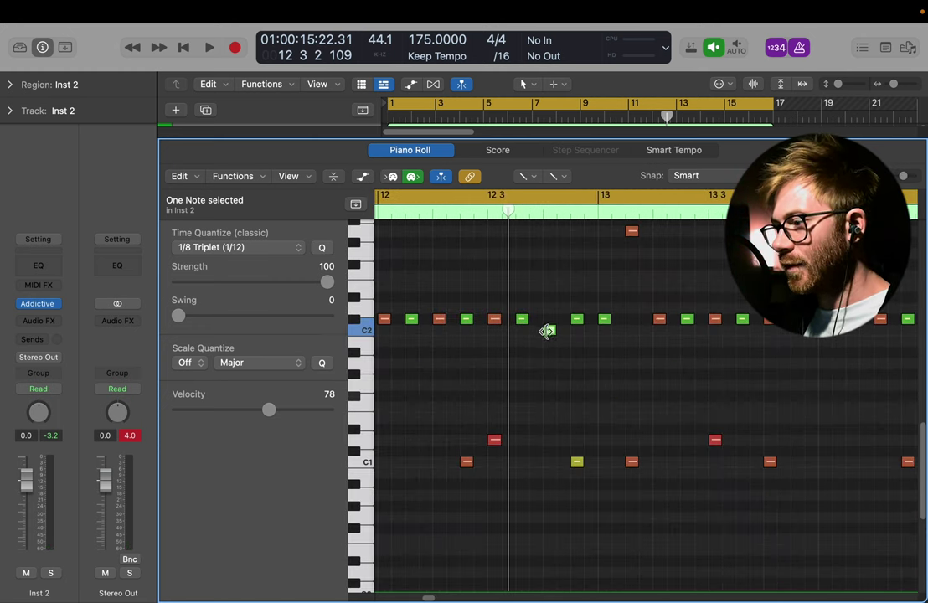
- Move bar 12's C2 note up to C#2, rework the surrounding accents with velocity 112 on beat 4's third sixteenth, and play back
{"action": "left_click_drag", "start_coordinate": [549, 329], "coordinate": [490, 308]}
{"action": "left_click", "coordinate": [538, 197]}
{"action": "key", "text": "t"}
{"action": "key", "text": "v"}
{"action": "left_click_drag", "start_coordinate": [553, 323], "coordinate": [346, 290]}
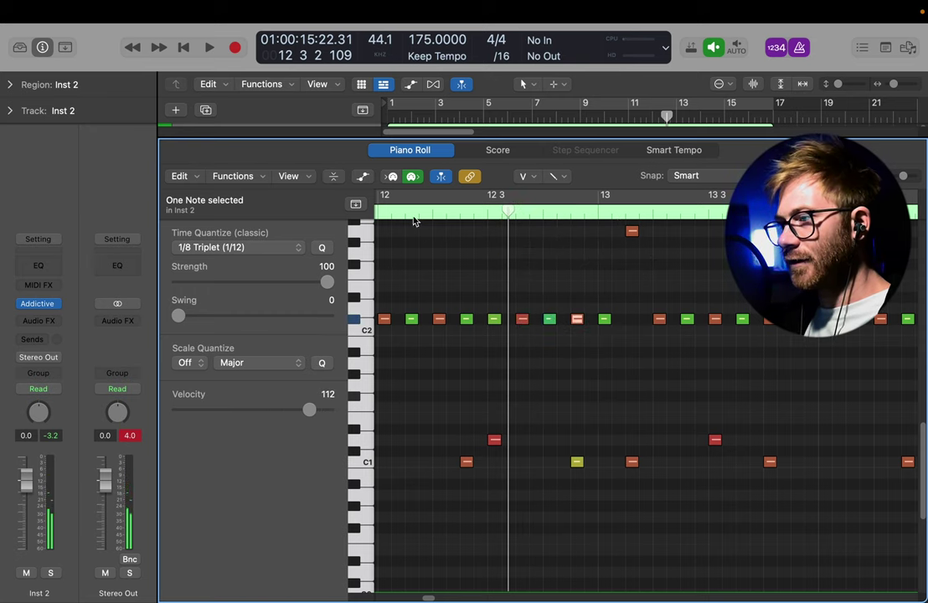
{"action": "left_click", "coordinate": [409, 216]}
{"action": "left_click_drag", "start_coordinate": [439, 319], "coordinate": [440, 398]}
{"action": "key", "text": "space"}
{"action": "left_click", "coordinate": [411, 213]}
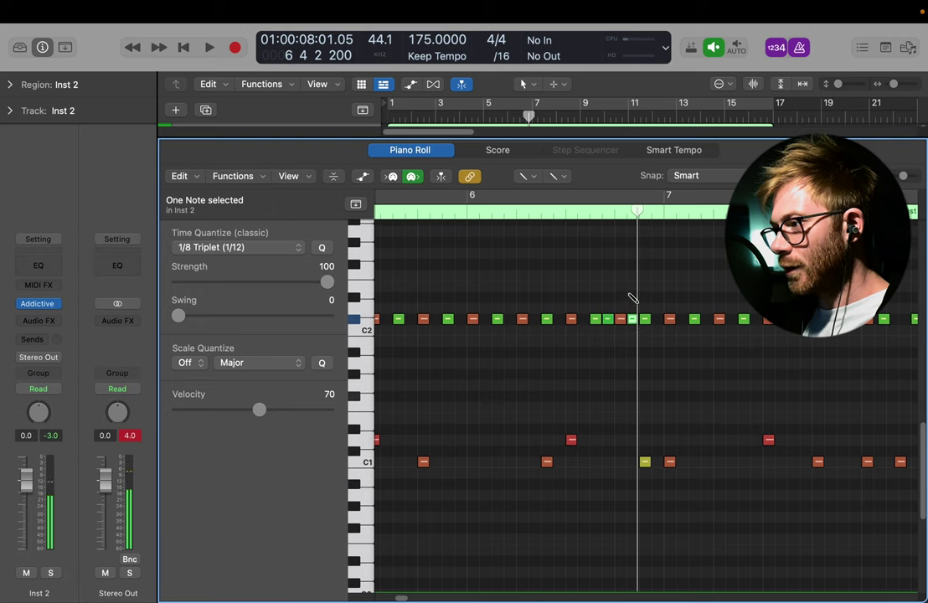
- Play from bar 6 and add a C#2 note at velocity 70 on the bar's last sixteenth
{"action": "left_click", "coordinate": [482, 218]}
{"action": "key", "text": "space"}
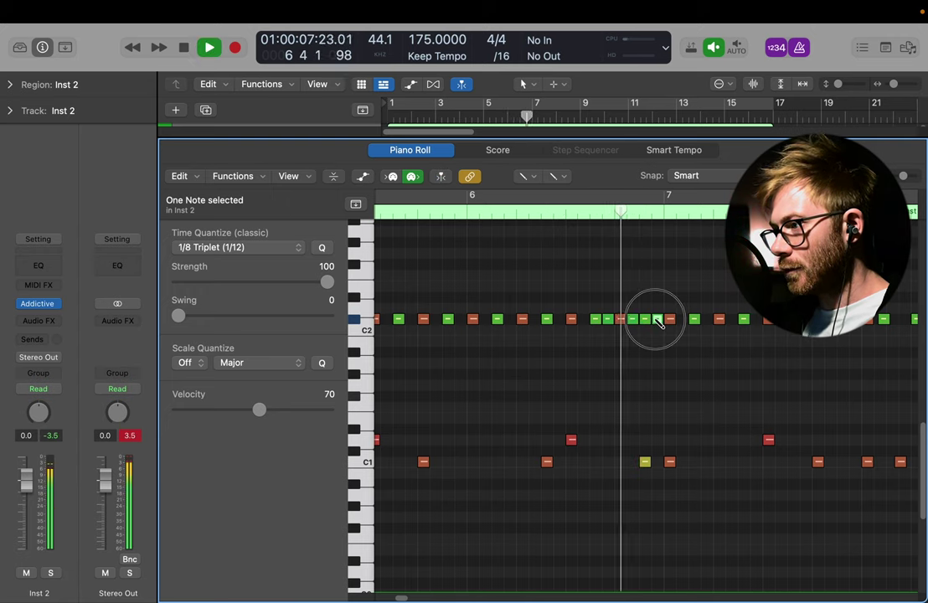
{"action": "left_click", "coordinate": [657, 319]}
- Lower the velocities of the C#2 sixteenths at the end of bar 6 to about 66 and play the passage back
{"action": "key", "text": "t"}
{"action": "key", "text": "v"}
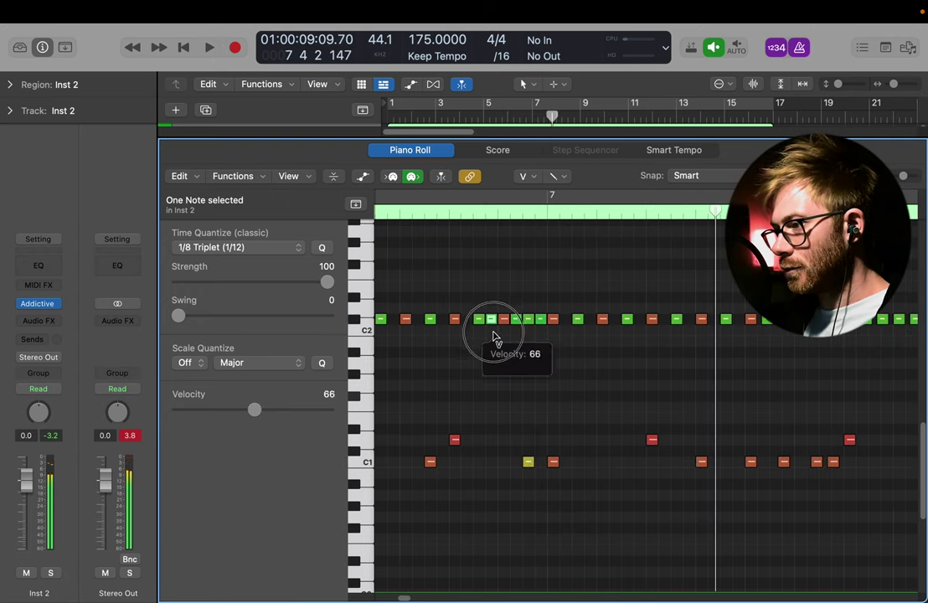
{"action": "left_click_drag", "start_coordinate": [493, 338], "coordinate": [493, 348]}
{"action": "left_click_drag", "start_coordinate": [529, 319], "coordinate": [526, 329]}
{"action": "left_click", "coordinate": [400, 210]}
{"action": "key", "text": "space"}
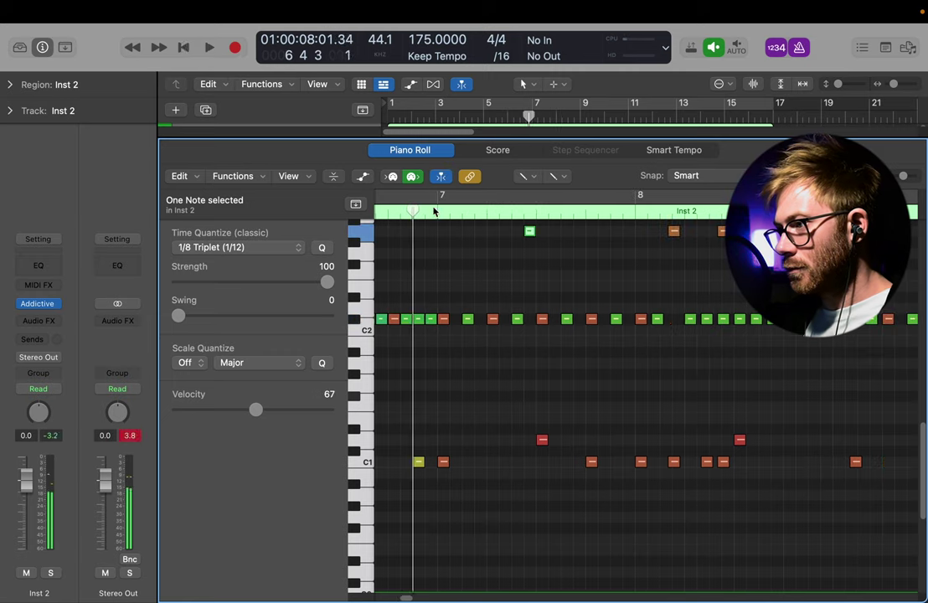
- Set bar 7's A2 crash to velocity 90, move it to the third sixteenth of beat 2, and play from bar 7
{"action": "left_click_drag", "start_coordinate": [530, 231], "coordinate": [534, 201]}
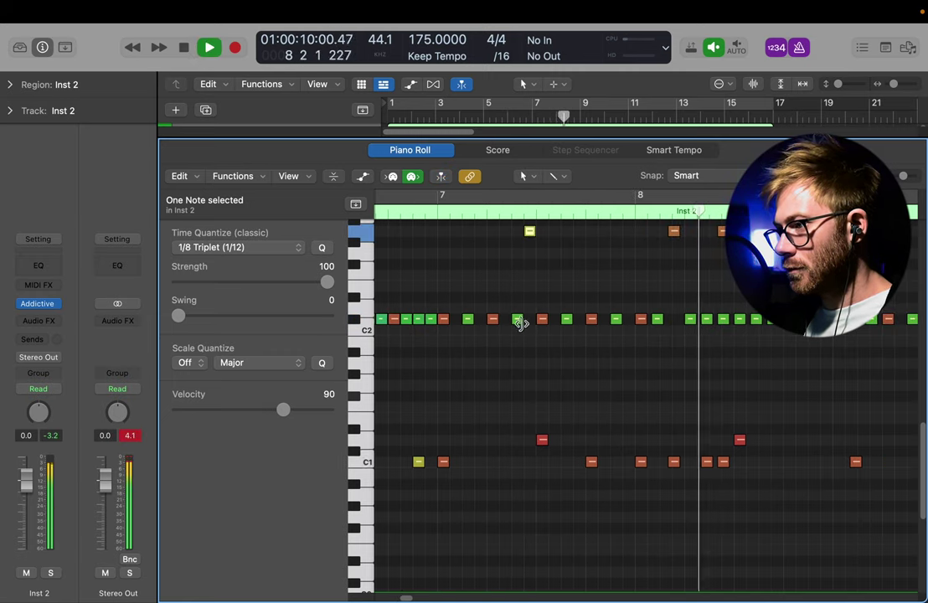
{"action": "key", "text": "p"}
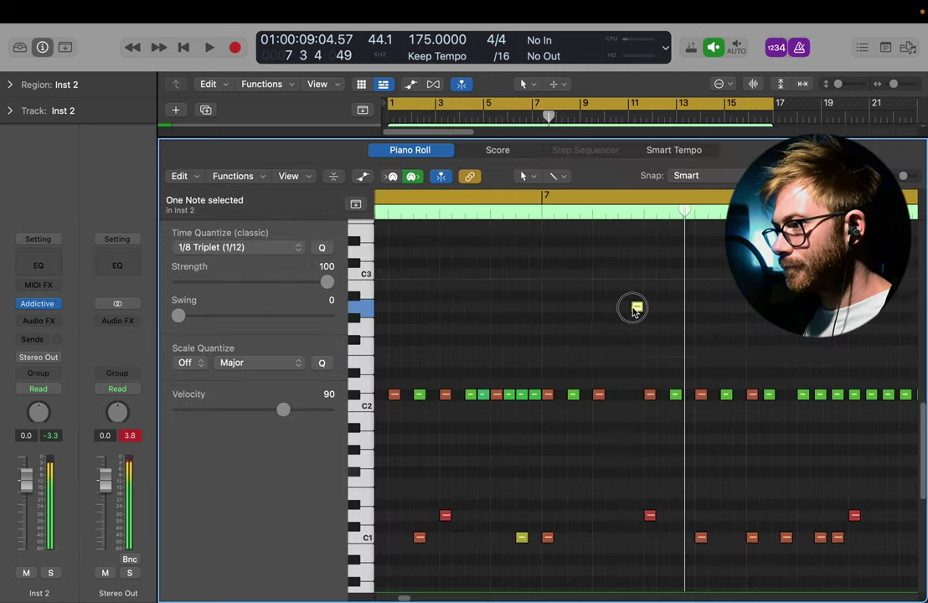
{"action": "left_click_drag", "start_coordinate": [636, 308], "coordinate": [624, 296]}
{"action": "left_click", "coordinate": [519, 202]}
{"action": "key", "text": "space"}
{"action": "key", "text": "t"}
{"action": "key", "text": "v"}
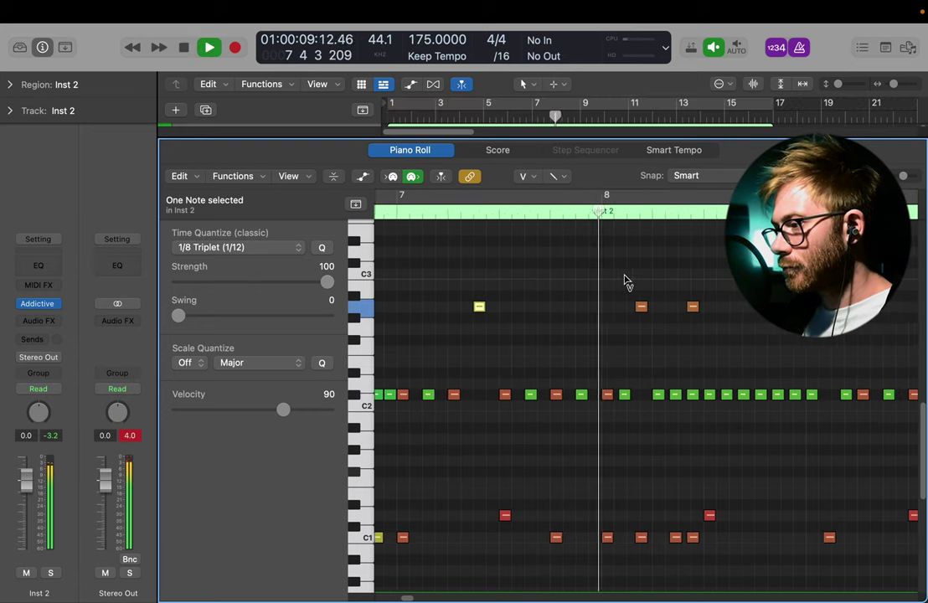
{"action": "key", "text": "c"}
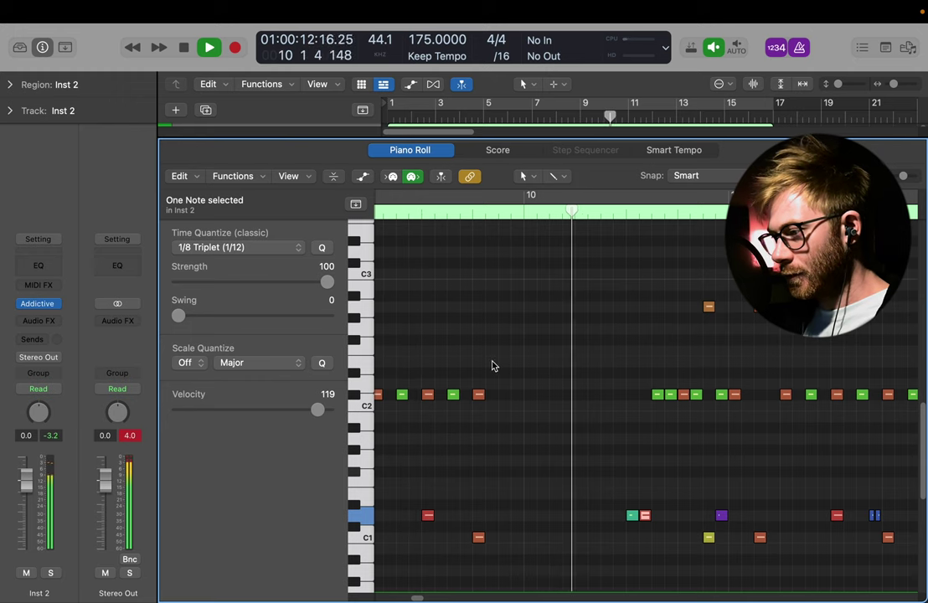
- Rework bar 10's fill with D1 hits on beat 3 and beat 4's third sixteenth, a ghost note on beat 4 and C1 on its second sixteenth
{"action": "key", "text": "space"}
{"action": "key", "text": "t"}
{"action": "key", "text": "p"}
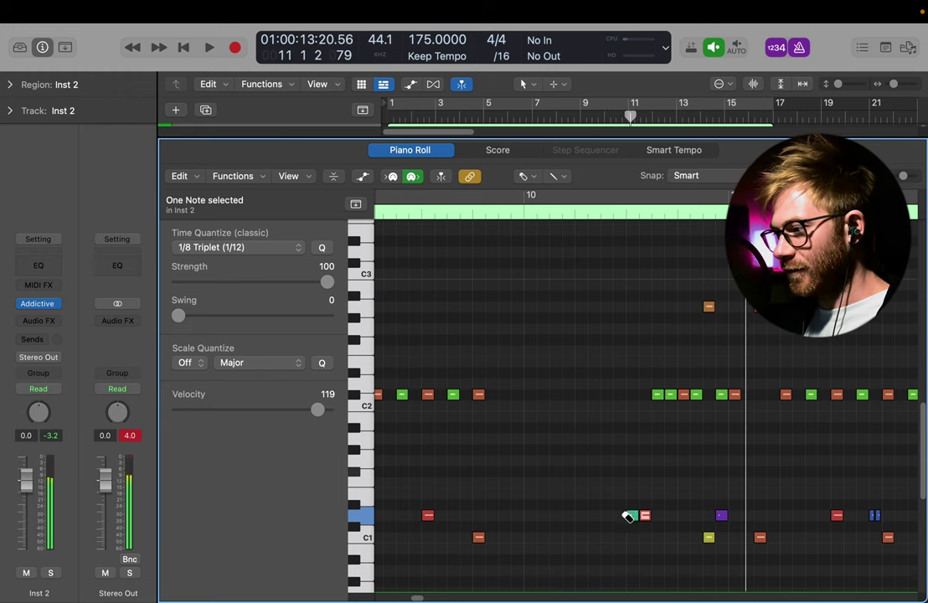
{"action": "key", "text": "t"}
{"action": "key", "text": "t"}
{"action": "key", "text": "t"}
{"action": "key", "text": "e"}
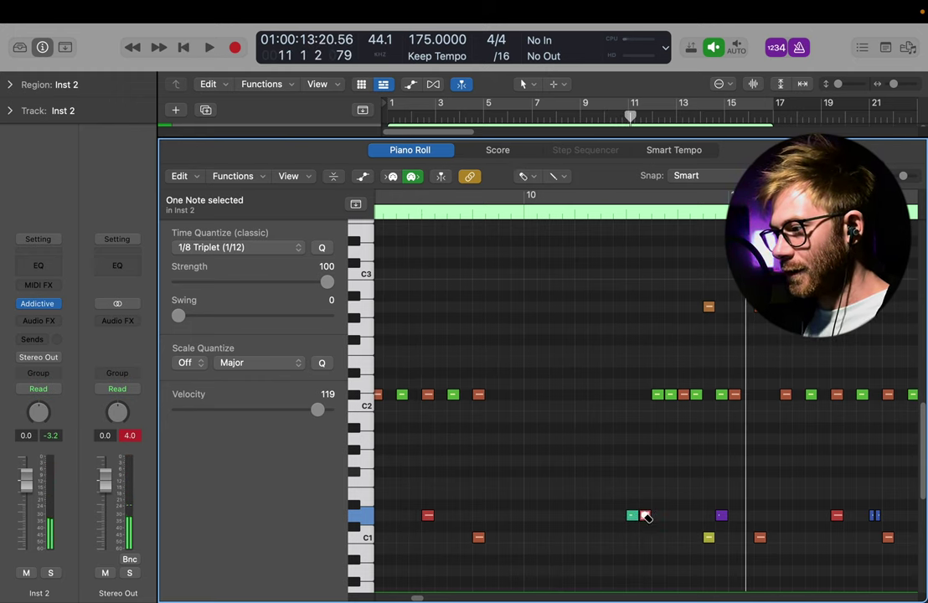
{"action": "key", "text": "Delete"}
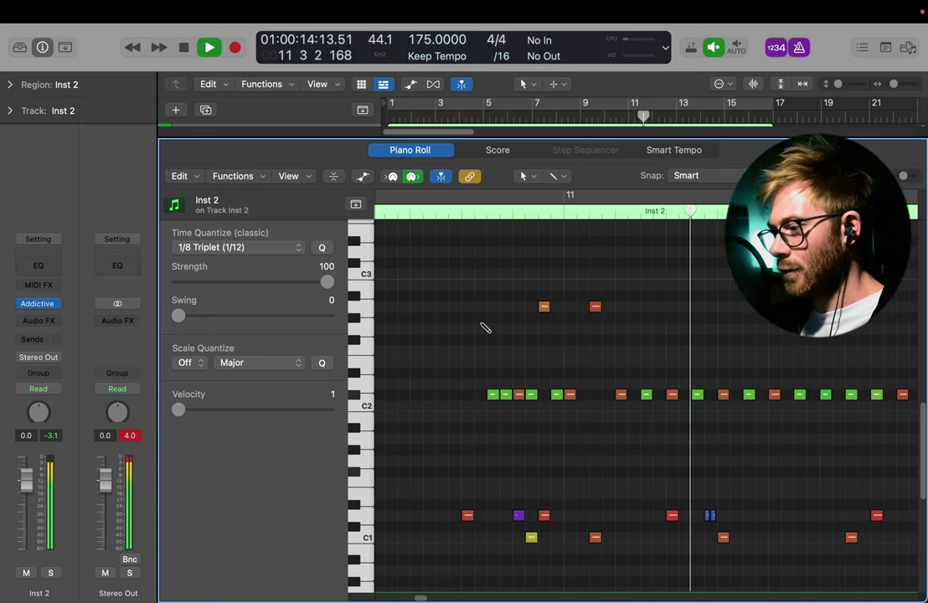
{"action": "key", "text": "space"}
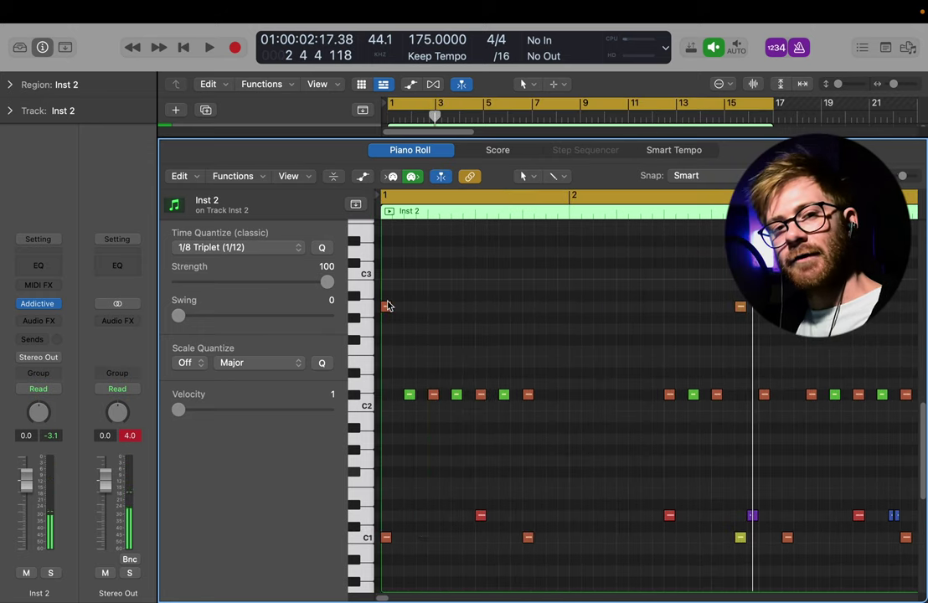
- Move the crash note at the start of bar 1 from A2 to A#1 and play the beat through bar 8
{"action": "mouse_move", "coordinate": [384, 308]}
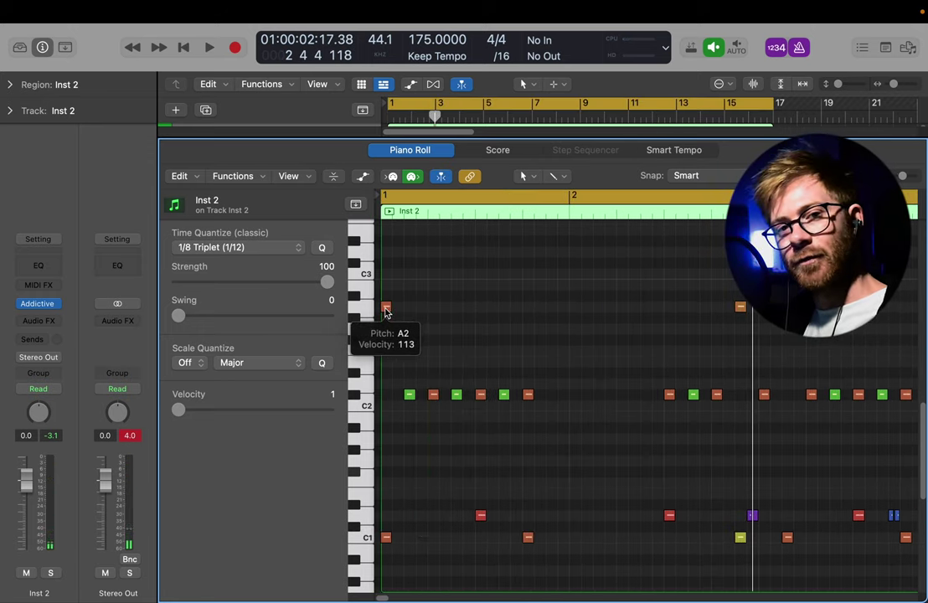
{"action": "left_click_drag", "start_coordinate": [385, 308], "coordinate": [386, 429]}
{"action": "key", "text": "space"}
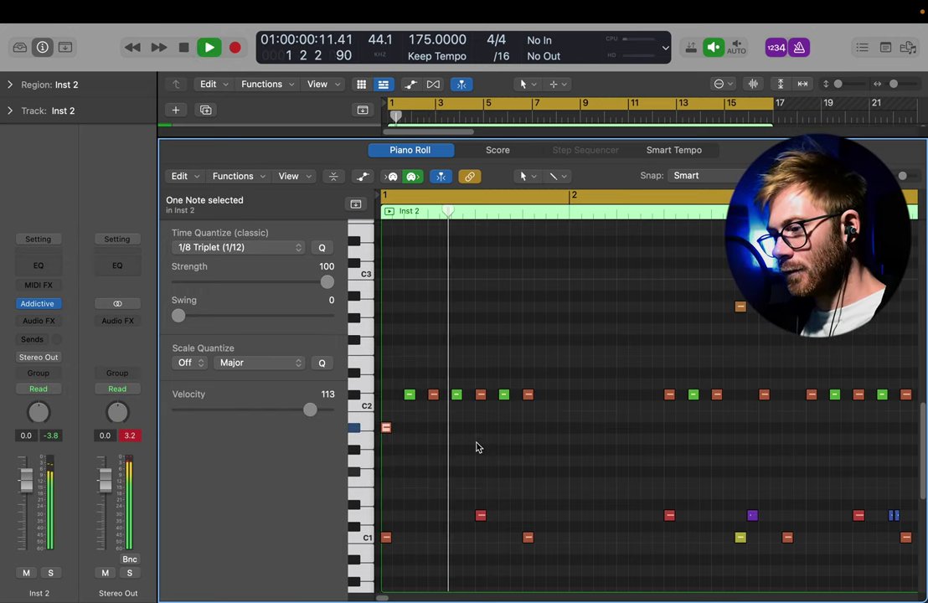
{"action": "left_click", "coordinate": [476, 444], "text": "ctrl+alt"}
{"action": "scroll", "coordinate": [477, 443], "scroll_direction": "down", "scroll_amount": 3}
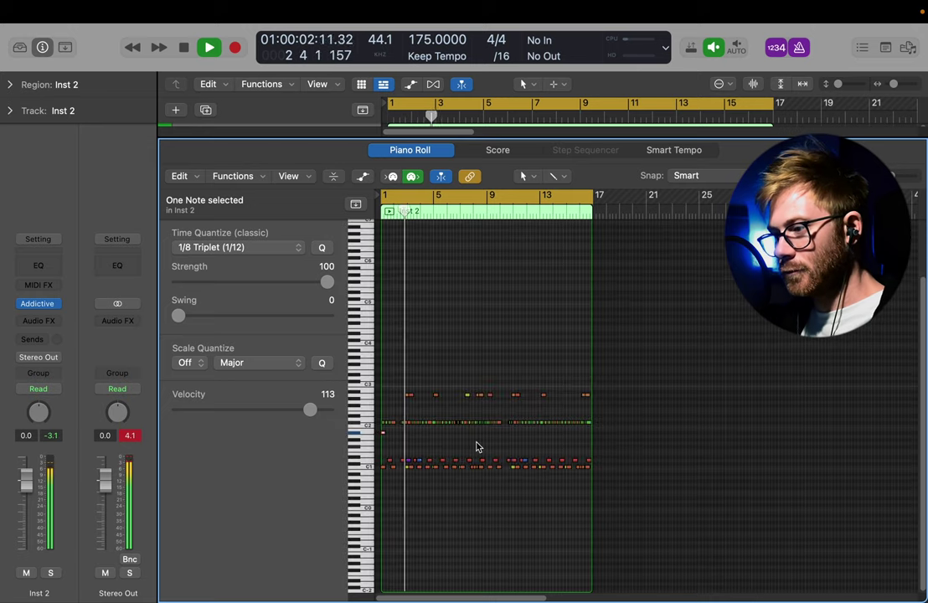
{"action": "scroll", "coordinate": [478, 444], "scroll_direction": "right", "scroll_amount": 4}
{"action": "key", "text": "t"}
{"action": "left_click", "coordinate": [477, 445]}
{"action": "left_click", "coordinate": [477, 442], "text": "ctrl+alt"}
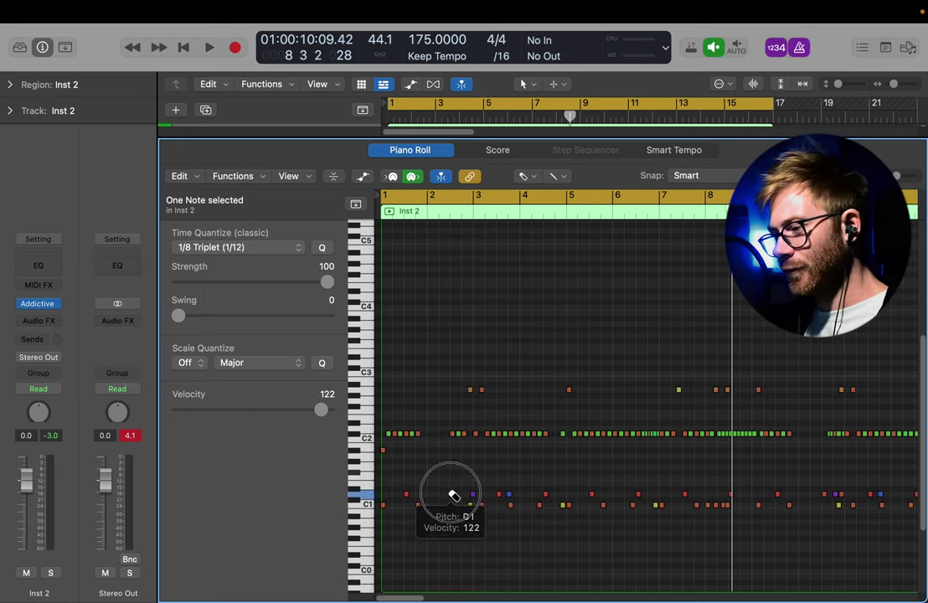
- Erase the D1 snare notes on beat 3 of bars 2, 6 and 9, playing the beat between edits
{"action": "left_click", "coordinate": [453, 496]}
{"action": "key", "text": "space"}
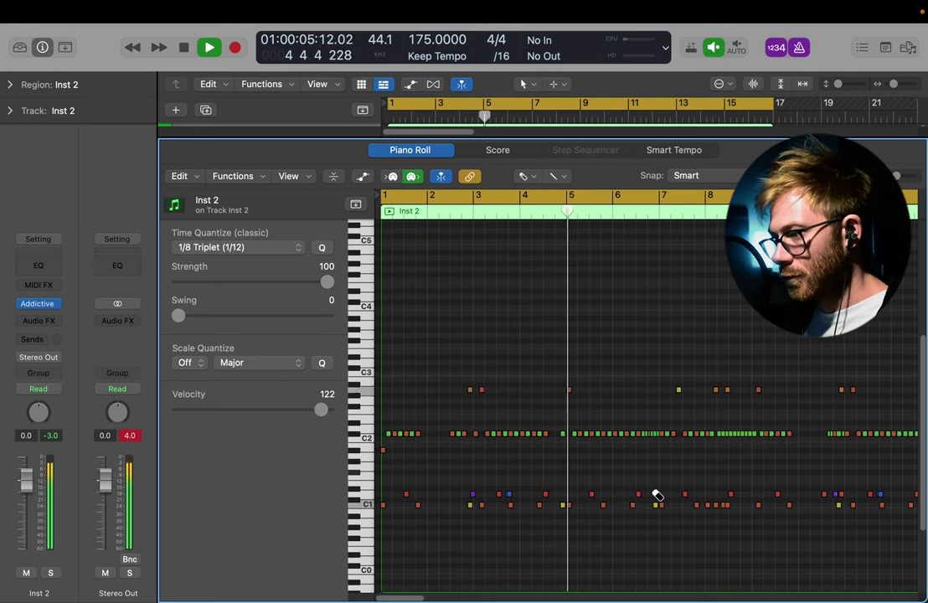
{"action": "left_click", "coordinate": [640, 494]}
{"action": "left_click", "coordinate": [643, 495]}
{"action": "key", "text": "space"}
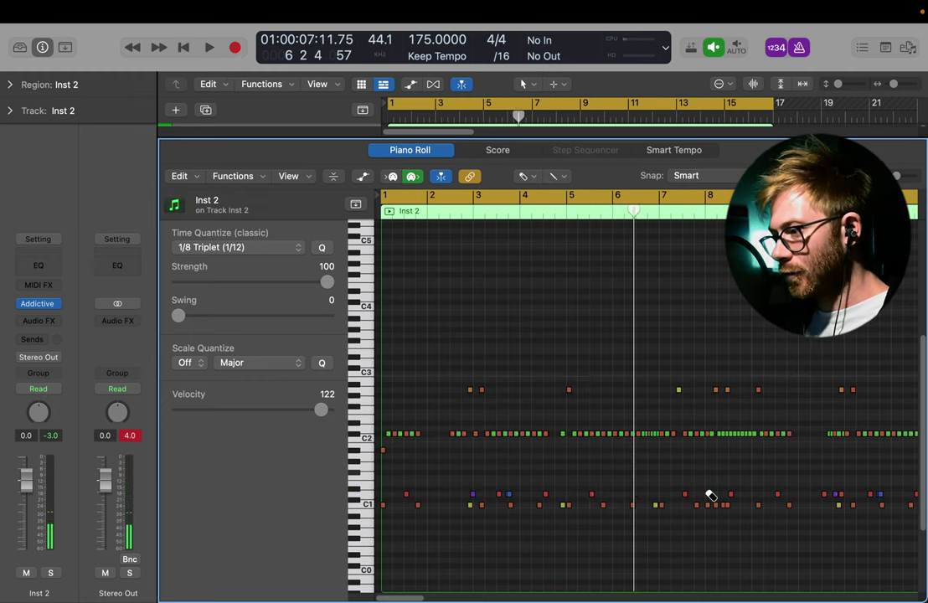
{"action": "key", "text": "t"}
{"action": "key", "text": "t"}
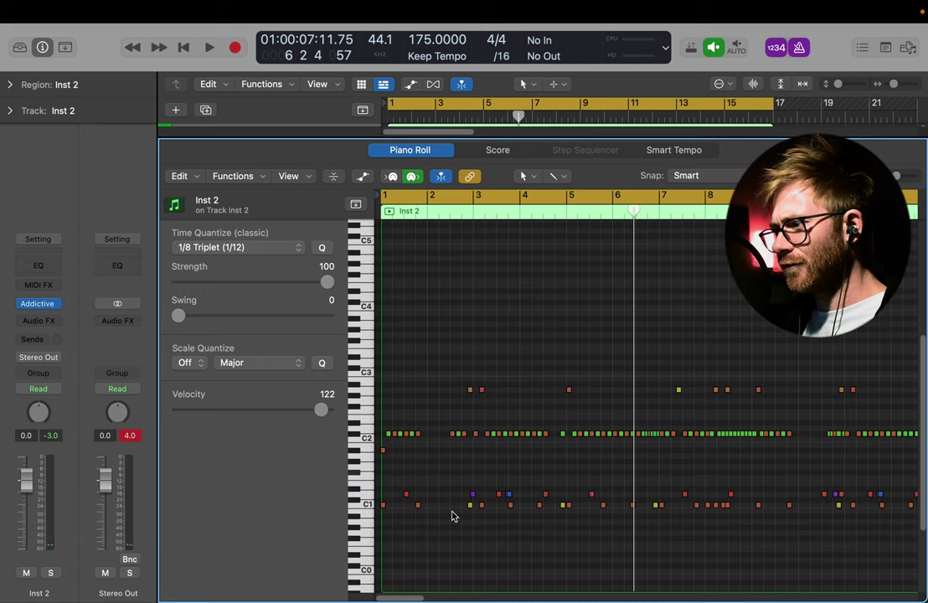
- Play the beat from the start and erase the D1 snare notes on beat 3 of bars 13 and 15
{"action": "key", "text": "Return"}
{"action": "key", "text": "space"}
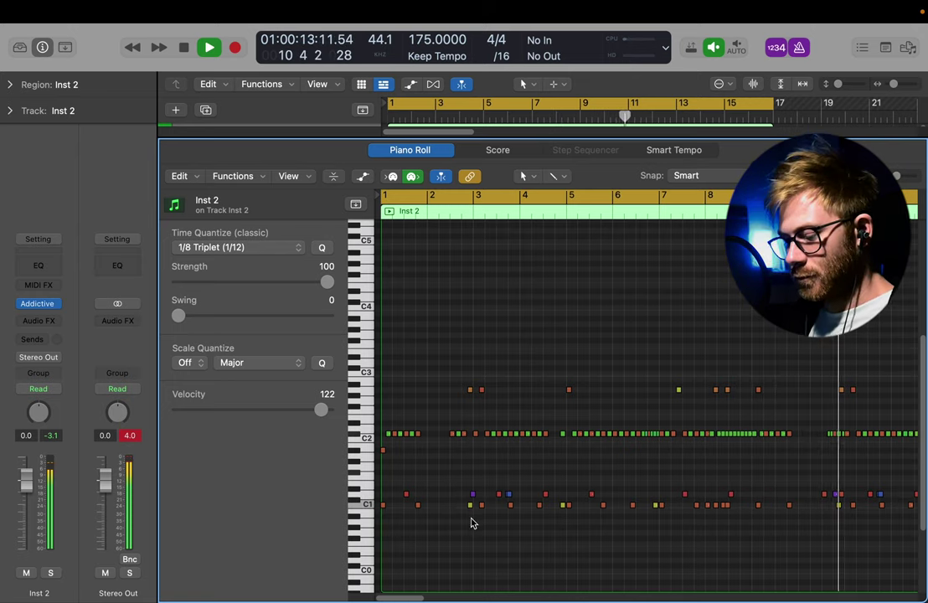
{"action": "scroll", "coordinate": [473, 523], "scroll_direction": "right", "scroll_amount": 10}
{"action": "key", "text": "t"}
{"action": "key", "text": "e"}
{"action": "left_click", "coordinate": [572, 494]}
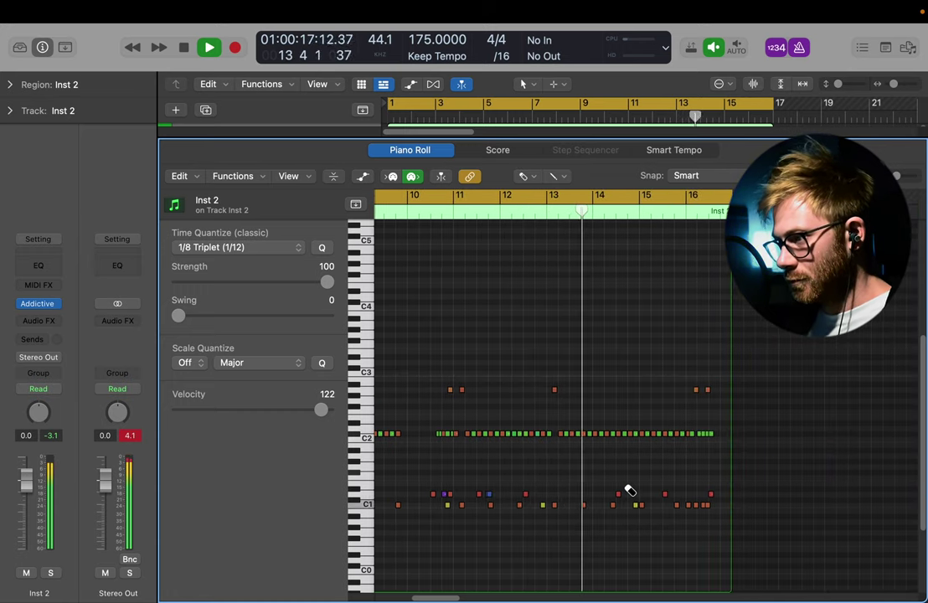
{"action": "left_click", "coordinate": [665, 493]}
{"action": "key", "text": "space"}
{"action": "left_click", "coordinate": [599, 197]}
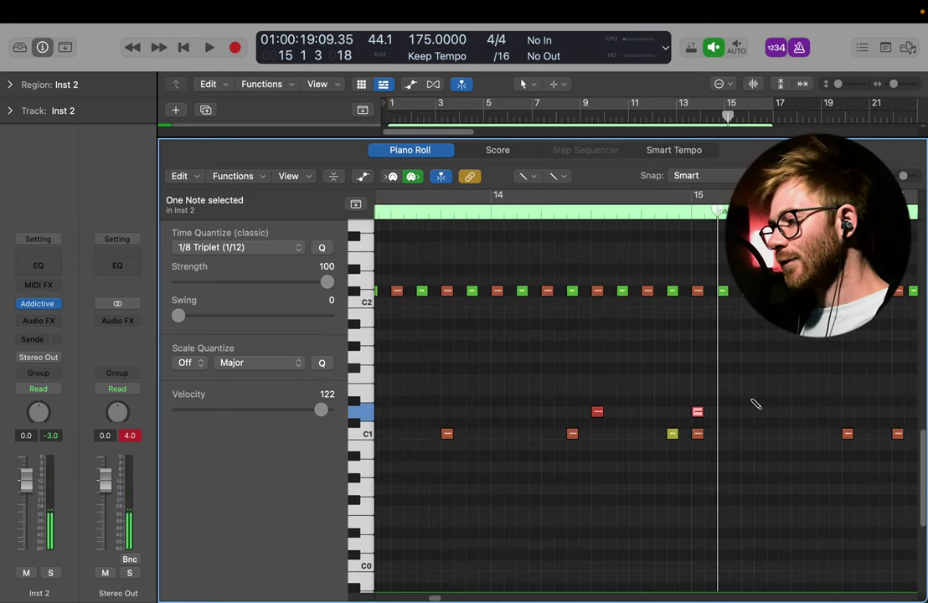
- Erase the D1 snare note on the first beat of bar 15
{"action": "scroll", "coordinate": [752, 405], "scroll_direction": "right", "scroll_amount": 3}
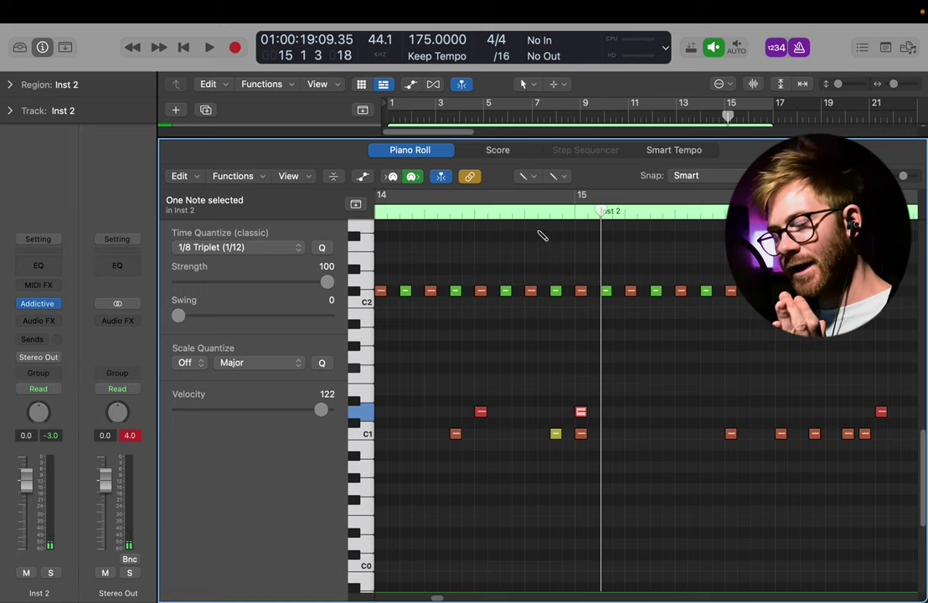
{"action": "key", "text": "t"}
{"action": "key", "text": "e"}
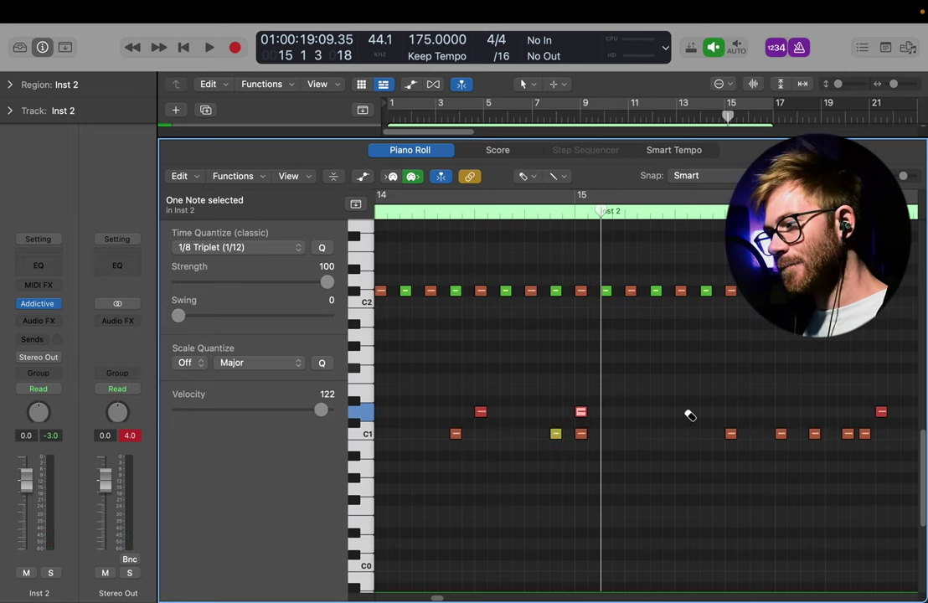
{"action": "left_click", "coordinate": [582, 411]}
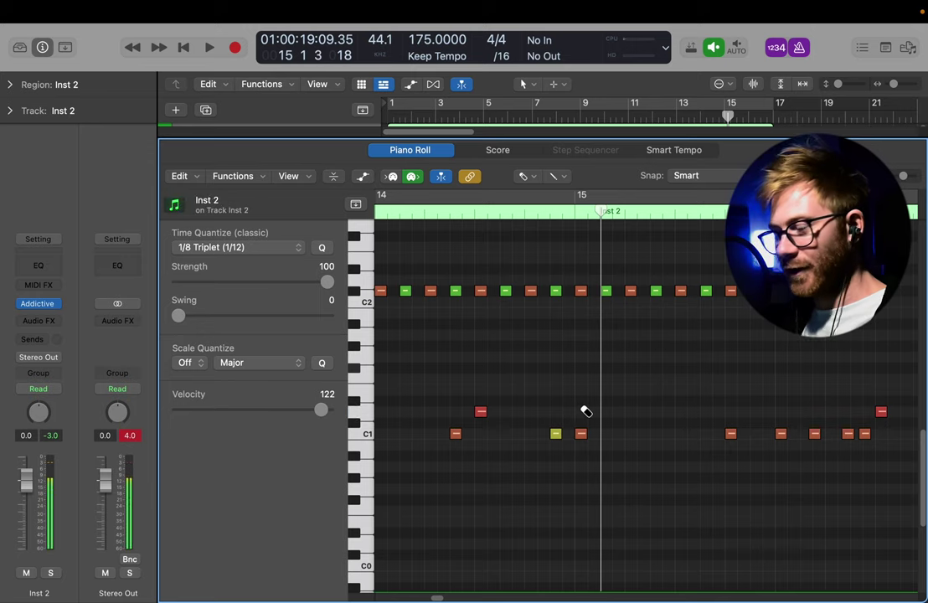
- Draw a D1 snare note back in on the first beat of bar 15 and play from there
{"action": "key", "text": "t"}
{"action": "key", "text": "p"}
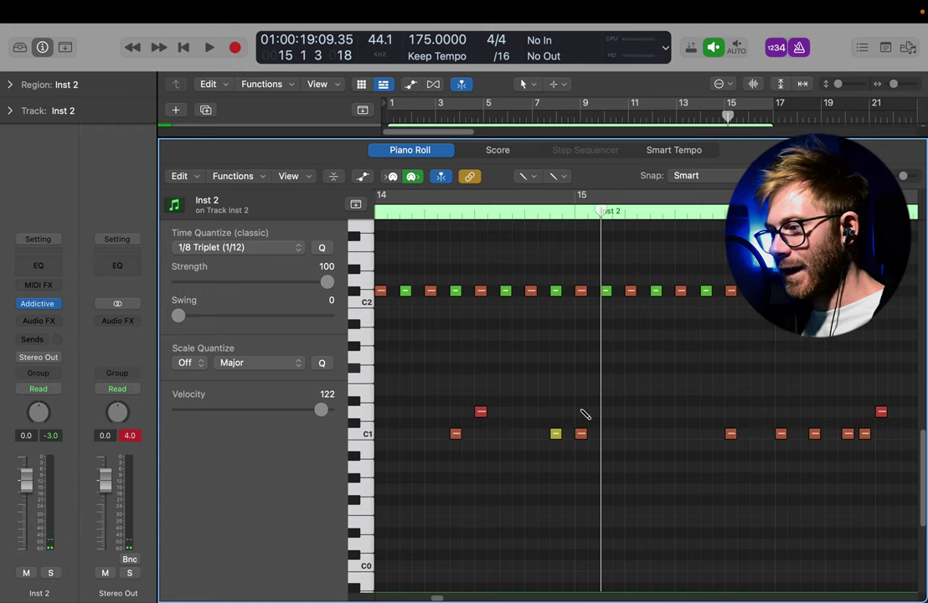
{"action": "left_click", "coordinate": [582, 413]}
{"action": "key", "text": "t"}
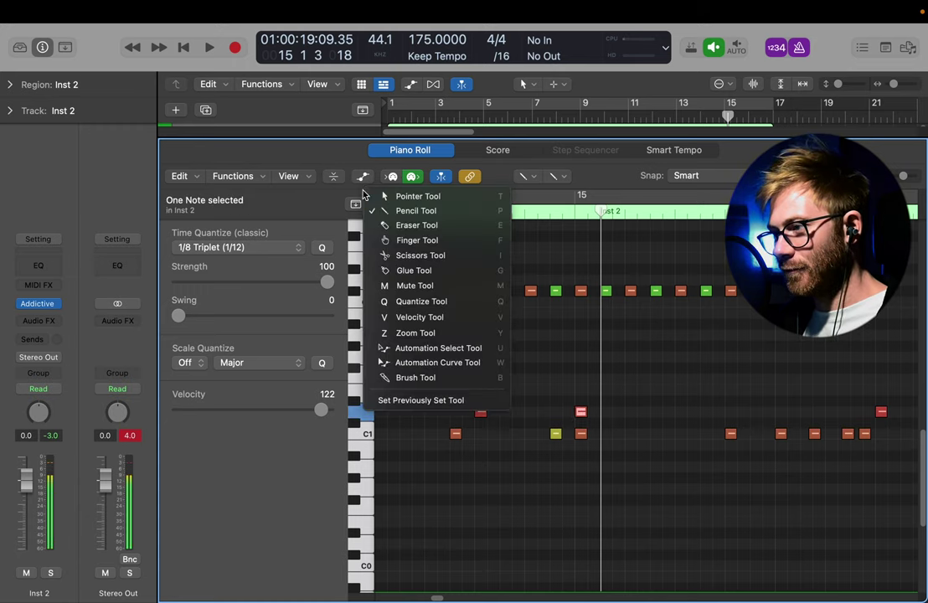
{"action": "key", "text": "t"}
{"action": "double_click", "coordinate": [434, 201]}
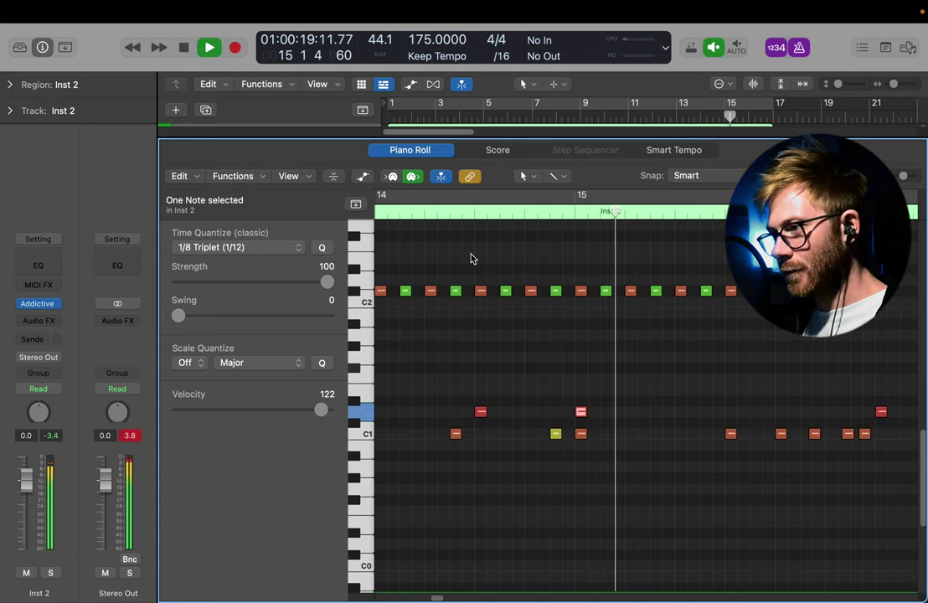
{"action": "key", "text": "space"}
{"action": "left_click", "coordinate": [403, 211]}
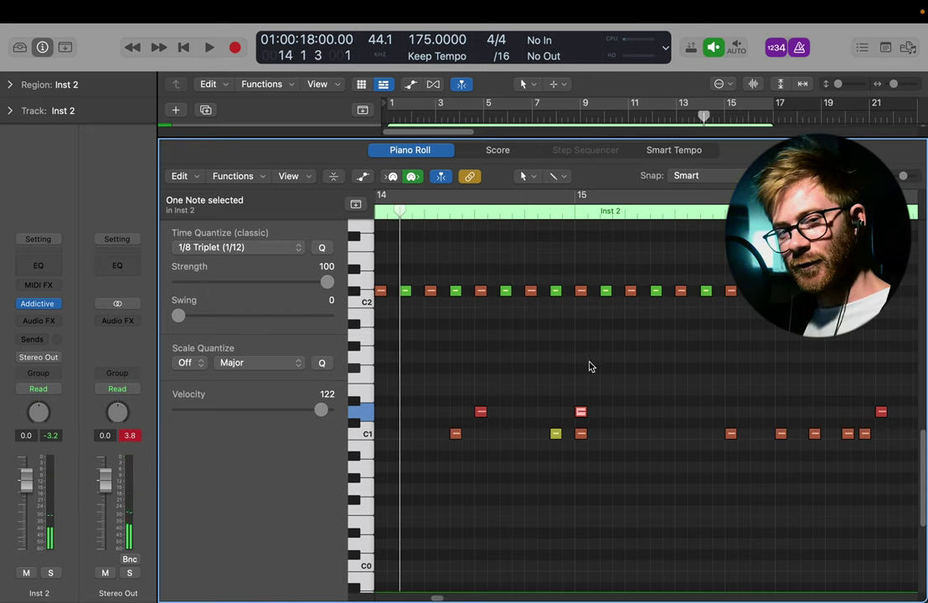
- Play from bar 14 and place D1 snare notes on beats 2 and 4 of bar 15
{"action": "key", "text": "space"}
{"action": "key", "text": "t"}
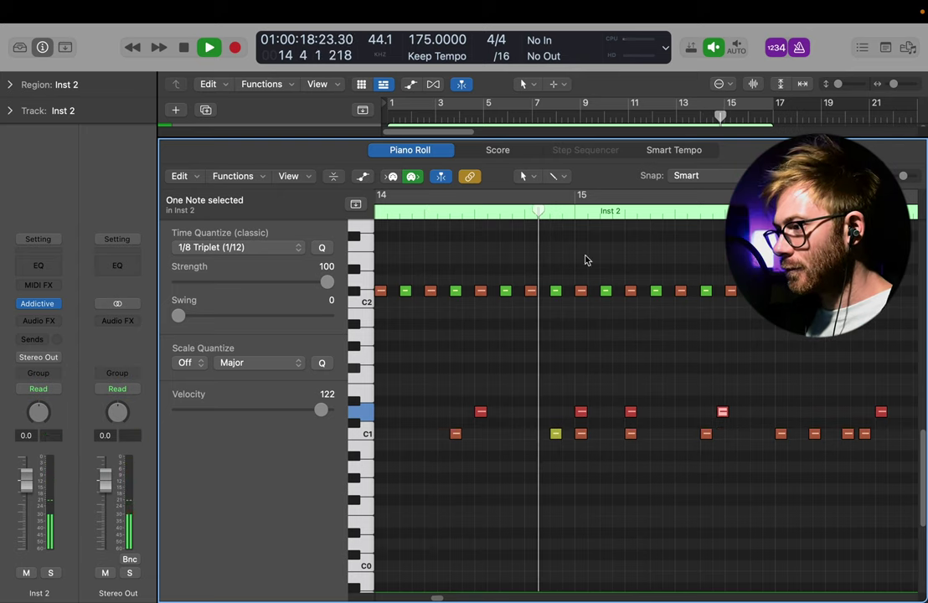
{"action": "key", "text": "super+Right"}
{"action": "key", "text": "space"}
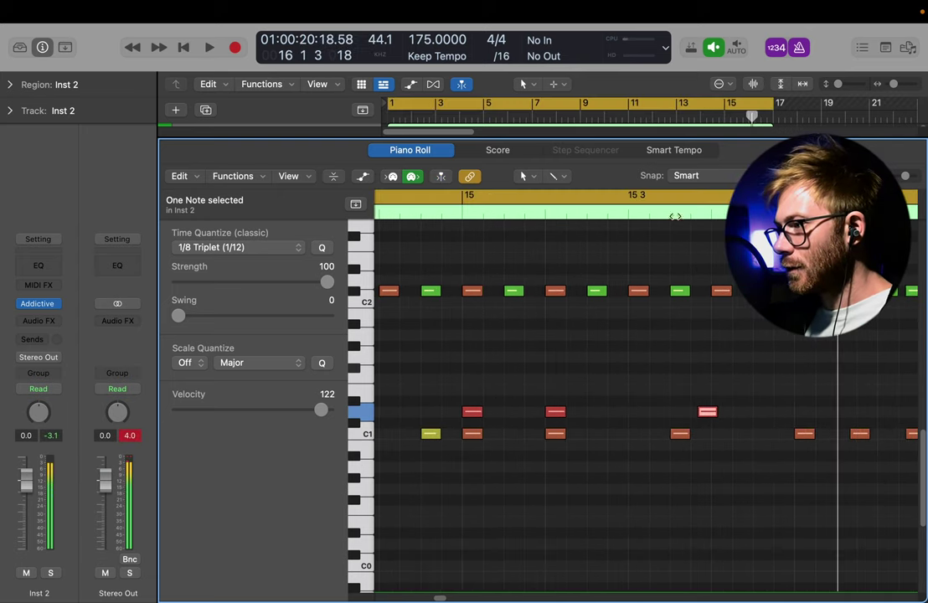
{"action": "left_click", "coordinate": [701, 180]}
{"action": "left_click", "coordinate": [623, 218]}
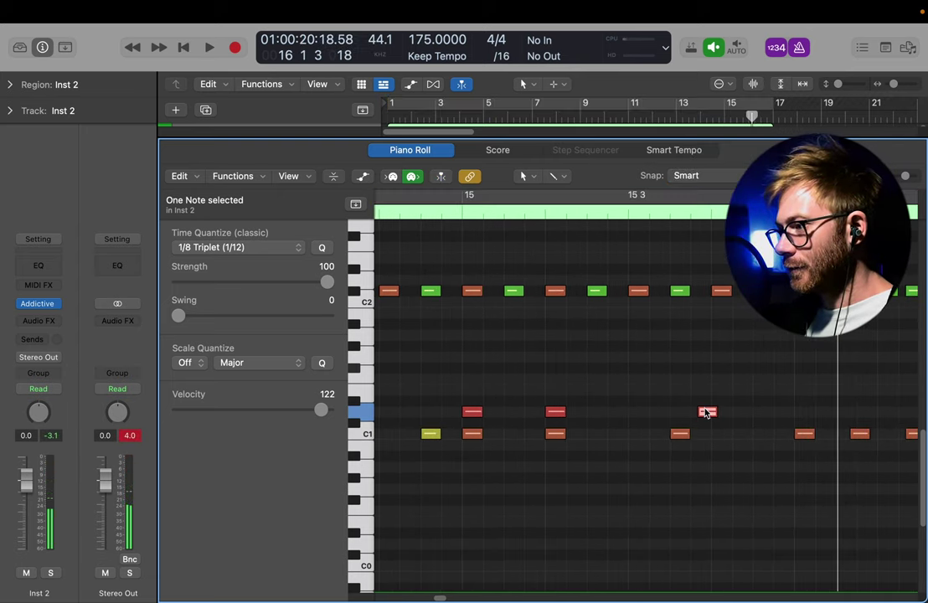
{"action": "left_click_drag", "start_coordinate": [705, 412], "coordinate": [713, 412]}
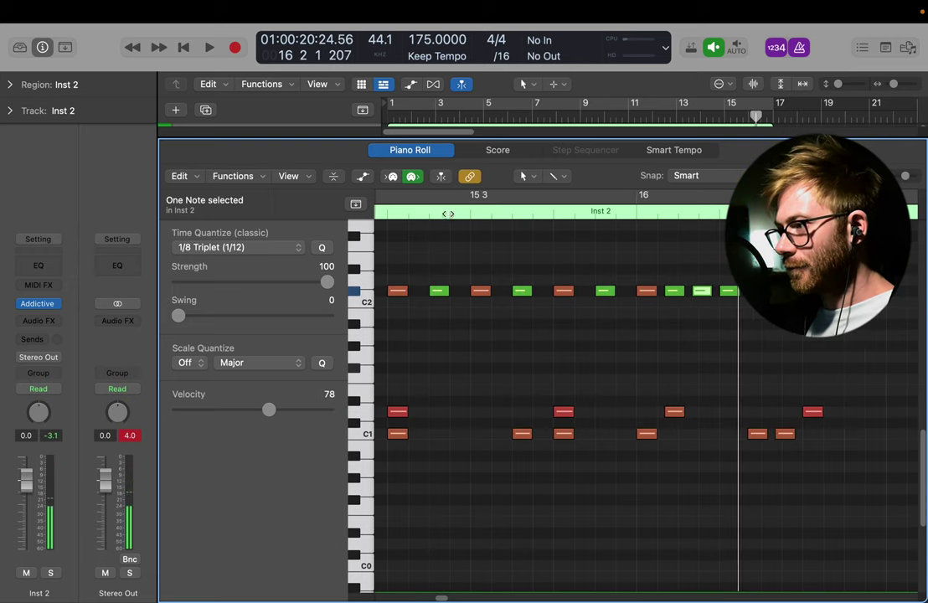
- Play the ending from bar 15 beat 3 and raise the C#2 note after beat 2 of bar 16 to velocity 120
{"action": "double_click", "coordinate": [446, 212]}
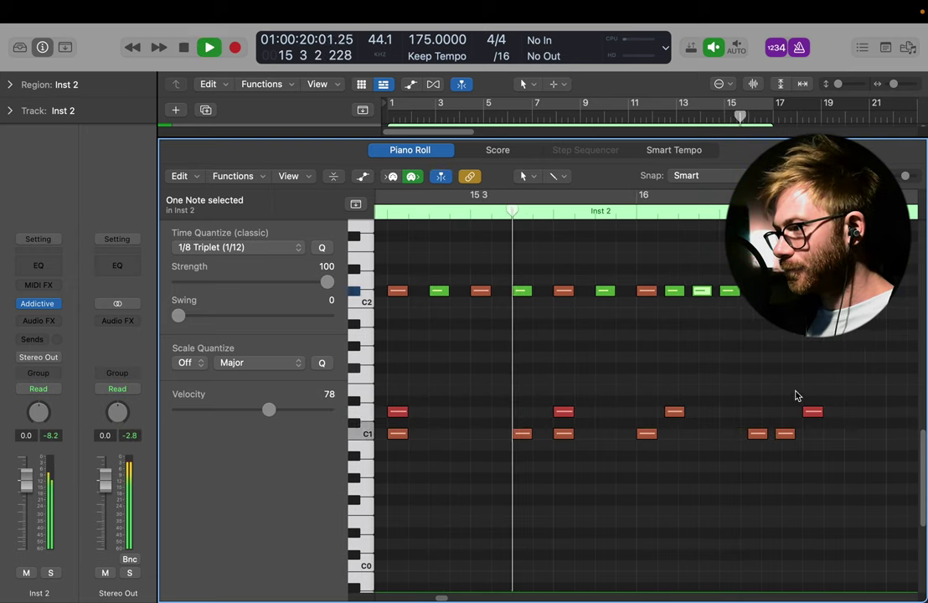
{"action": "key", "text": "t"}
{"action": "key", "text": "v"}
{"action": "left_click_drag", "start_coordinate": [812, 411], "coordinate": [812, 405]}
{"action": "key", "text": "space"}
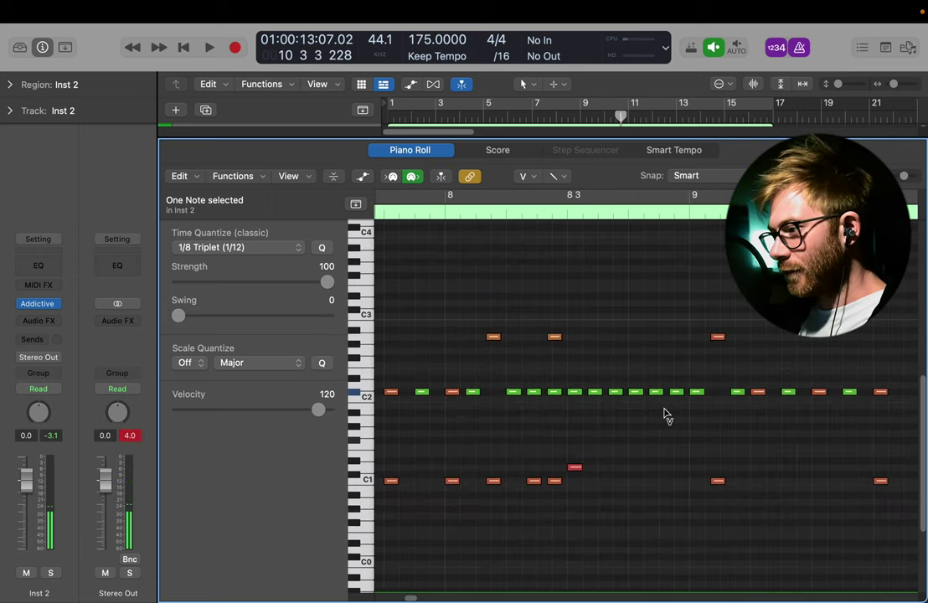
- Soften the C#2 notes on beats 2 and 3 of bar 8, accent every third following note, and set the bar 9 downbeat to velocity 124
{"action": "left_click_drag", "start_coordinate": [712, 413], "coordinate": [517, 424]}
{"action": "left_click", "coordinate": [584, 412]}
{"action": "left_click_drag", "start_coordinate": [576, 397], "coordinate": [609, 313]}
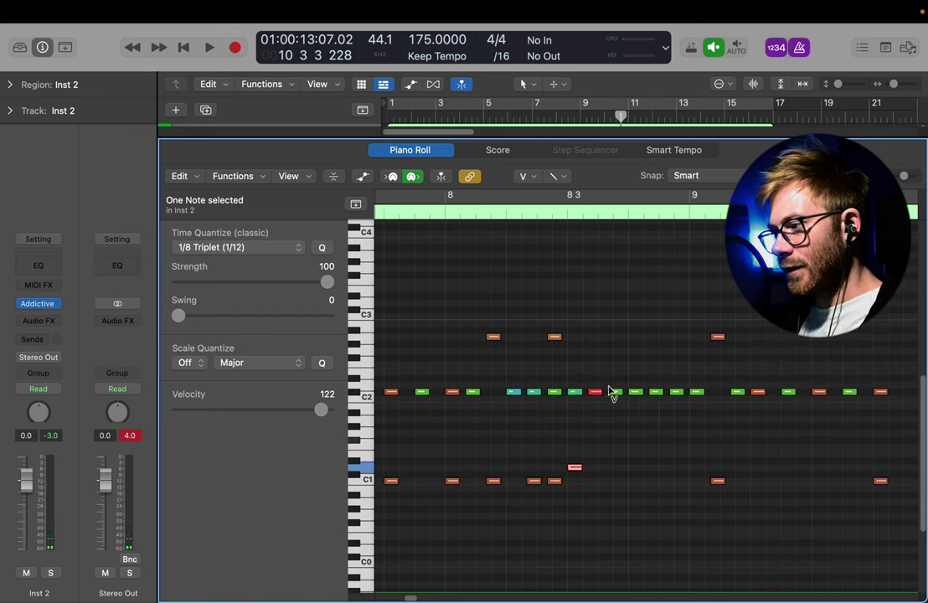
{"action": "left_click", "coordinate": [614, 392]}
{"action": "left_click", "coordinate": [635, 393]}
{"action": "left_click", "coordinate": [618, 392]}
{"action": "left_click_drag", "start_coordinate": [652, 392], "coordinate": [675, 318]}
{"action": "left_click_drag", "start_coordinate": [699, 391], "coordinate": [712, 314]}
- Play the accented C#2 pattern from bar 8 into bar 9
{"action": "key", "text": "space"}
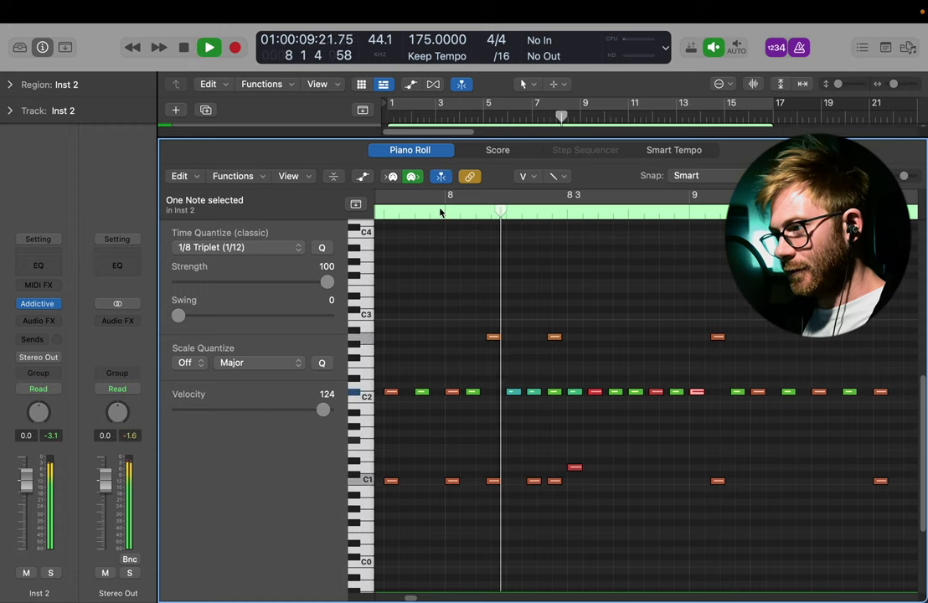
{"action": "key", "text": "Escape"}
{"action": "key", "text": "Escape"}
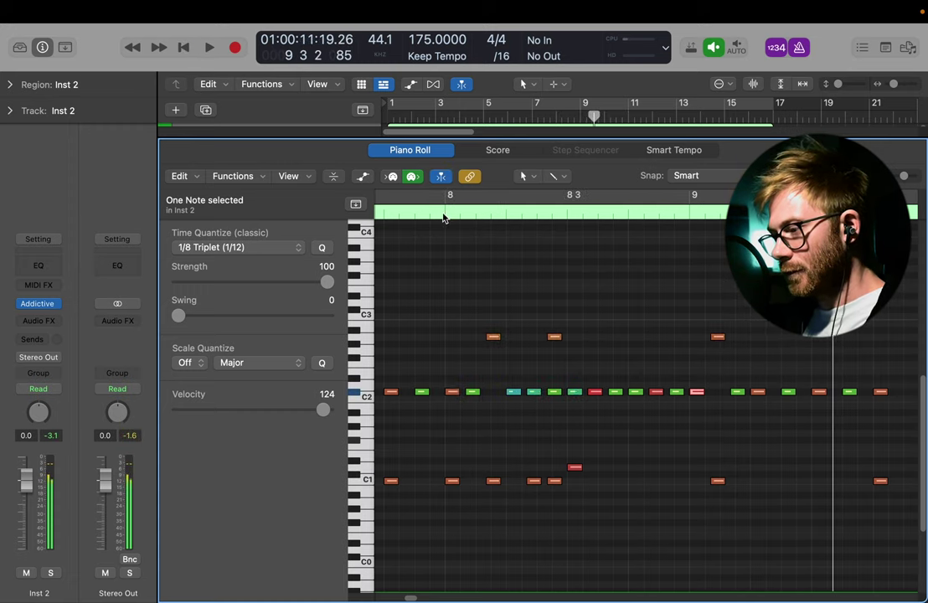
{"action": "key", "text": "space"}
- Undo the raised C#2 accents in bar 8, play from bar 8 to compare, and restore the accents
{"action": "left_click", "coordinate": [443, 215]}
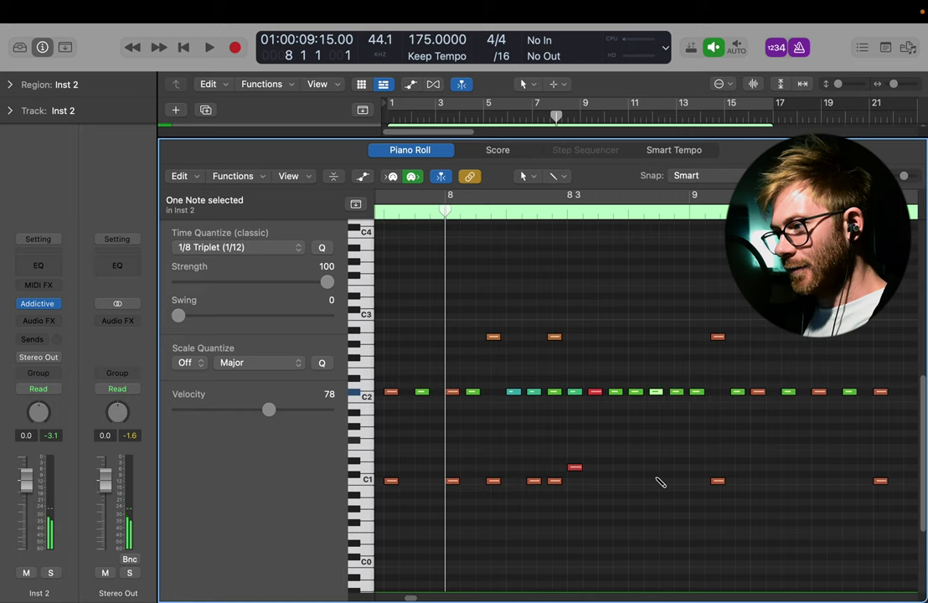
{"action": "key", "text": "t"}
{"action": "key", "text": "Escape"}
{"action": "key", "text": "space"}
{"action": "left_click", "coordinate": [626, 448]}
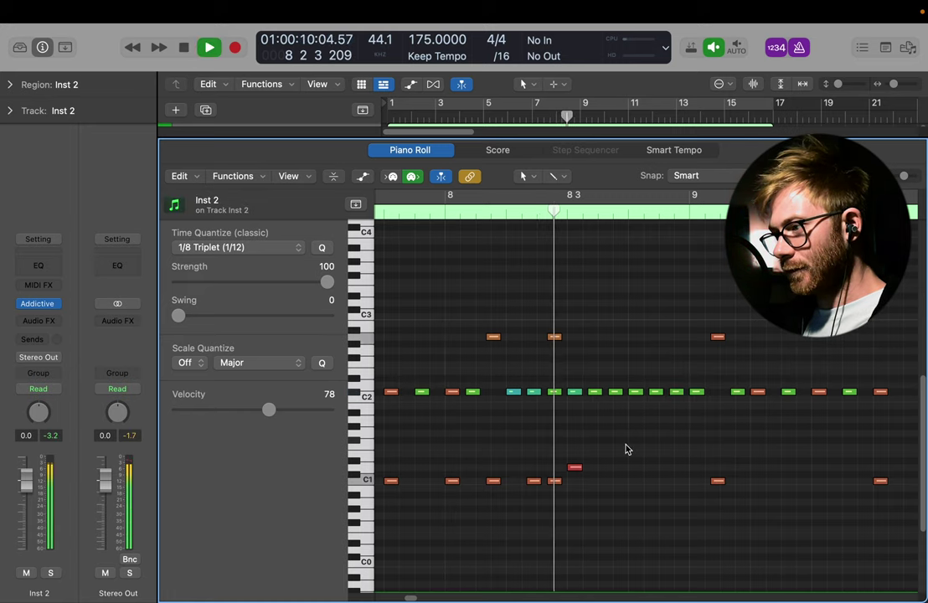
{"action": "key", "text": "t"}
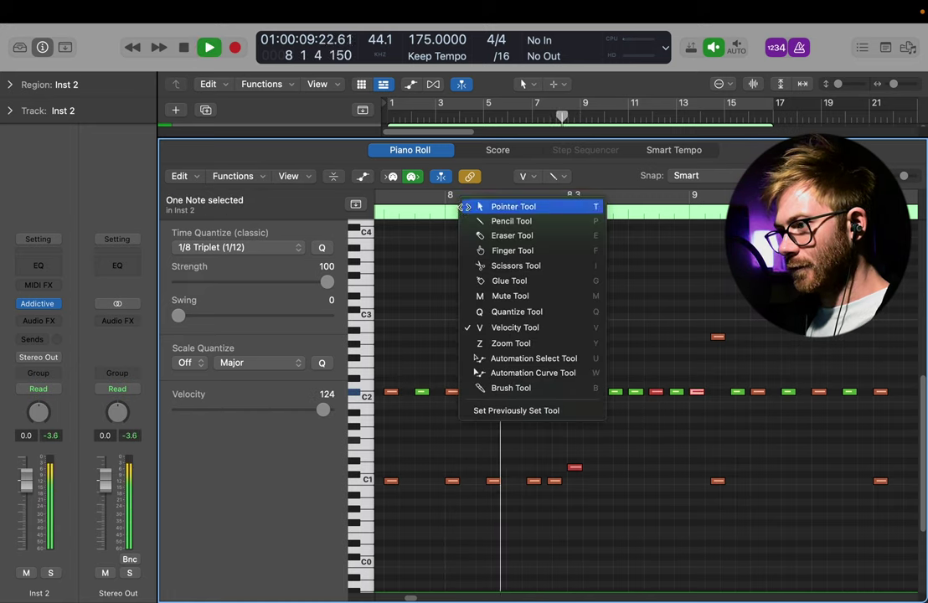
{"action": "key", "text": "t"}
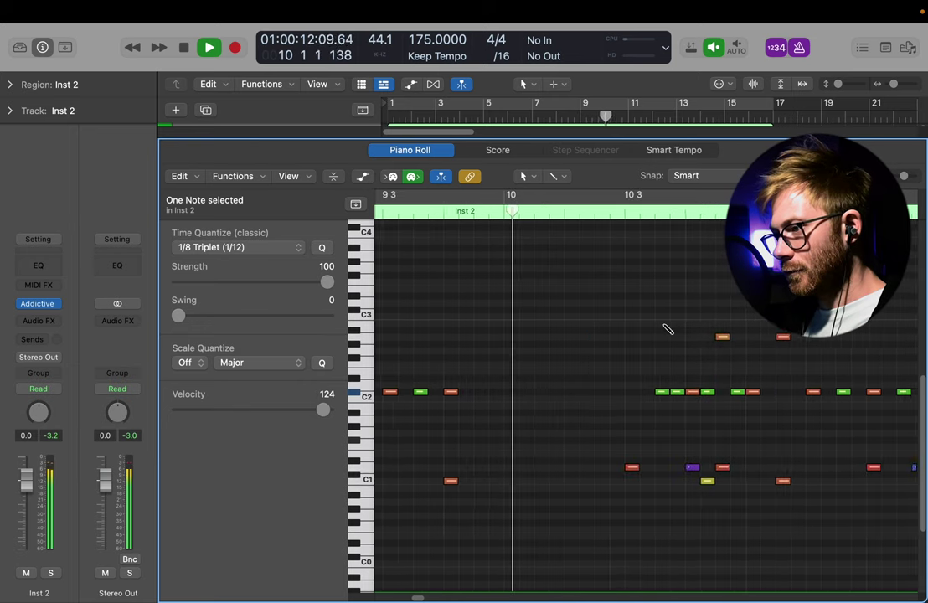
- Cycle bars 1 through 16 and play the whole beat from the start
{"action": "key", "text": "super+Left"}
{"action": "key", "text": "super+Left"}
{"action": "key", "text": "super+Left"}
{"action": "key", "text": "super+Left"}
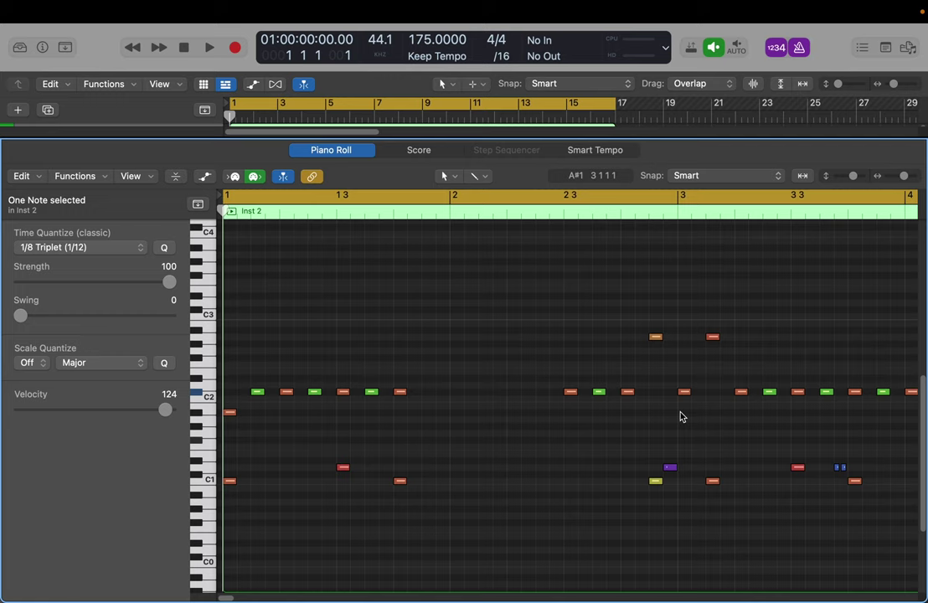
{"action": "key", "text": "space"}
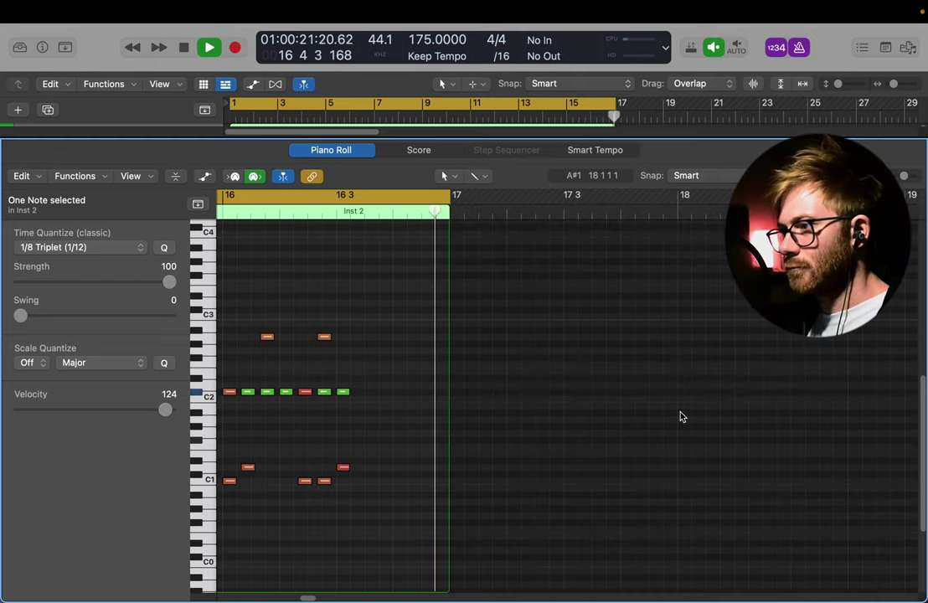
{"action": "key", "text": "space"}
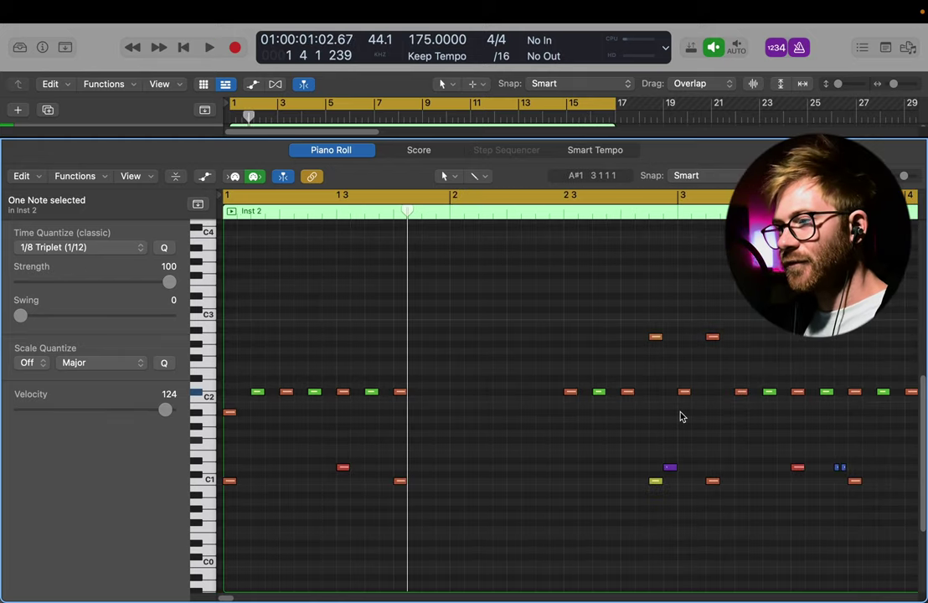
{"action": "scroll", "coordinate": [453, 382], "scroll_direction": "down", "scroll_amount": 5}
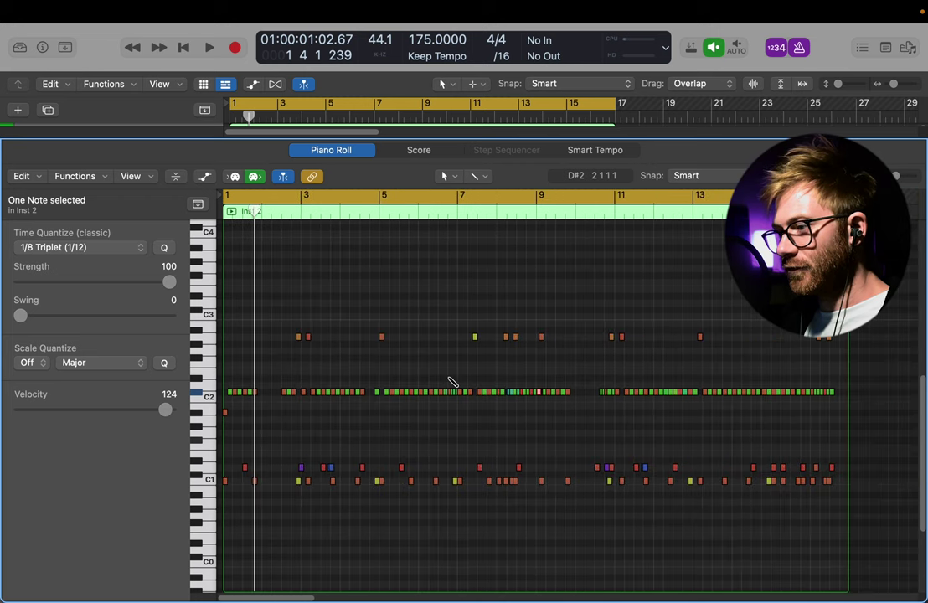
{"action": "key", "text": "t"}
{"action": "key", "text": "t"}
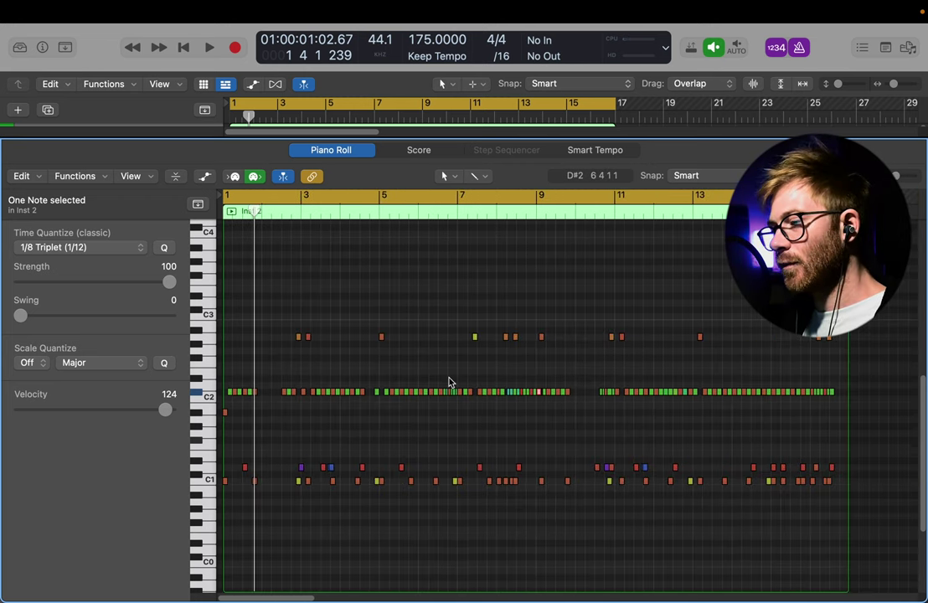